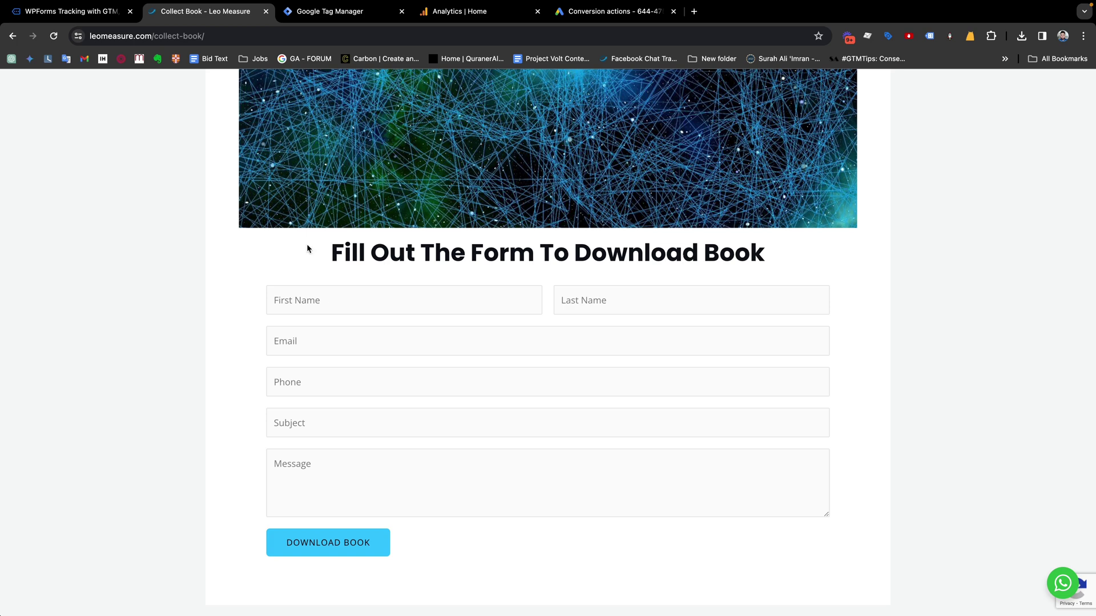
# Inspect the First Name field's markup in form wpforms-form-9, then close the developer tools
pyautogui.scroll(-1, 307, 248)
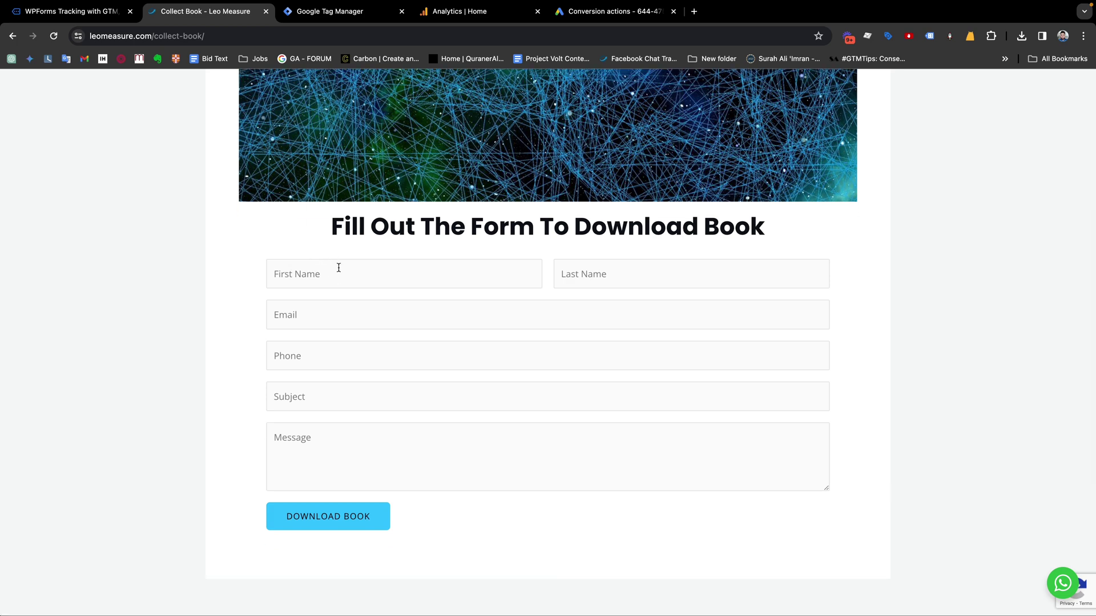
pyautogui.rightClick(338, 271)
pyautogui.press('Escape')
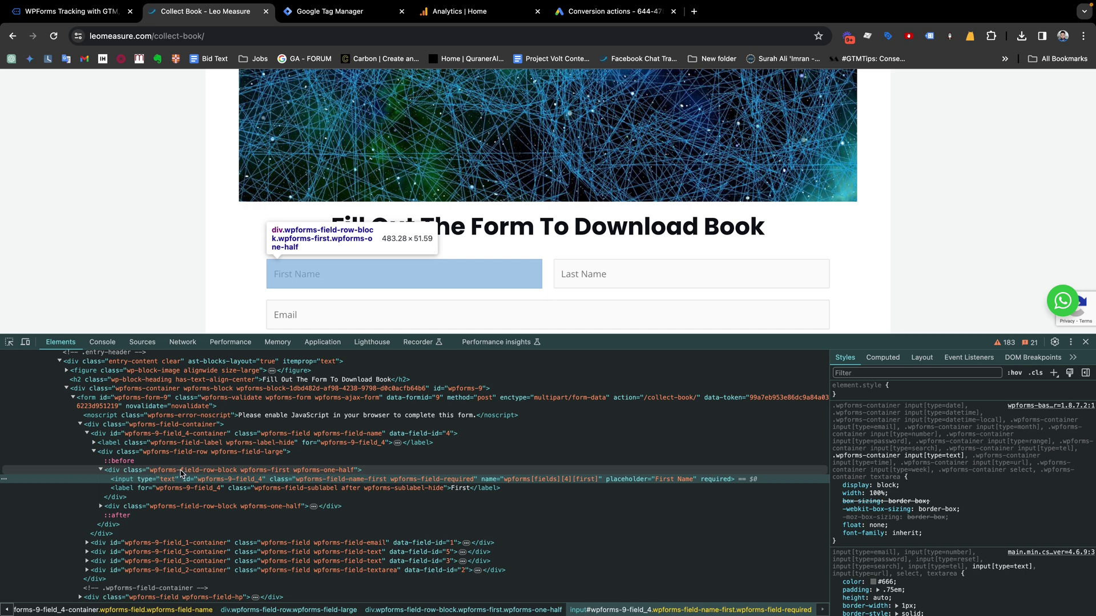
pyautogui.click(1085, 342)
pyautogui.scroll(2, 628, 277)
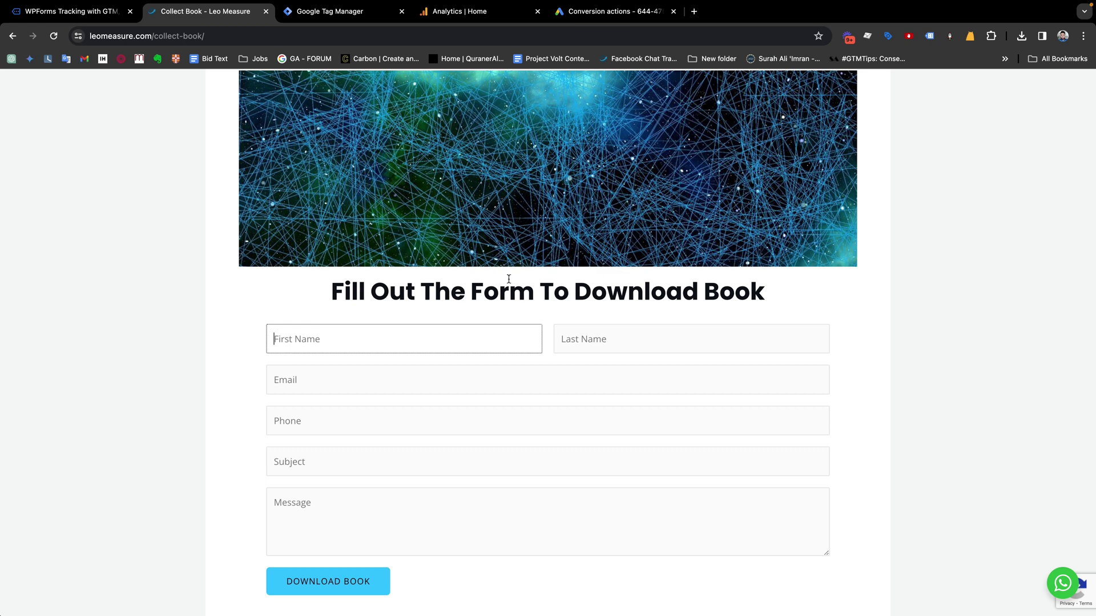
# Review the WPForm tracking script code in the WPForms Tracking with GTM article
pyautogui.click(74, 11)
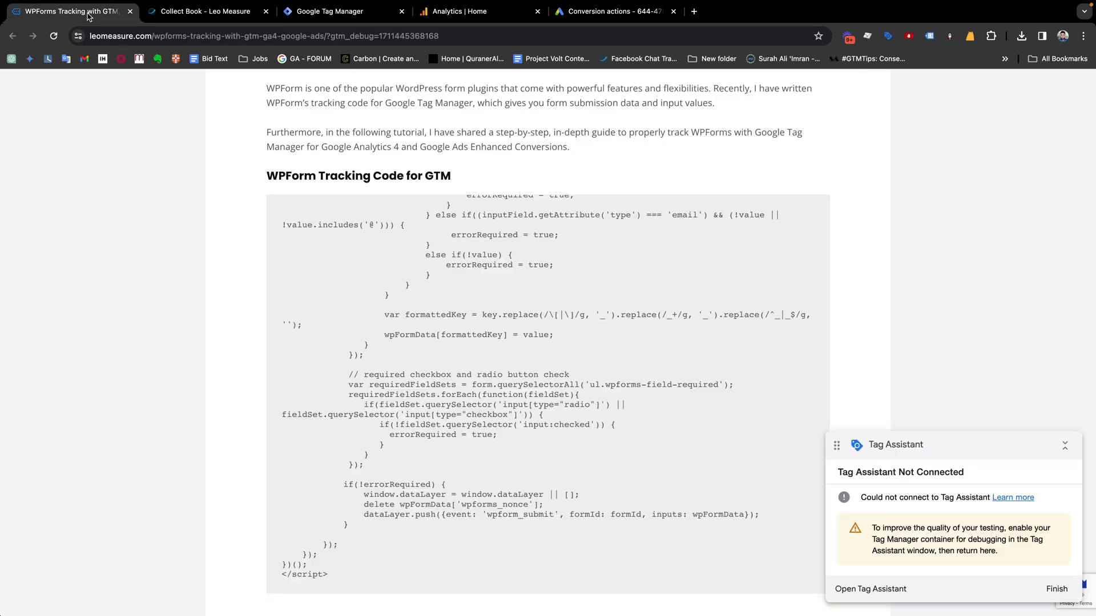
pyautogui.scroll(2, 233, 301)
pyautogui.scroll(10, 432, 384)
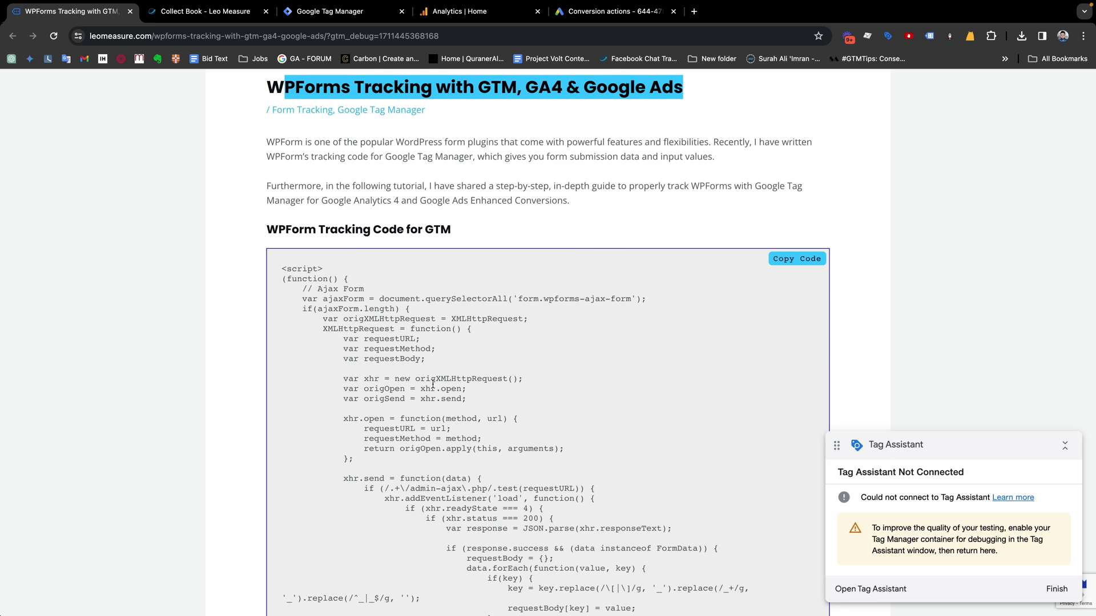
pyautogui.click(299, 287)
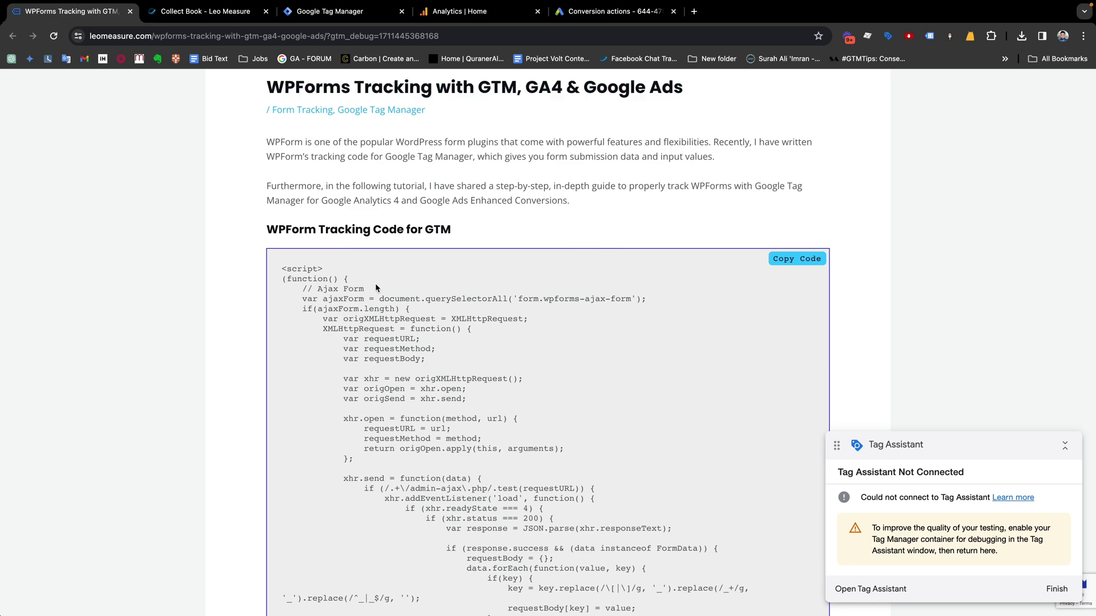
pyautogui.moveTo(370, 290); pyautogui.dragTo(318, 290)
pyautogui.scroll(-10, 316, 290)
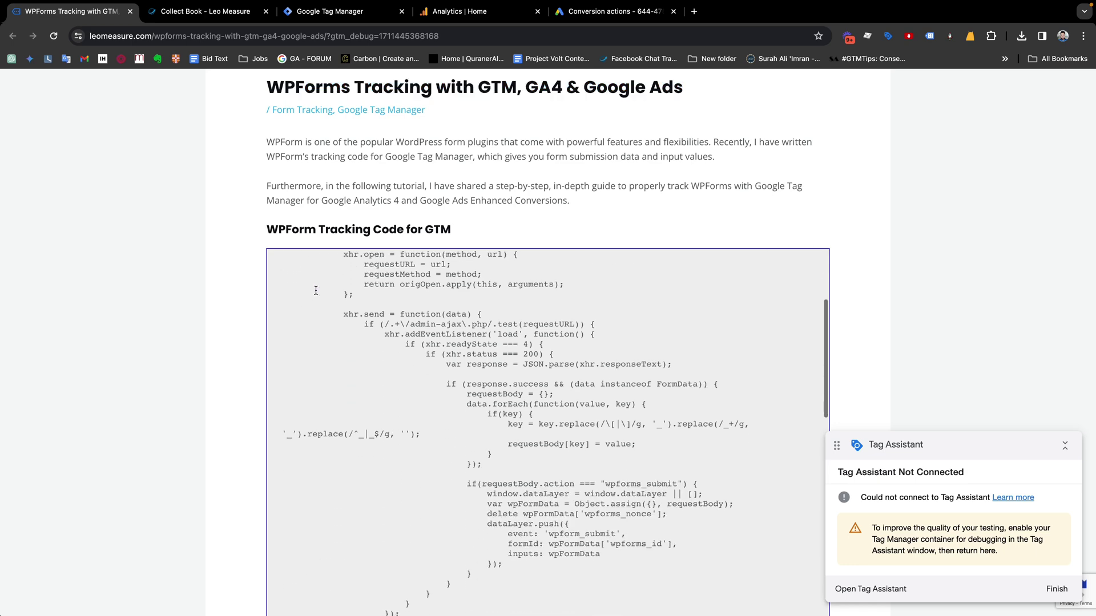
pyautogui.moveTo(386, 313); pyautogui.dragTo(308, 313)
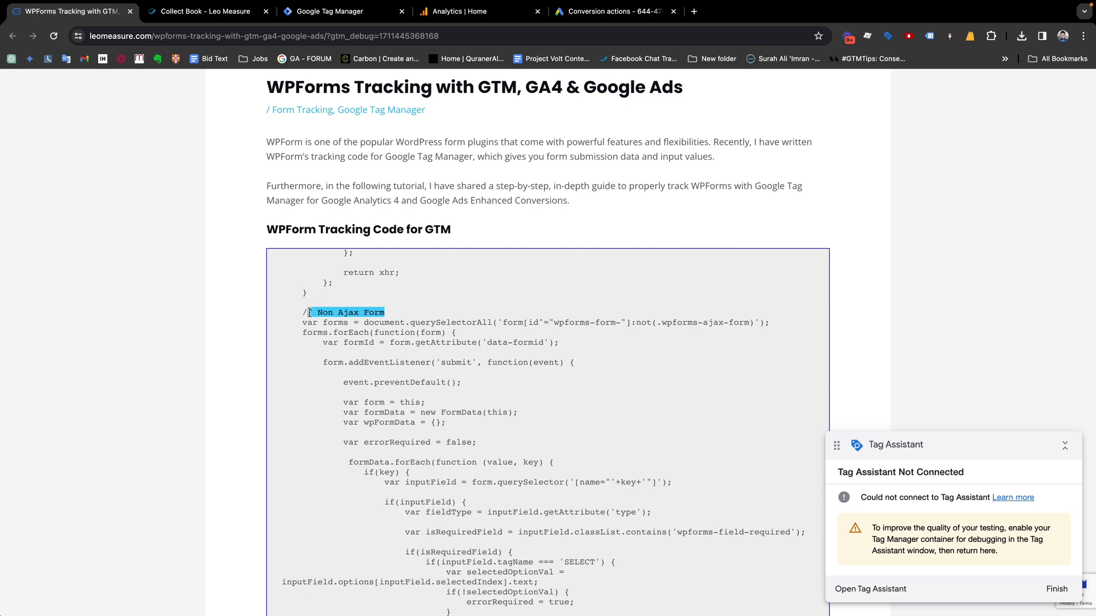
pyautogui.scroll(2, 309, 313)
pyautogui.scroll(2, 309, 313)
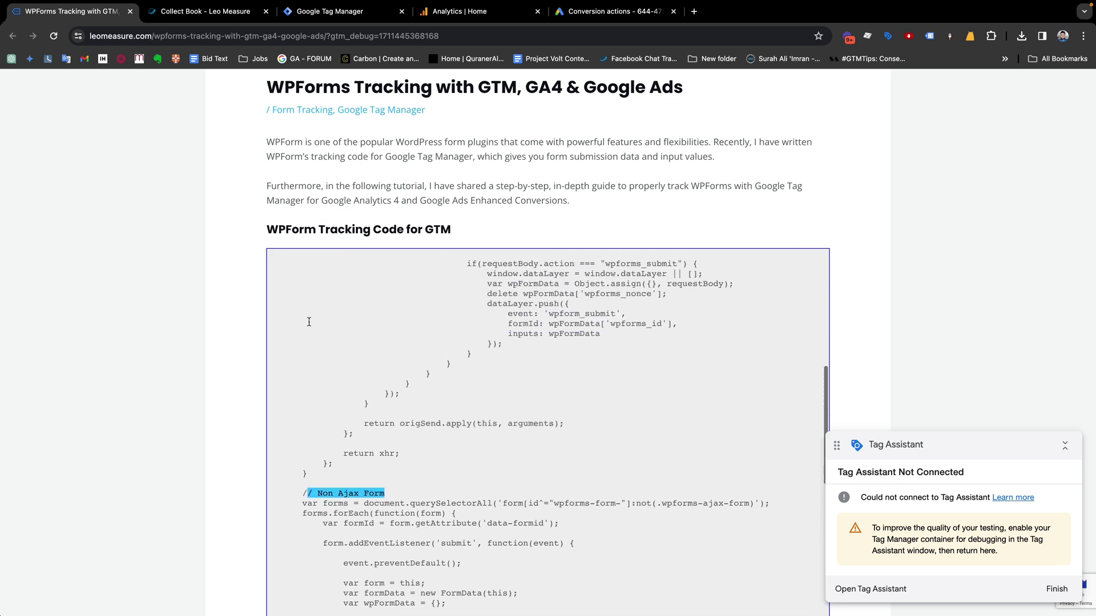
pyautogui.scroll(3, 219, 325)
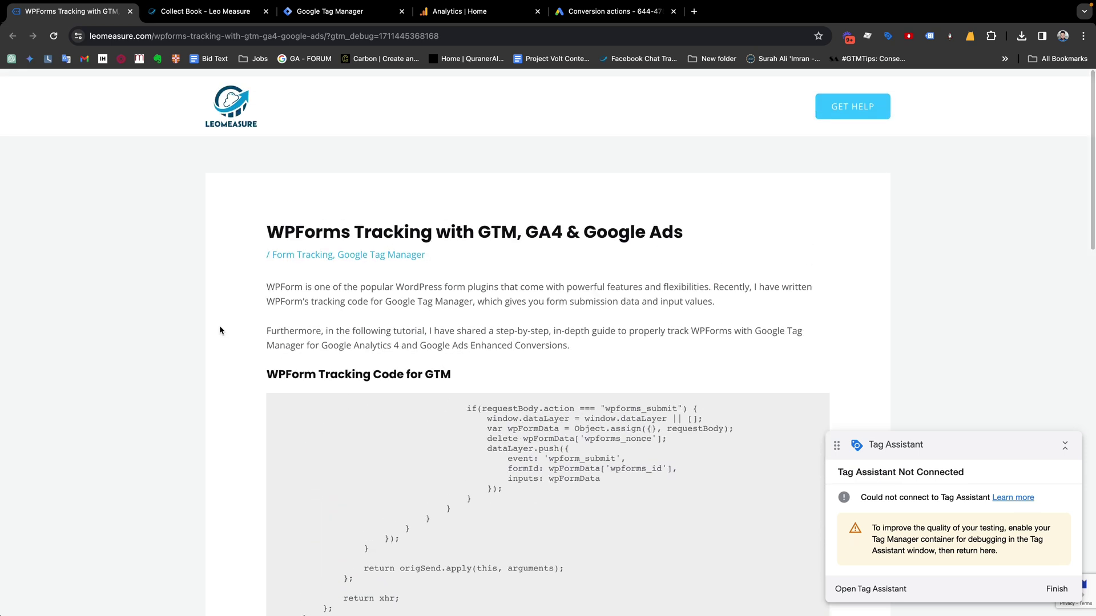
pyautogui.scroll(-3, 219, 330)
pyautogui.scroll(5, 511, 419)
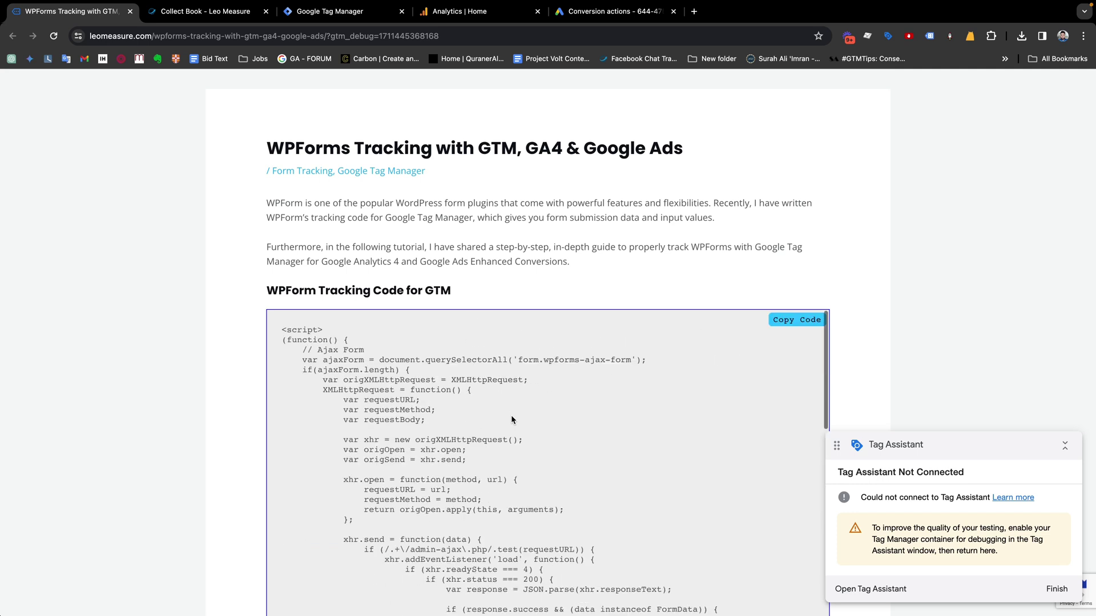
# Copy the complete tracking script and return to the Tag Manager Tags list
pyautogui.click(786, 324)
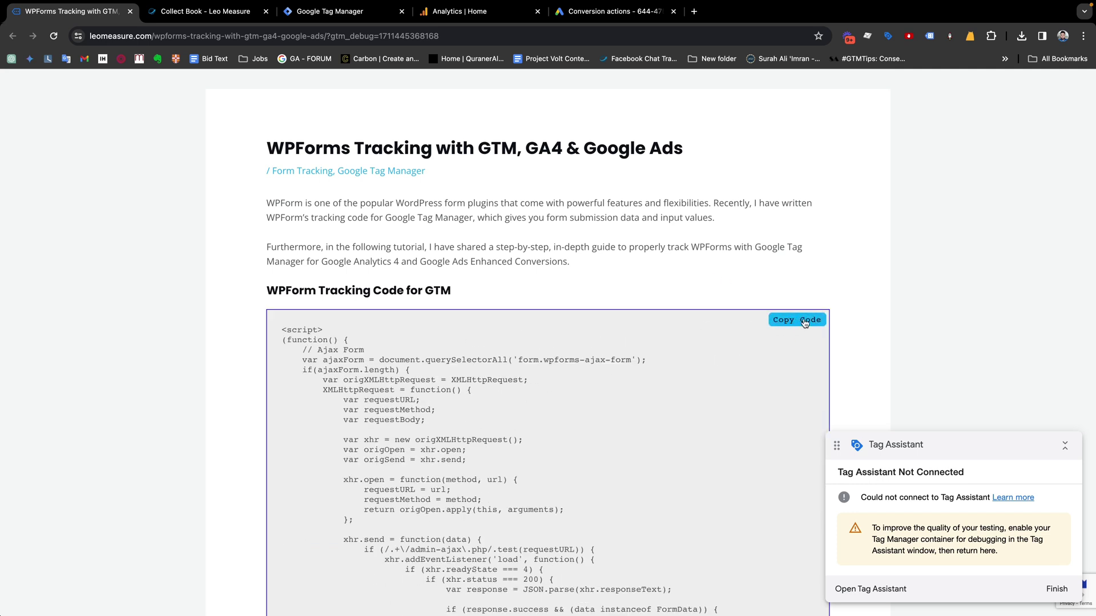
pyautogui.click(796, 325)
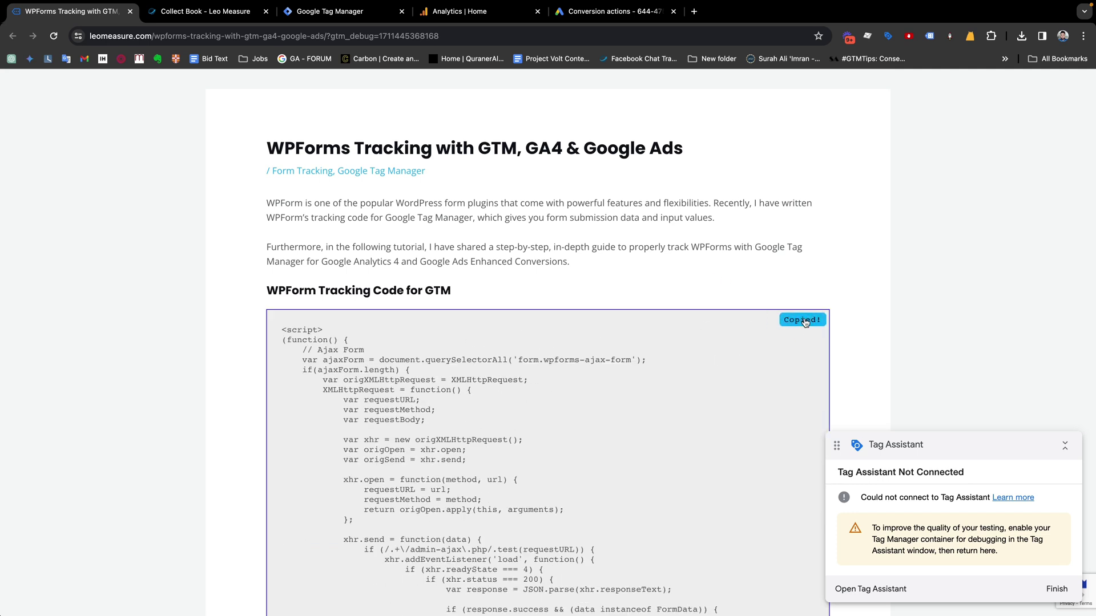
pyautogui.click(222, 11)
pyautogui.click(352, 13)
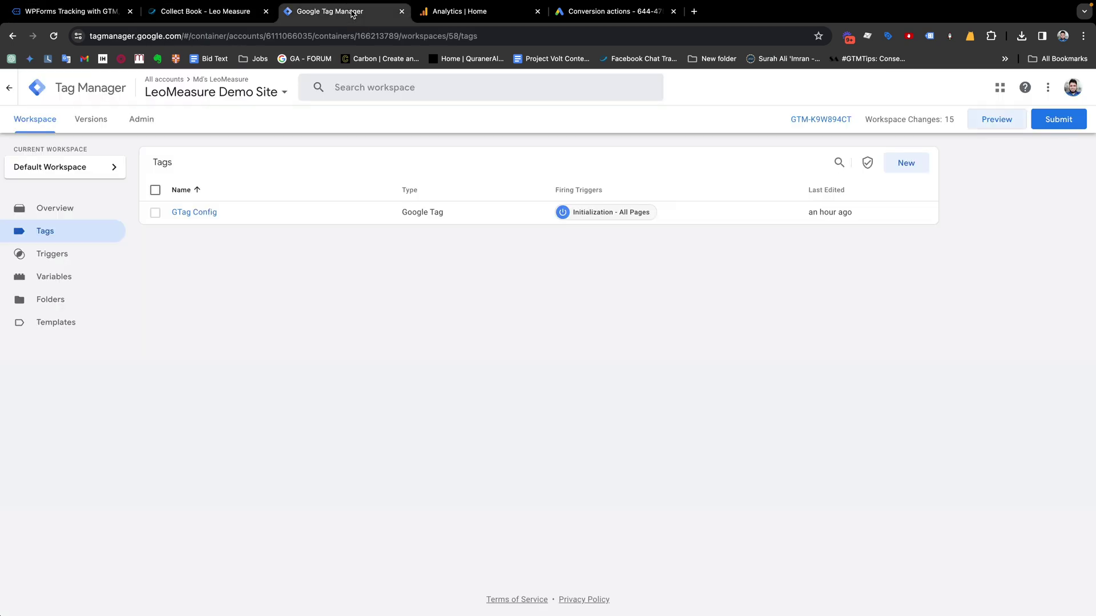
# Create a new tag and name it 'JS - wpForms Tracking'
pyautogui.moveTo(325, 12); pyautogui.dragTo(197, 12)
pyautogui.click(340, 11)
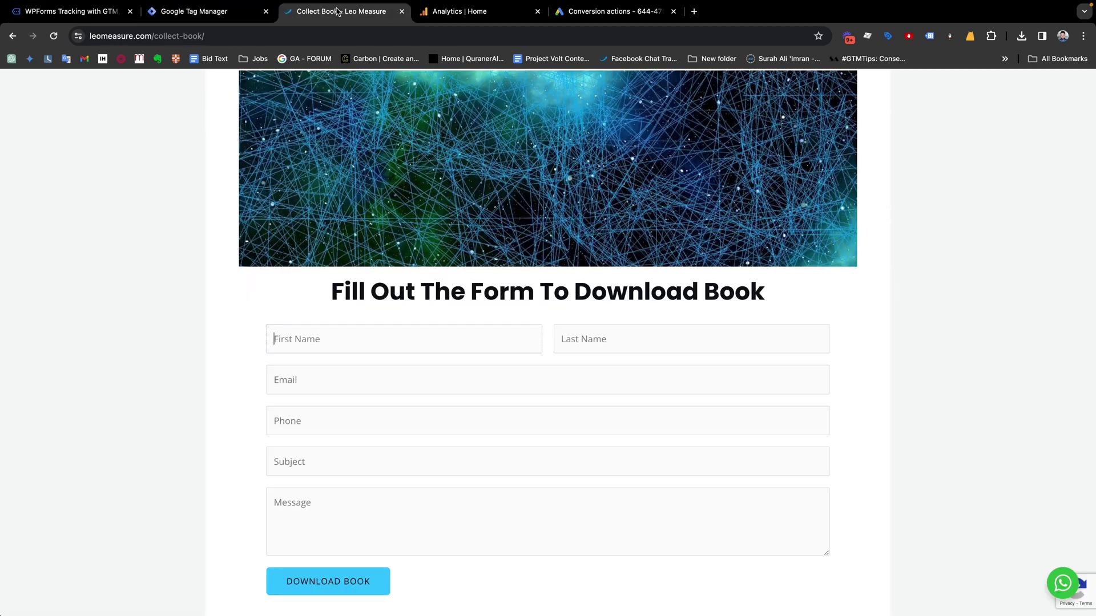
pyautogui.click(188, 12)
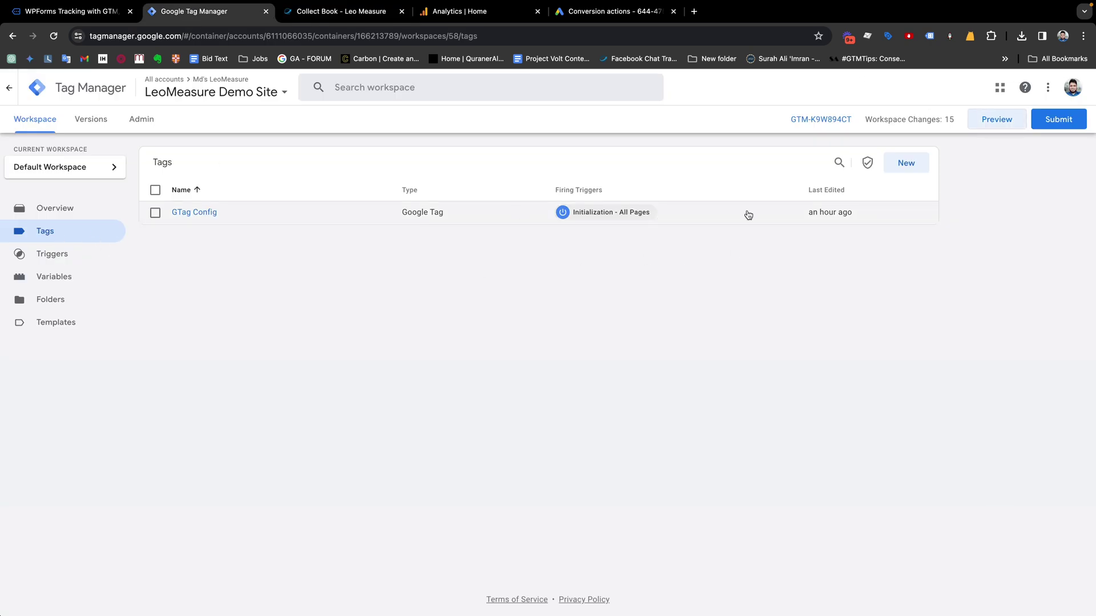
pyautogui.click(905, 163)
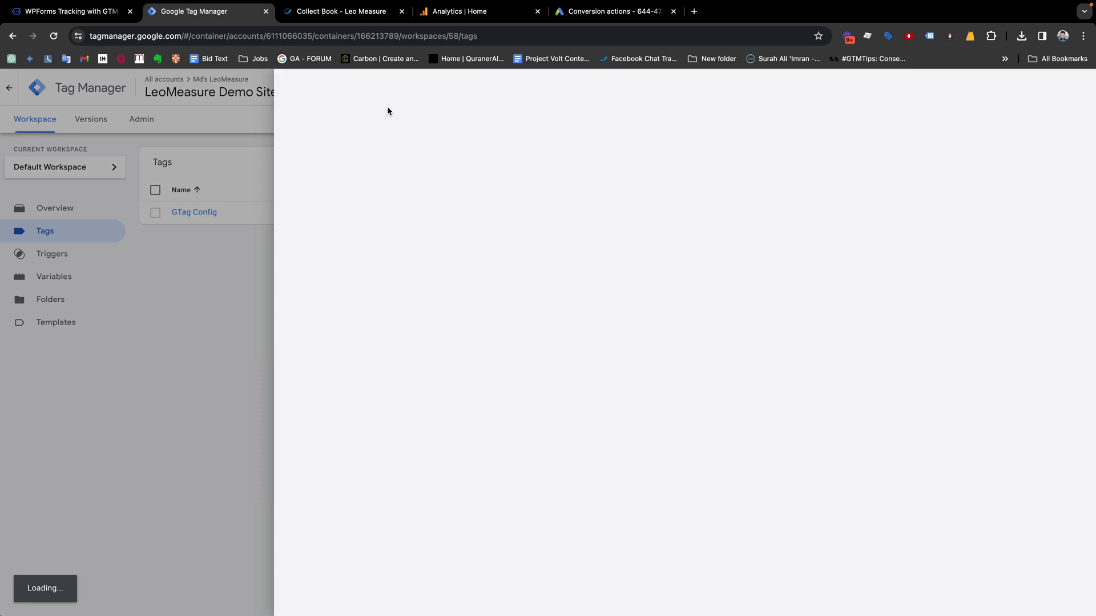
pyautogui.click(346, 88)
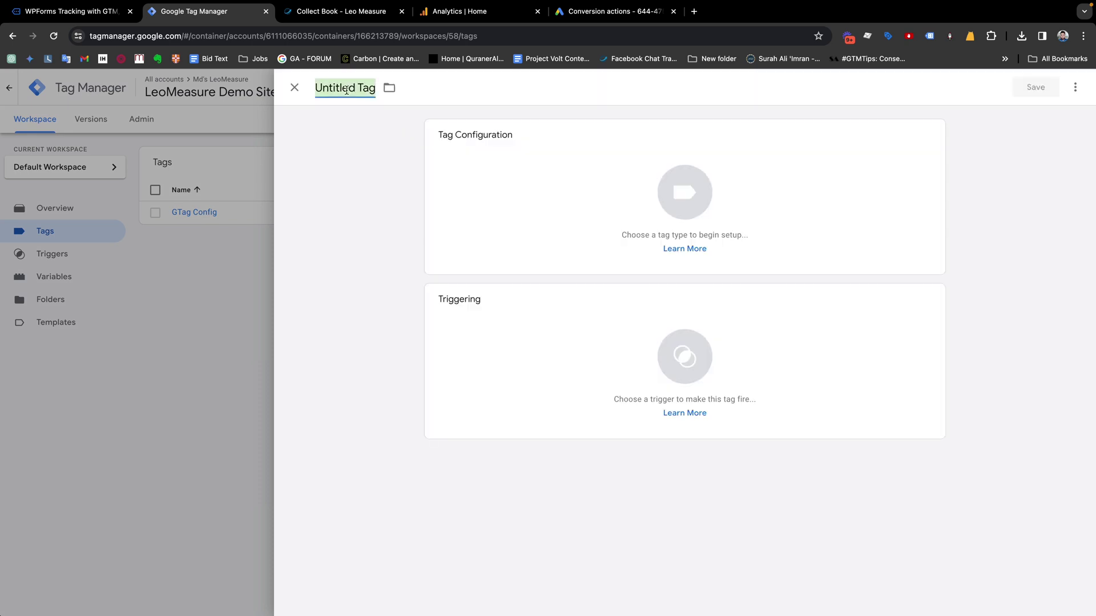
pyautogui.write('HTML')
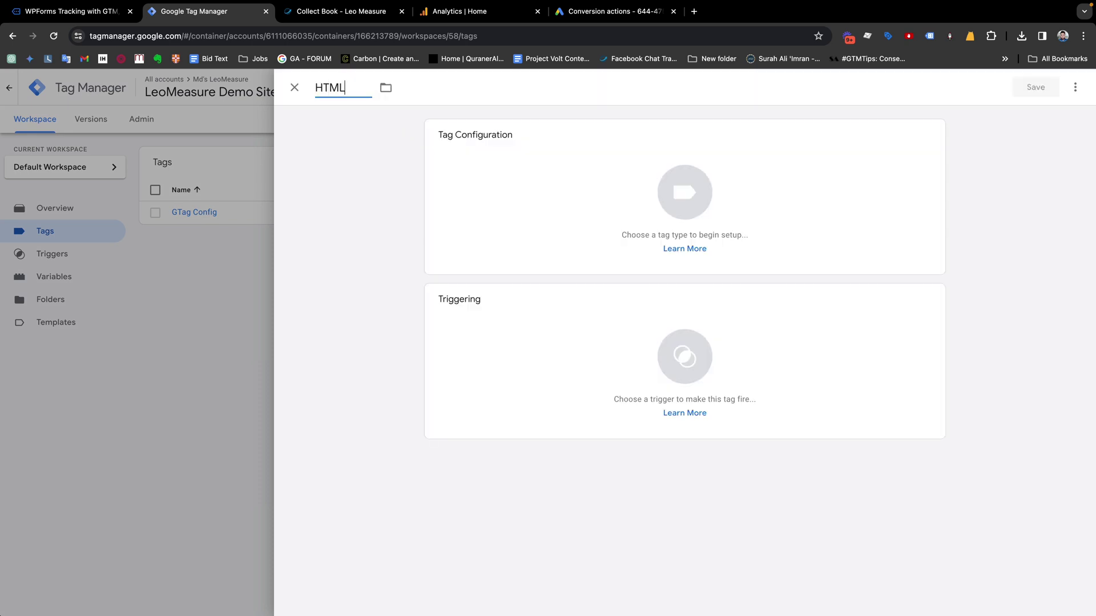
pyautogui.press('BackSpace')
pyautogui.press('BackSpace')
pyautogui.press('BackSpace')
pyautogui.press('BackSpace')
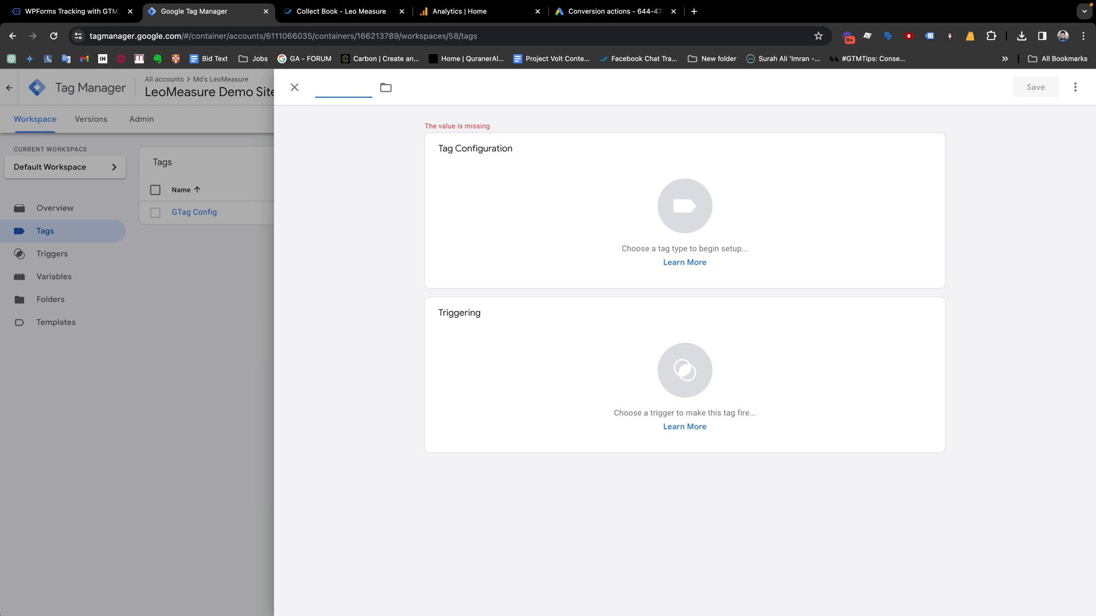
pyautogui.write('js')
pyautogui.write('JS ')
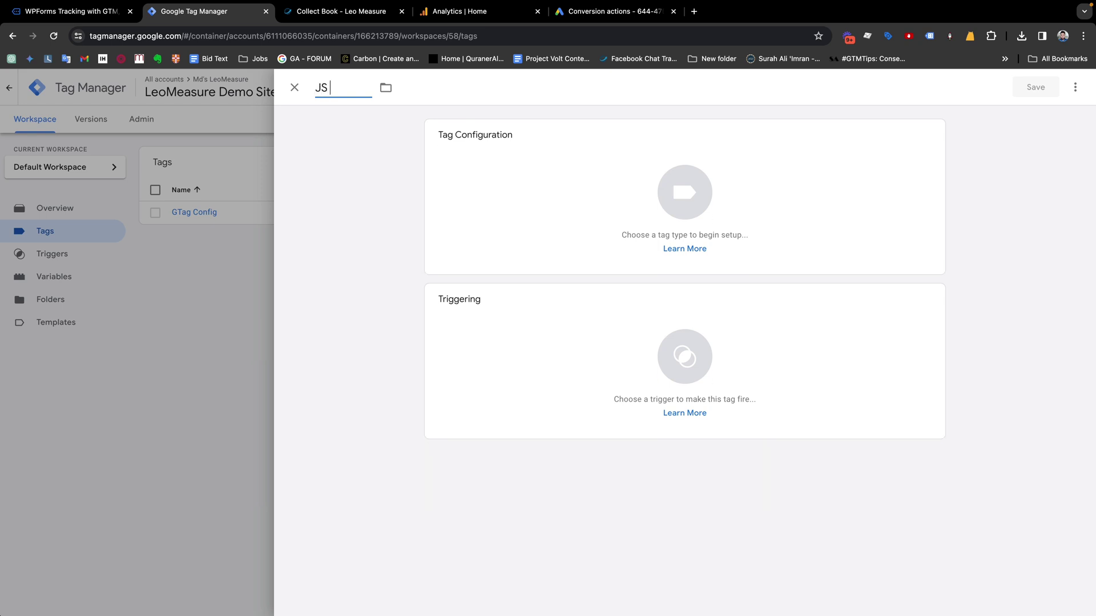
pyautogui.write('- wpForms Tracking')
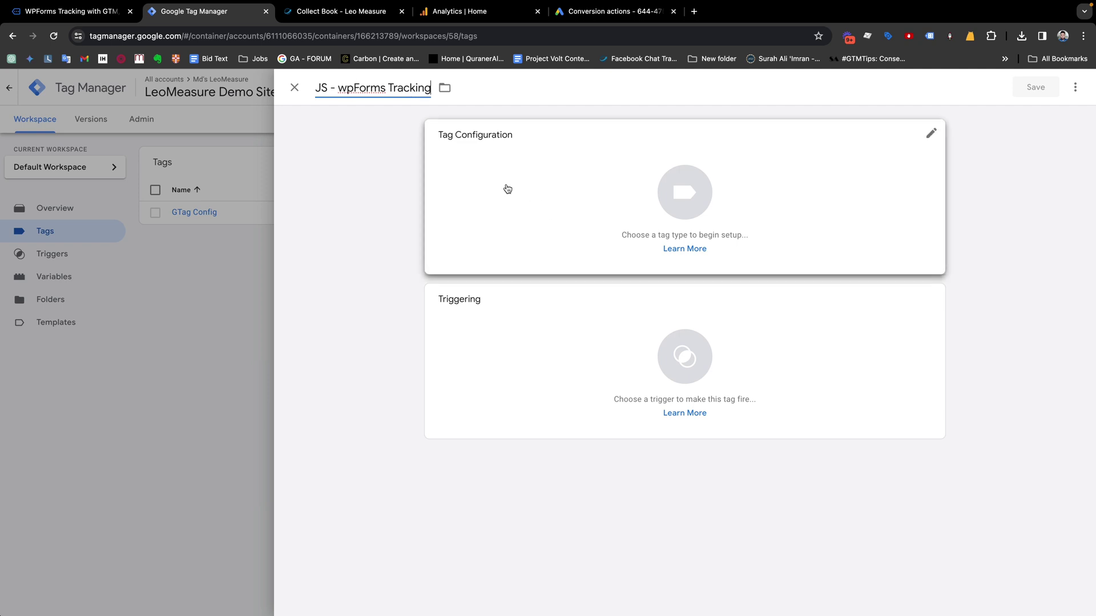
# Make the tag Custom HTML with the pasted tracking script, triggered on All Pages
pyautogui.click(662, 192)
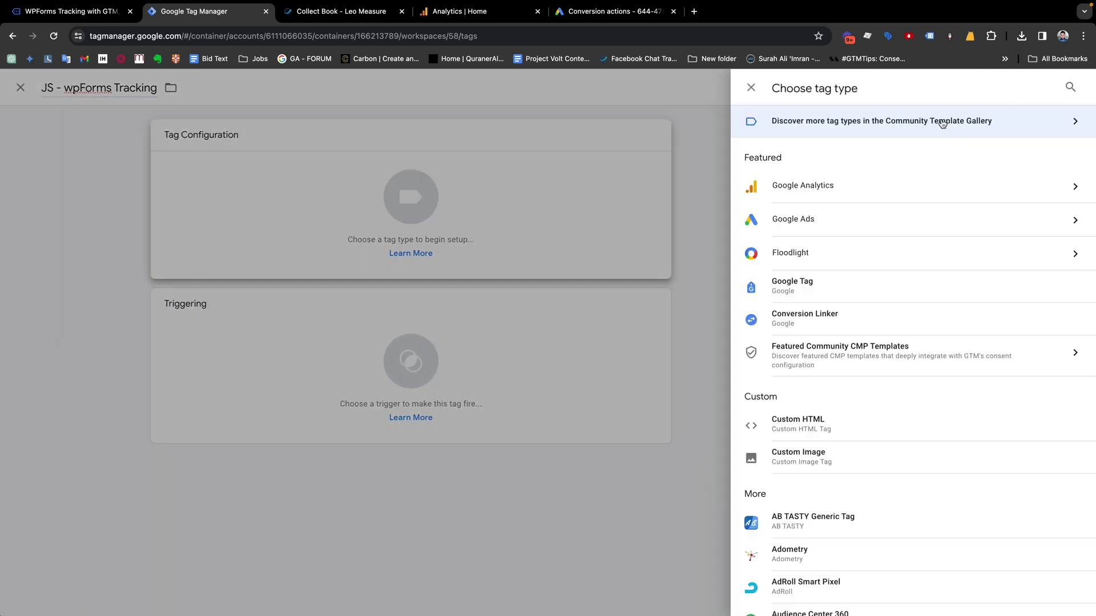
pyautogui.click(796, 417)
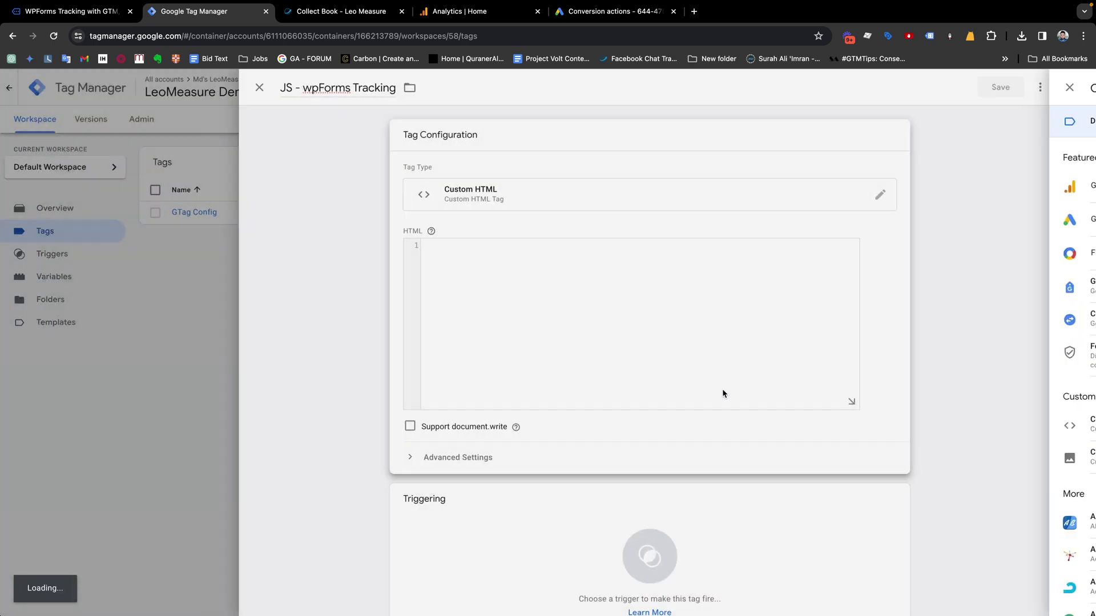
pyautogui.click(604, 316)
pyautogui.hotkey('ctrl', 'v')
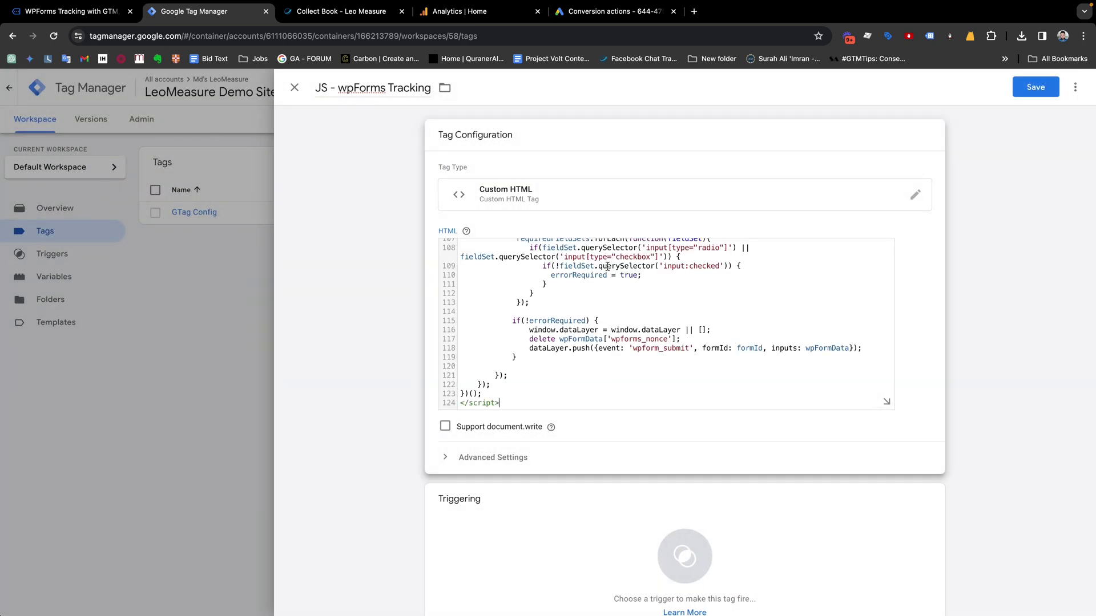
pyautogui.click(684, 557)
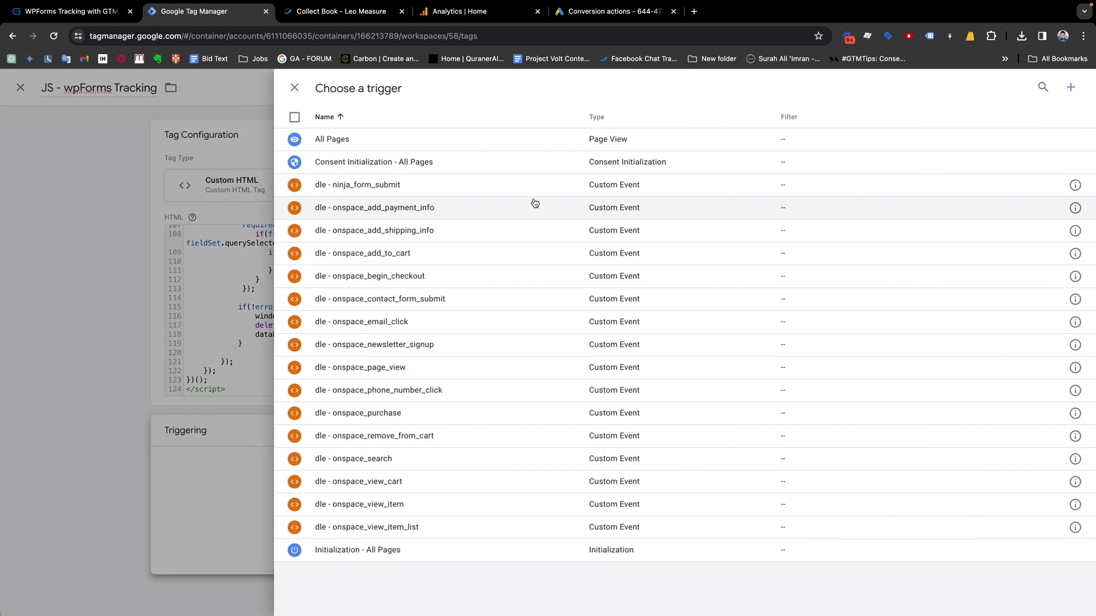
pyautogui.click(324, 139)
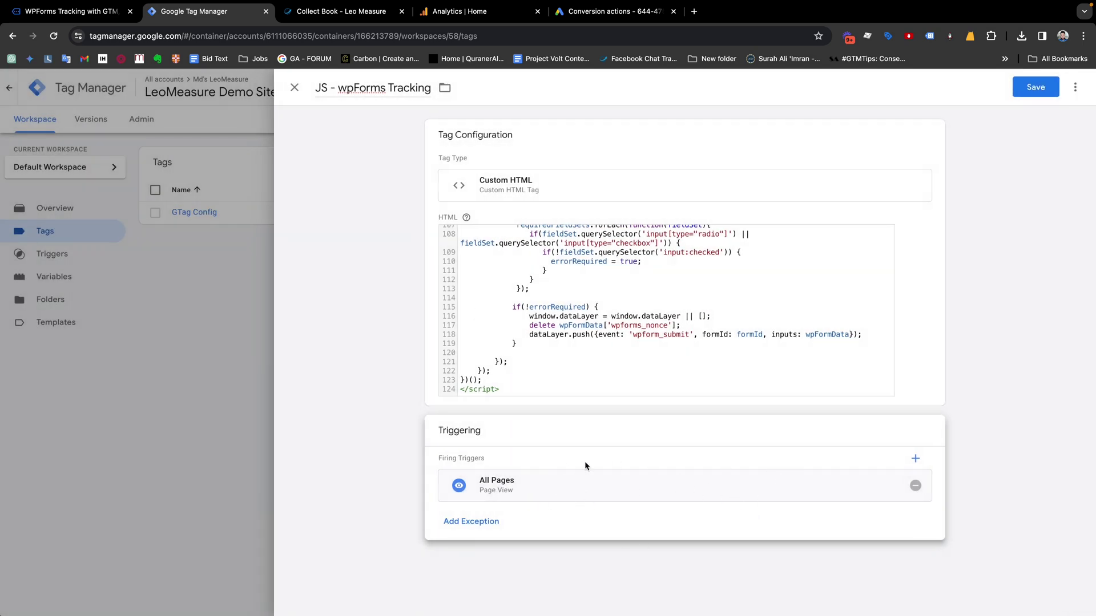
# Copy the Collect Book form page's web address, then save the tag
pyautogui.click(326, 11)
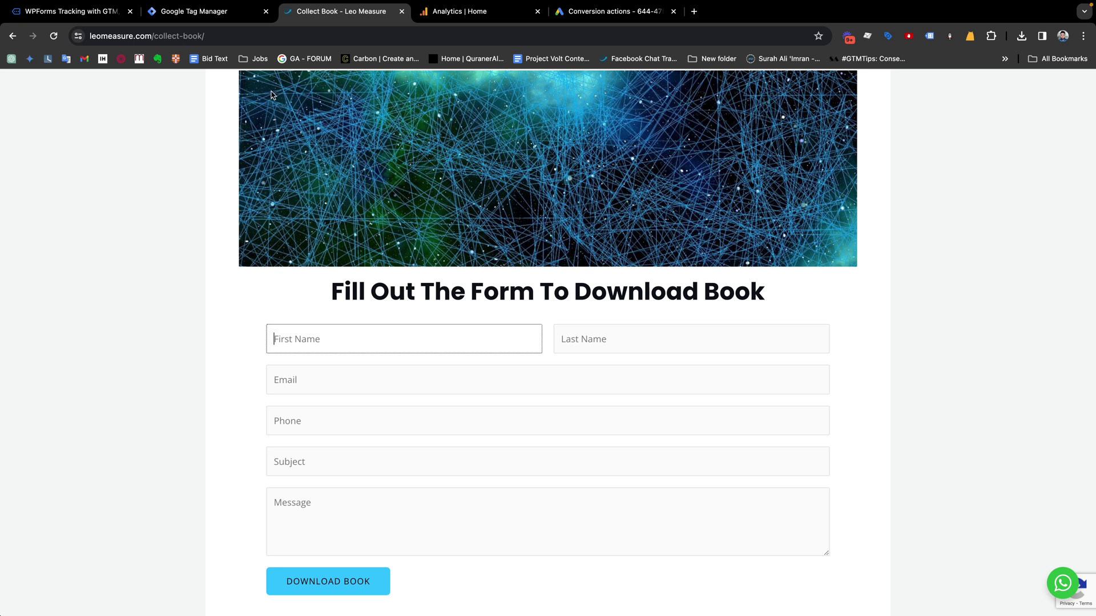
pyautogui.click(87, 36)
pyautogui.press('super+c')
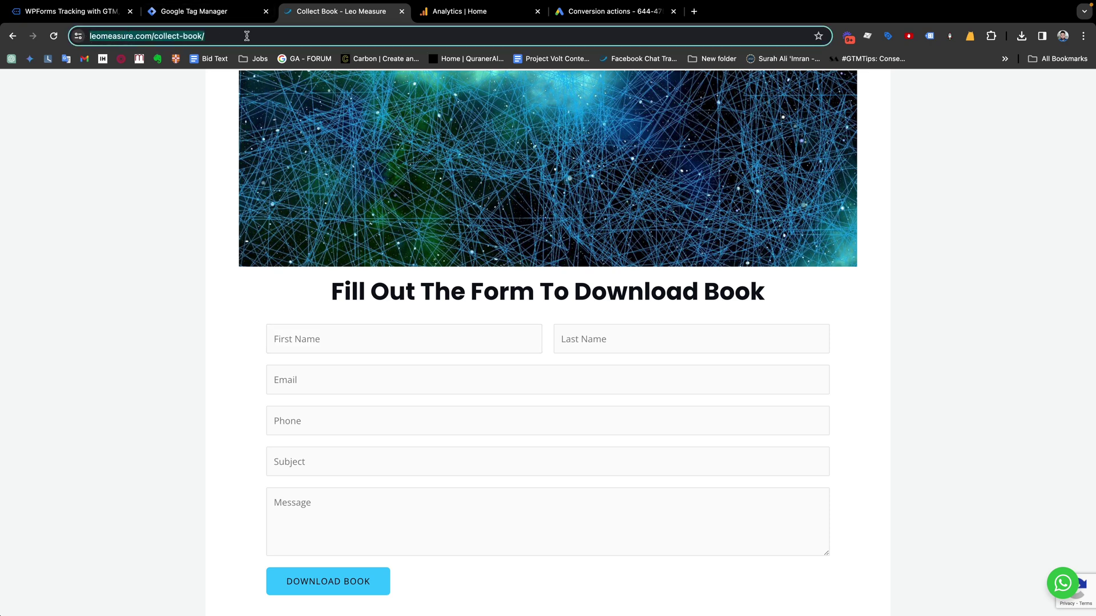
pyautogui.click(242, 16)
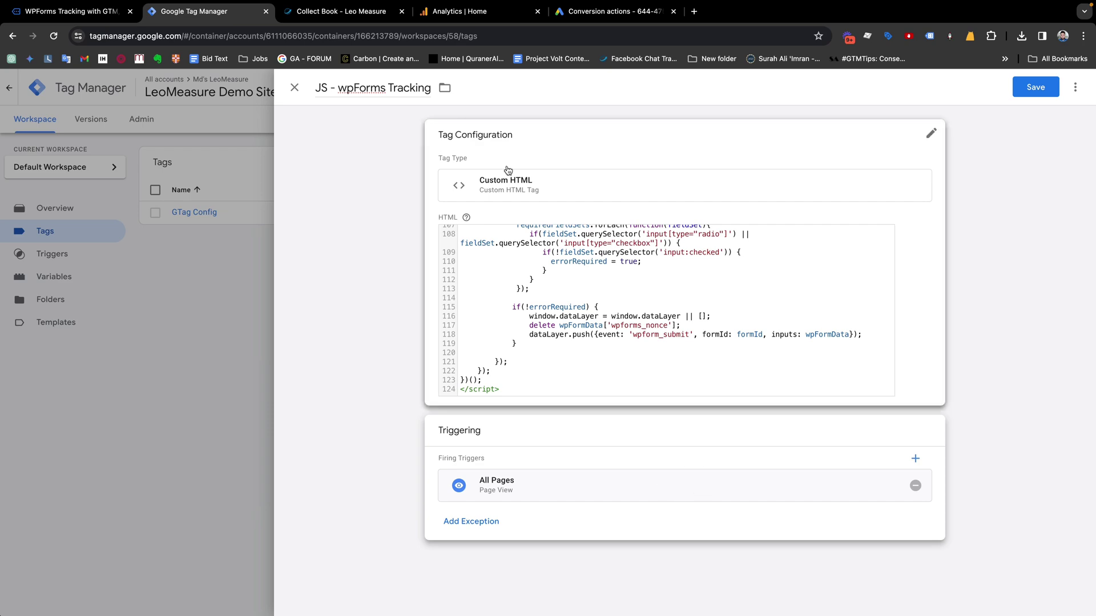
pyautogui.click(347, 16)
pyautogui.scroll(3, 223, 221)
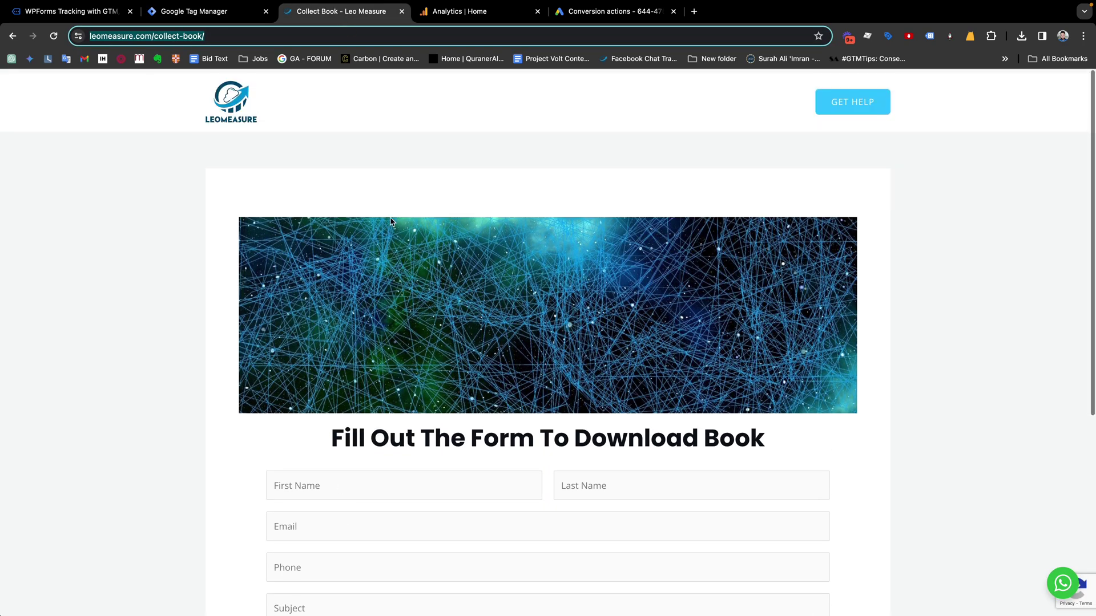
pyautogui.click(194, 11)
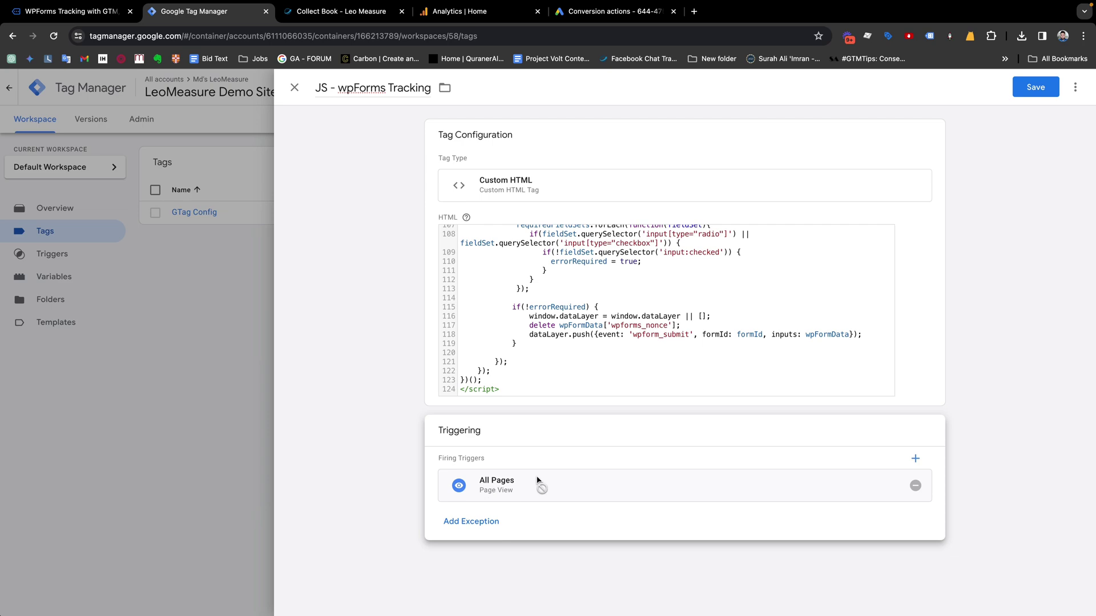
pyautogui.click(1026, 81)
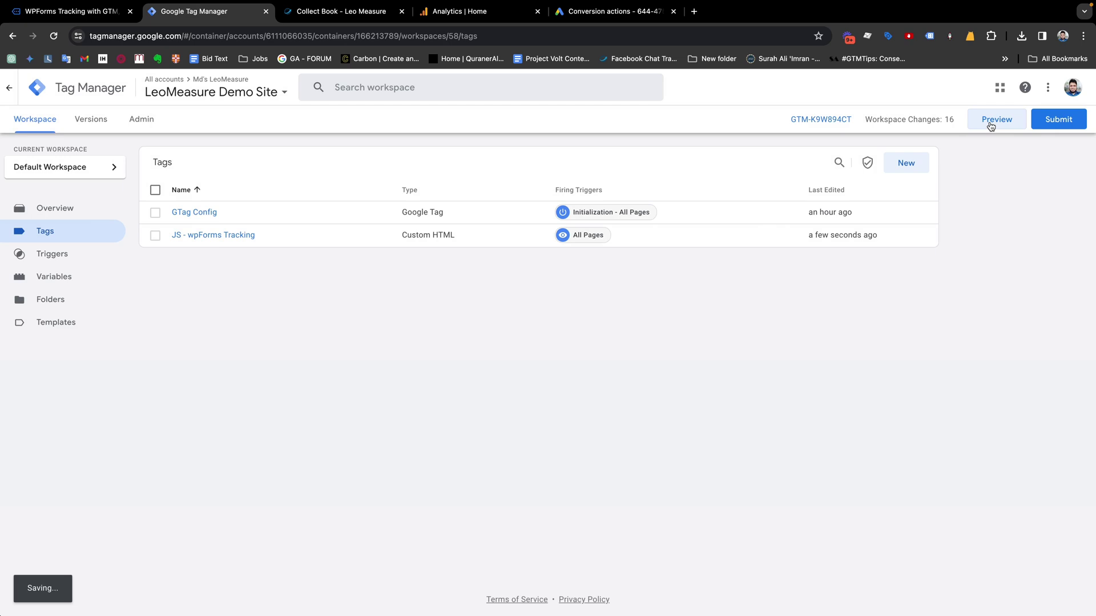
# Start Preview and connect Tag Assistant to the pasted collect-book page address
pyautogui.click(995, 120)
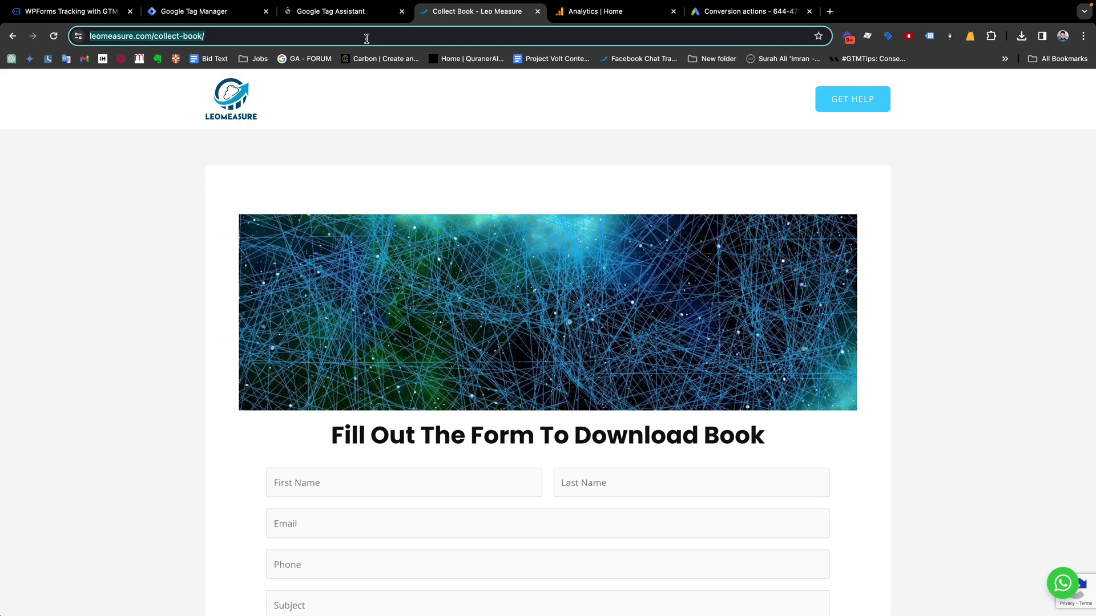
pyautogui.click(337, 12)
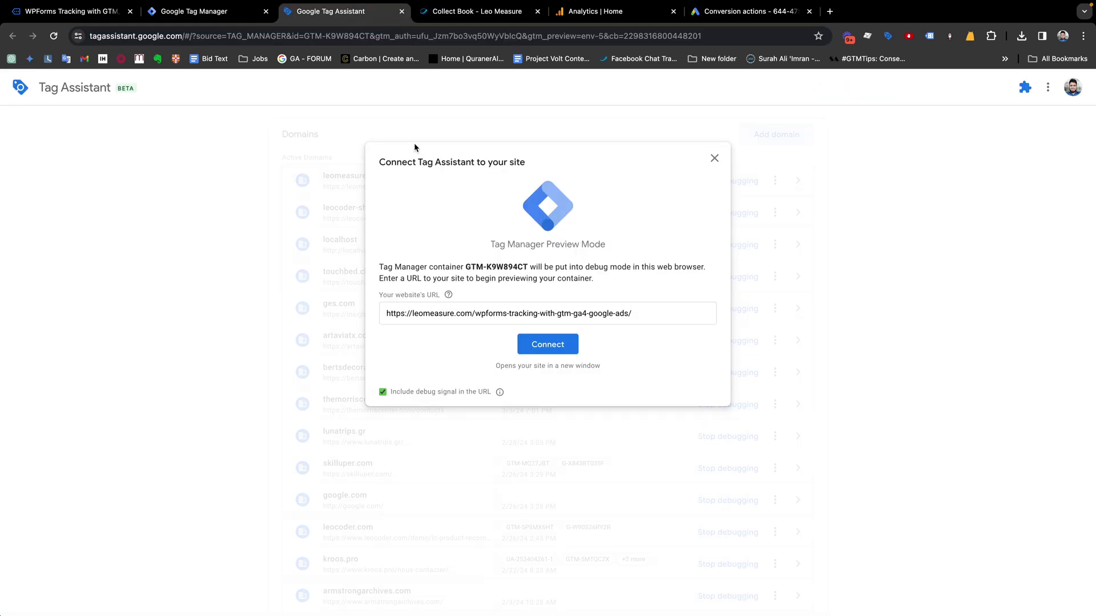
pyautogui.tripleClick(491, 314)
pyautogui.press('super+v')
pyautogui.click(549, 344)
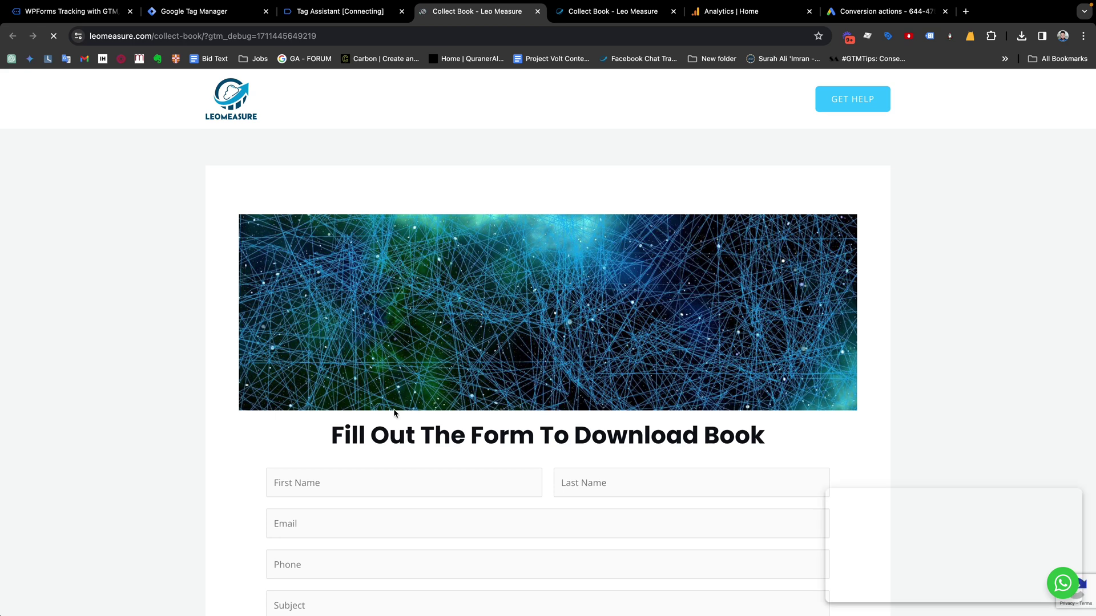
pyautogui.scroll(-3, 391, 386)
pyautogui.click(330, 371)
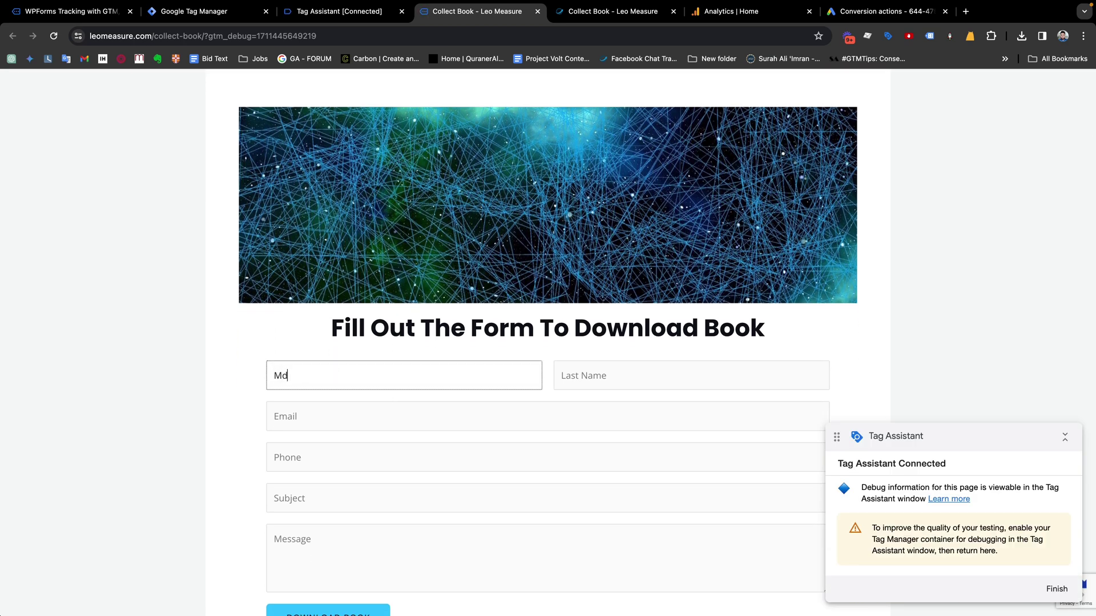
# Enter a test first name, last name, email address and corrected phone number
pyautogui.press('Tab')
pyautogui.press('Tab')
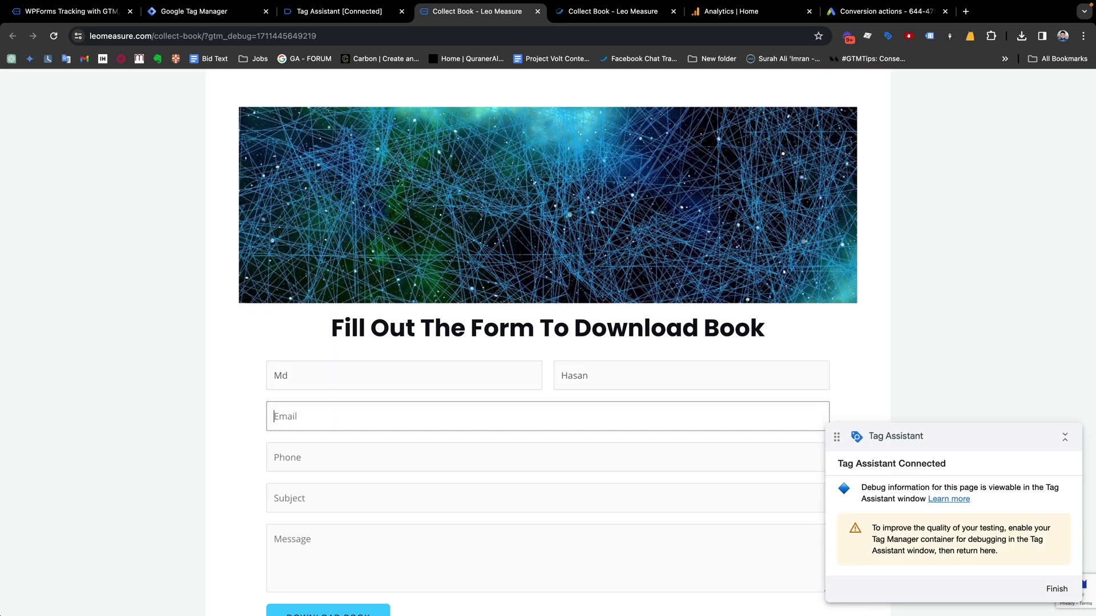
pyautogui.press('Tab')
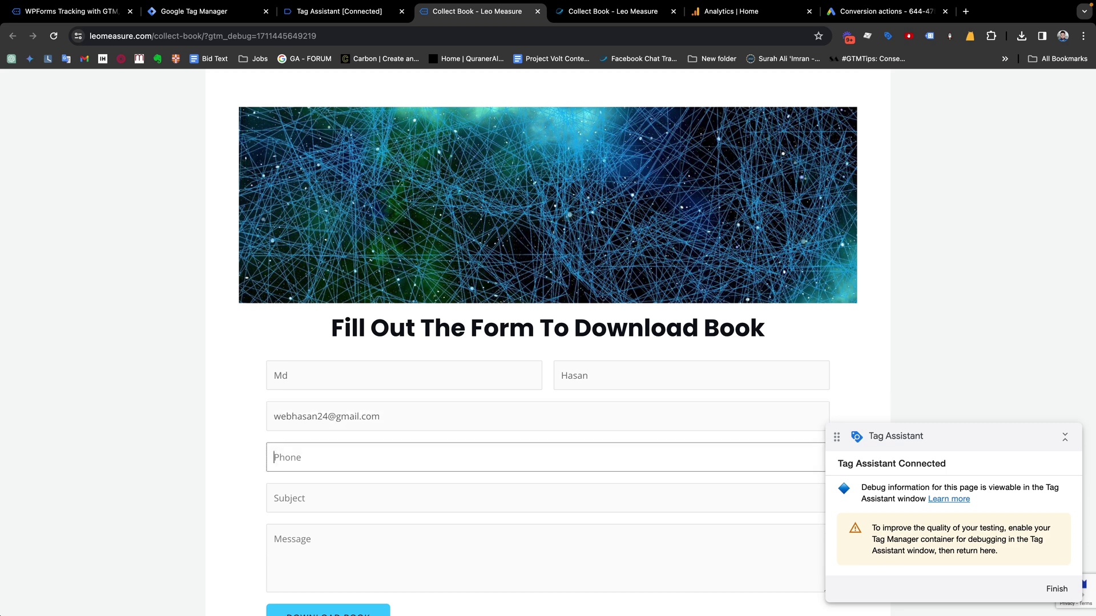
pyautogui.write('4q3453254')
pyautogui.moveTo(354, 463); pyautogui.dragTo(254, 454)
pyautogui.write('353253245')
# Add subject 'Test subject' and a message, then submit with Download Book
pyautogui.click(336, 499)
pyautogui.write('Test ')
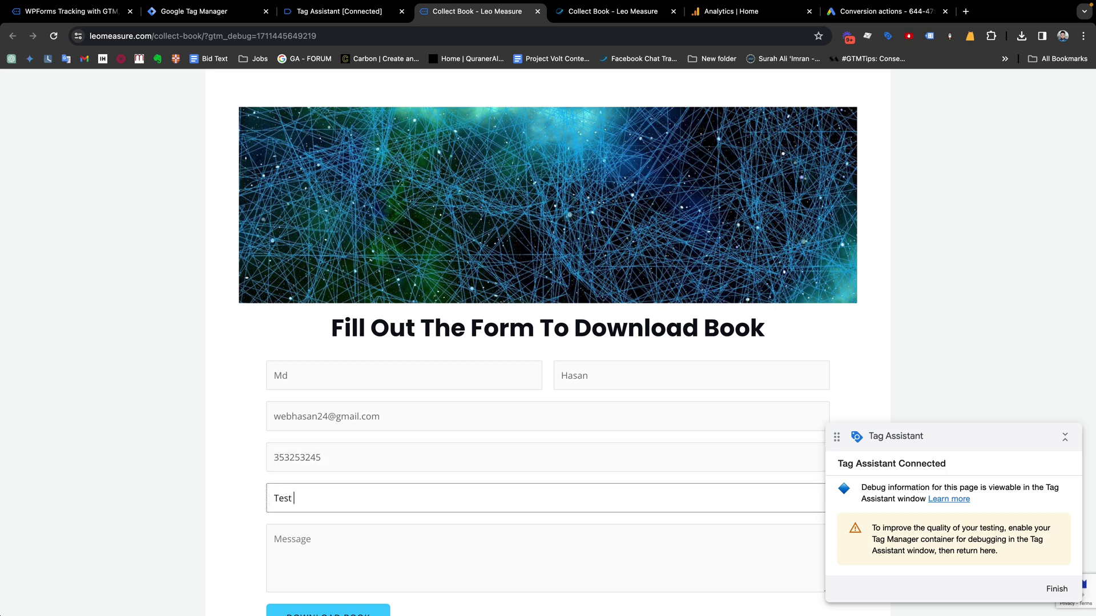
pyautogui.write('subject')
pyautogui.click(382, 569)
pyautogui.write('sadfasdfa')
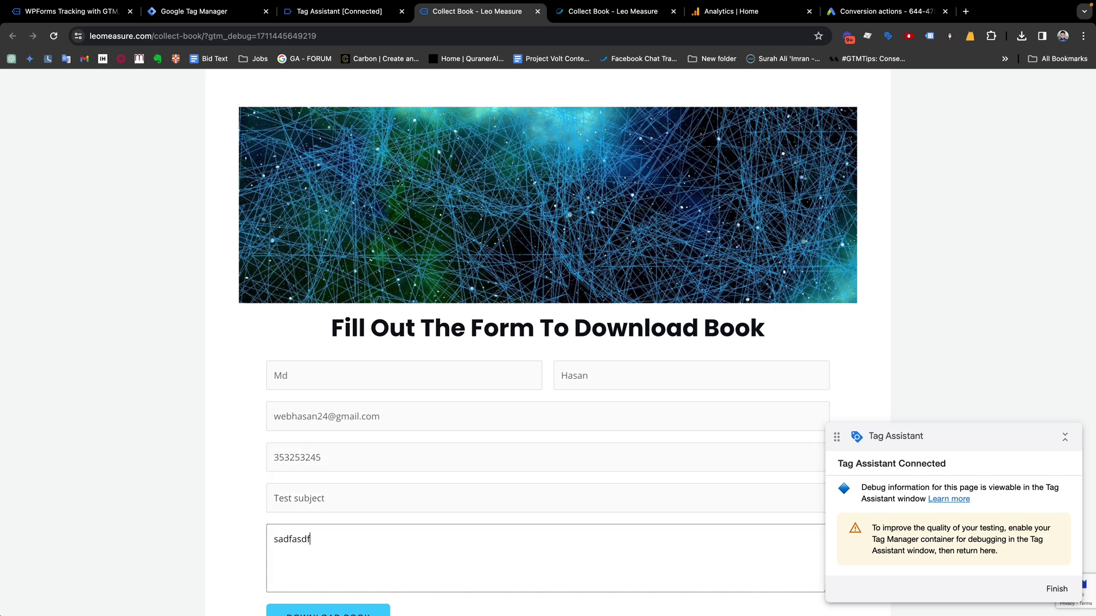
pyautogui.scroll(-3, 376, 559)
pyautogui.click(321, 469)
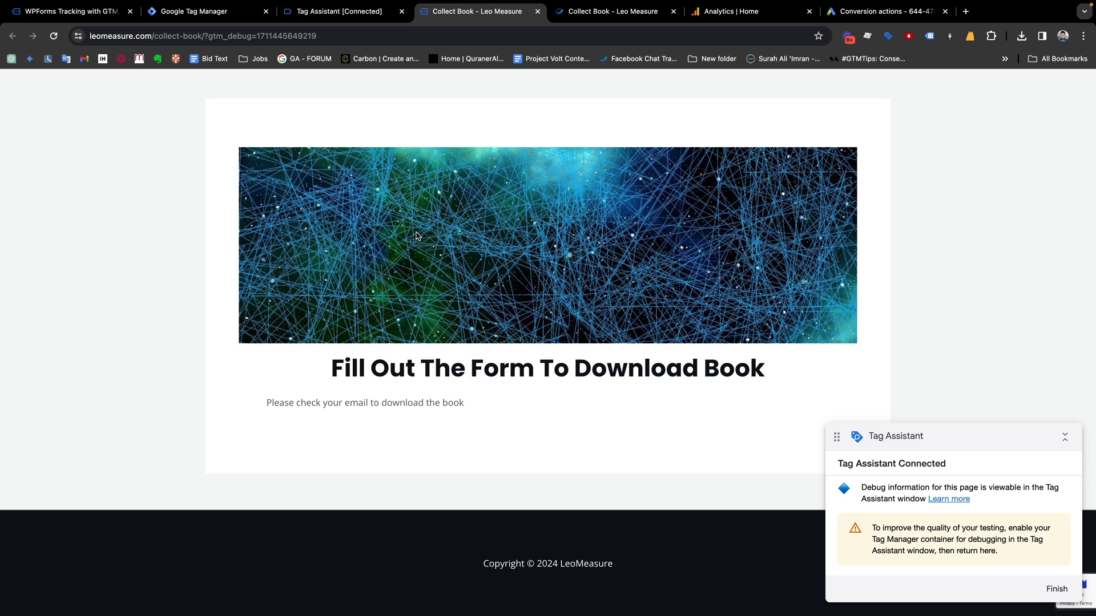
# Open the wpform_submit event in Tag Assistant and review its data layer push details
pyautogui.click(342, 11)
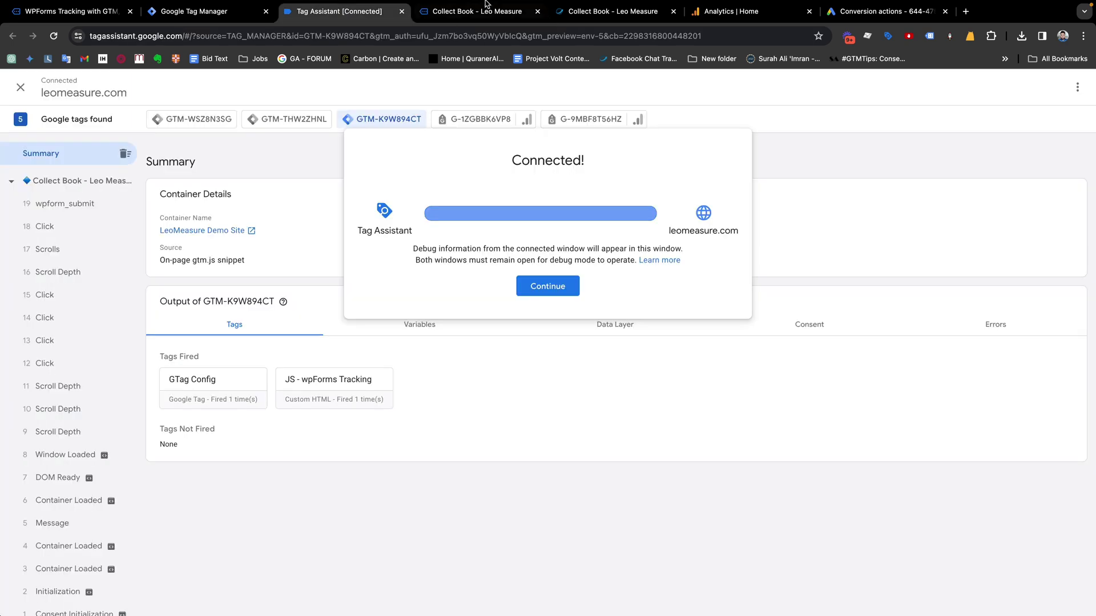
pyautogui.click(576, 289)
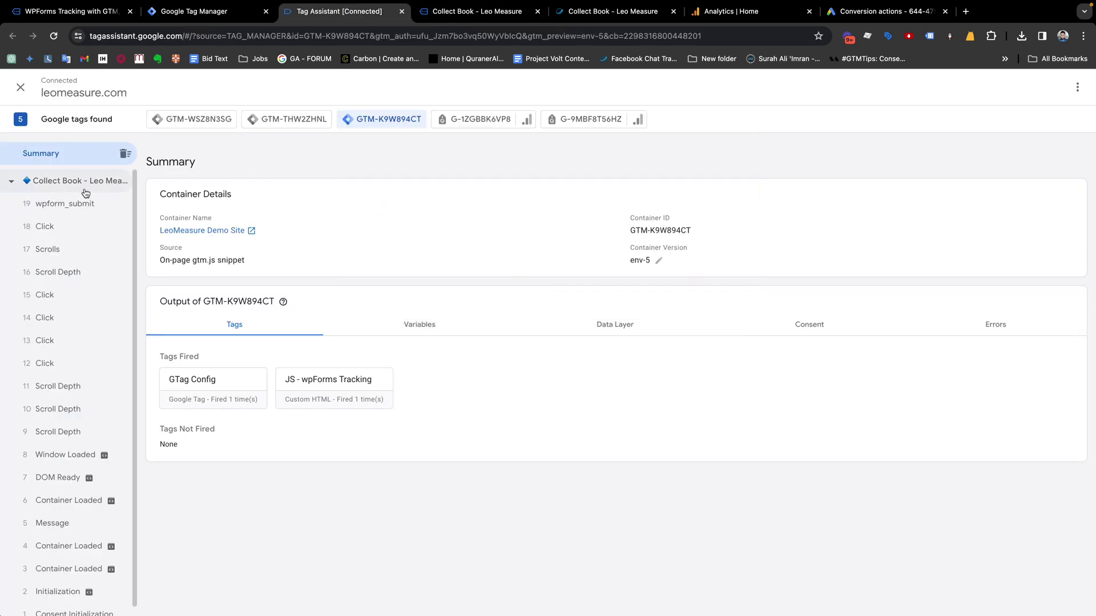
pyautogui.click(69, 206)
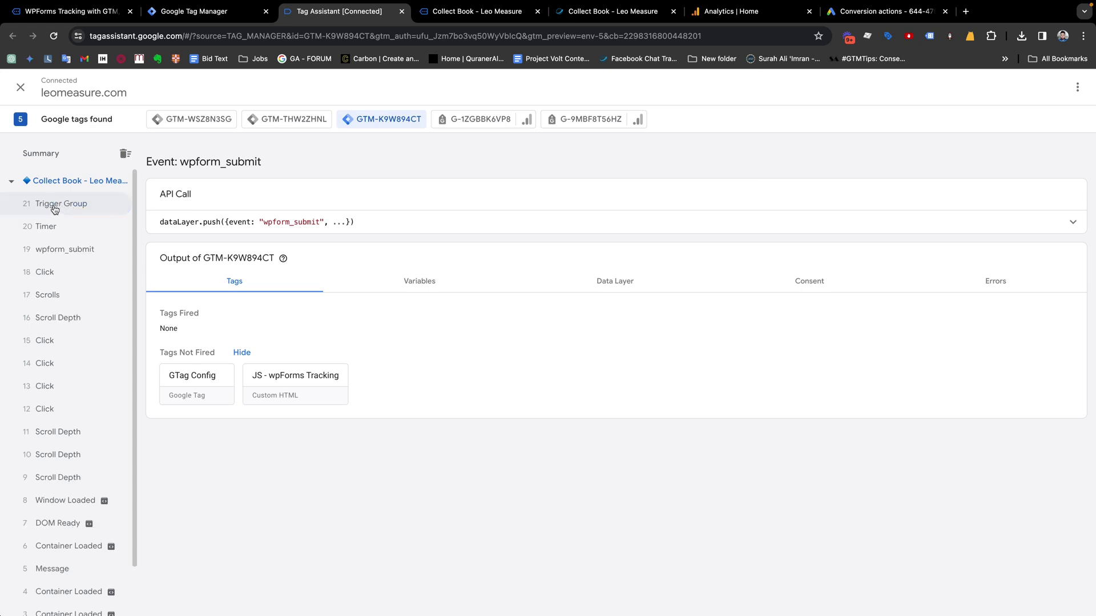
pyautogui.click(51, 256)
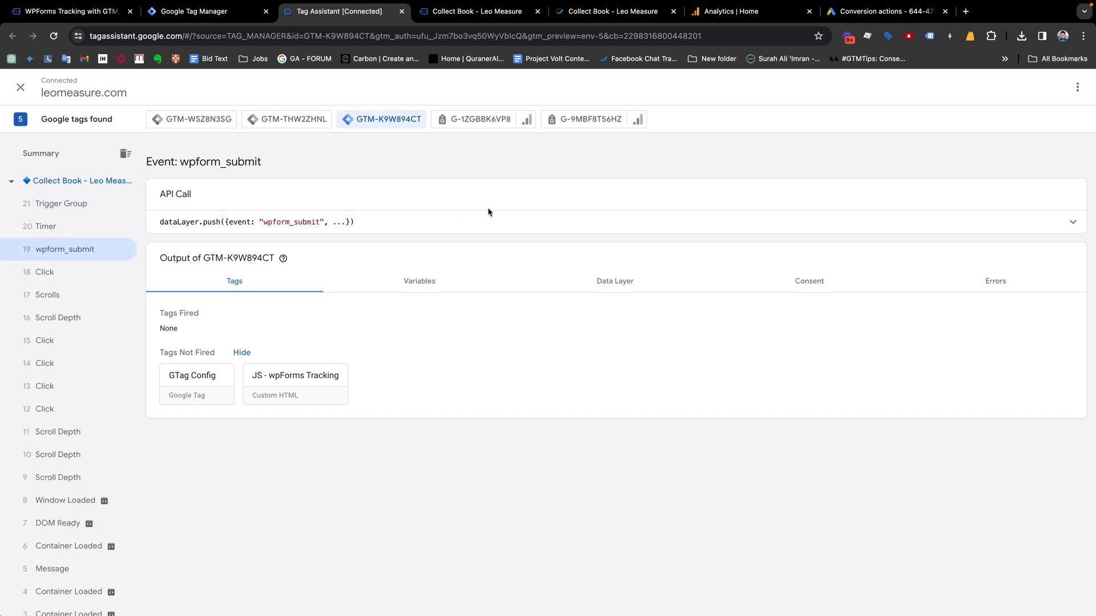
pyautogui.click(482, 231)
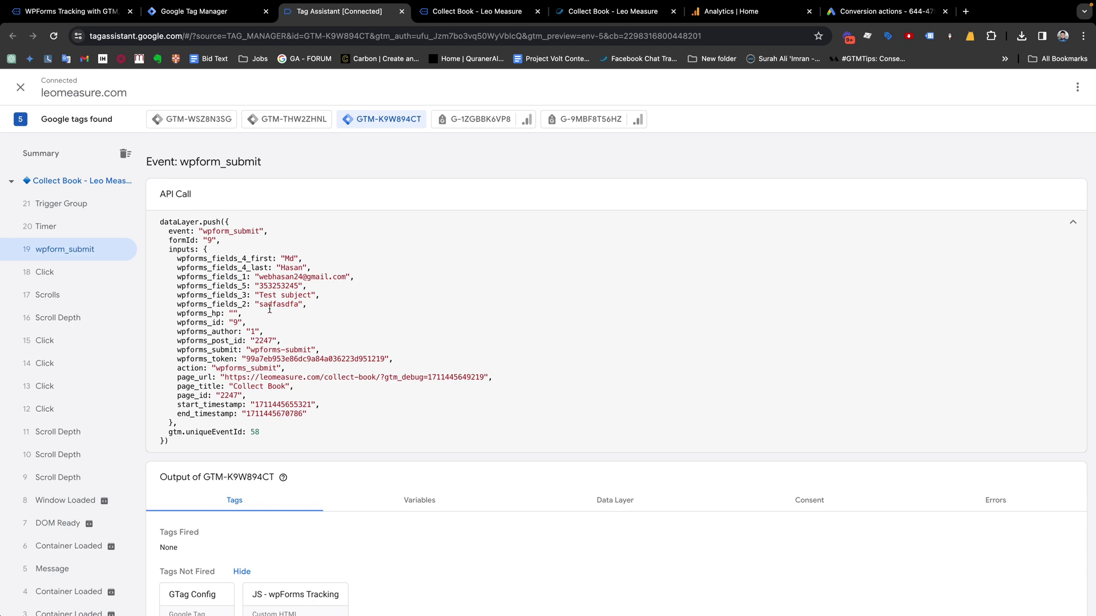
pyautogui.moveTo(176, 259); pyautogui.dragTo(313, 258)
pyautogui.moveTo(177, 268); pyautogui.dragTo(238, 278)
pyautogui.scroll(-1, 287, 345)
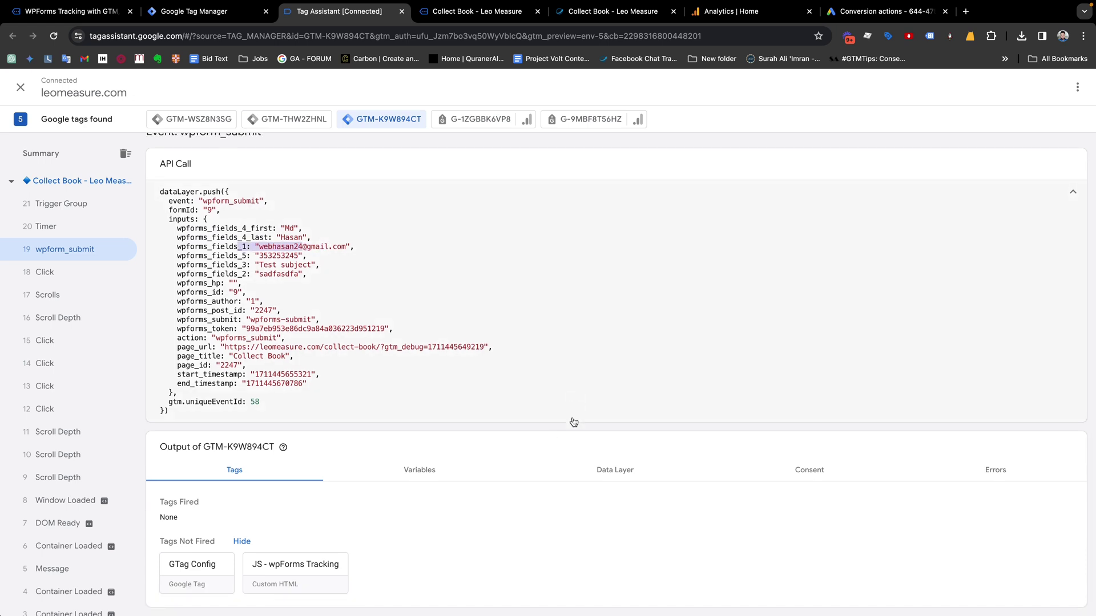
# Examine the inputs block in the event's Data Layer values, then return to Tag Manager
pyautogui.click(615, 472)
pyautogui.scroll(1, 615, 472)
pyautogui.scroll(-10, 614, 472)
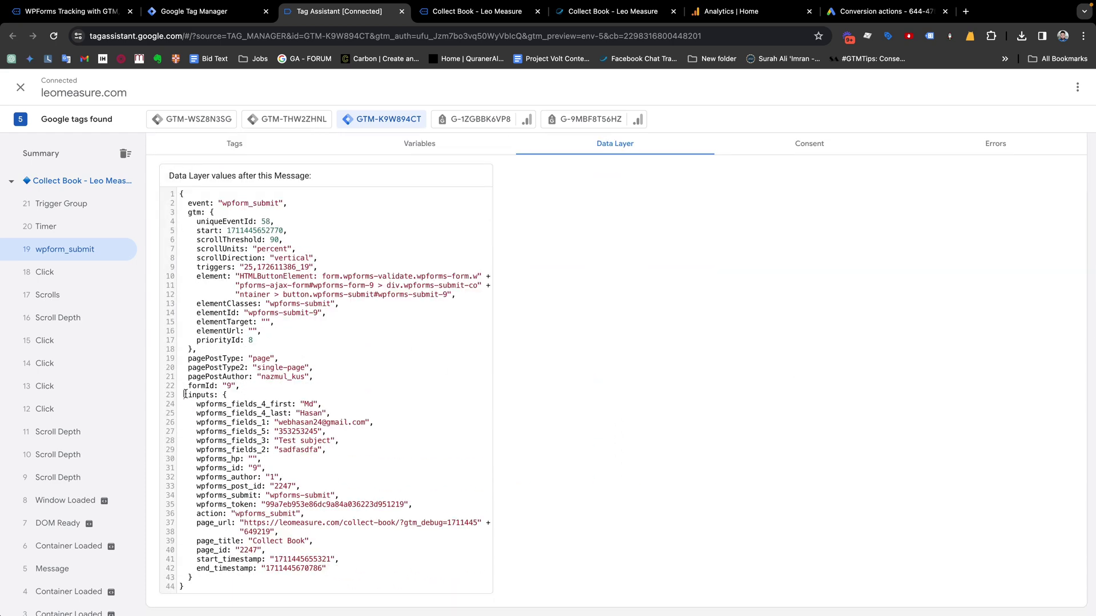
pyautogui.moveTo(184, 394); pyautogui.dragTo(283, 550)
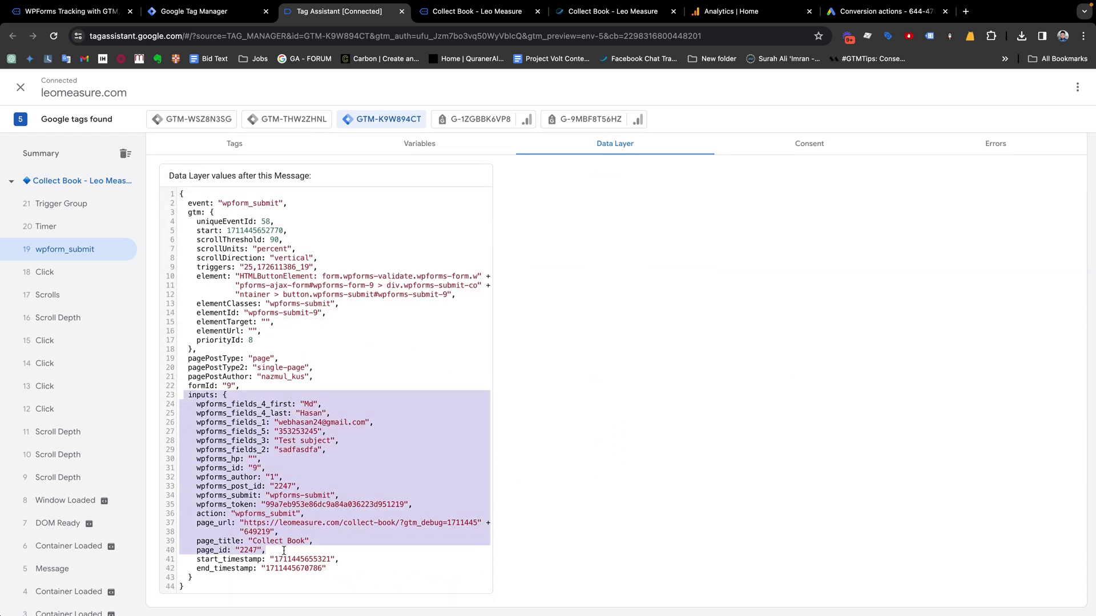
pyautogui.scroll(10, 283, 550)
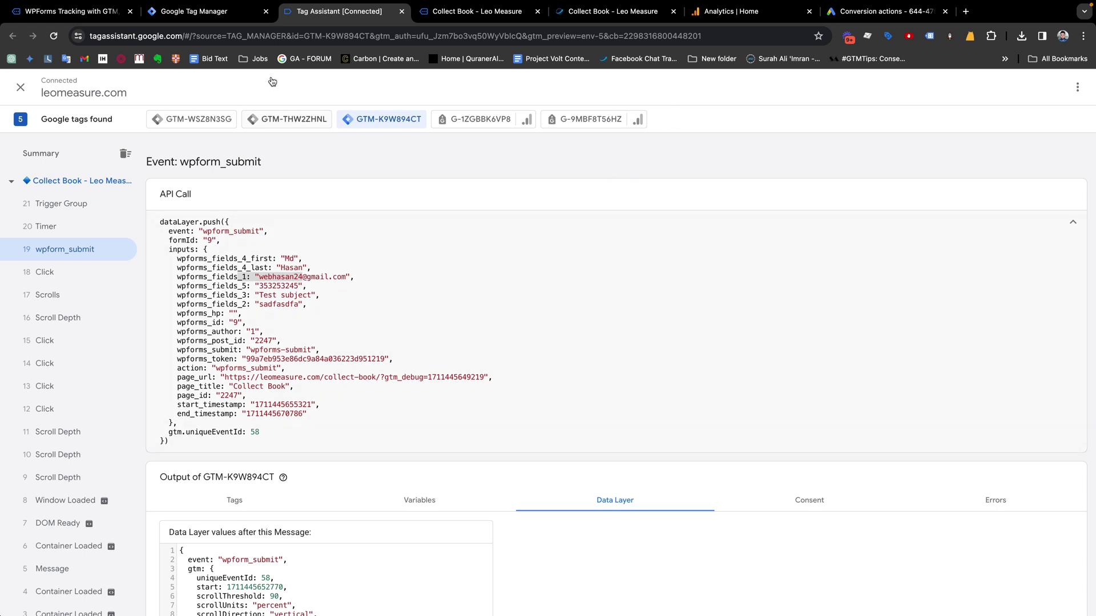
pyautogui.click(215, 9)
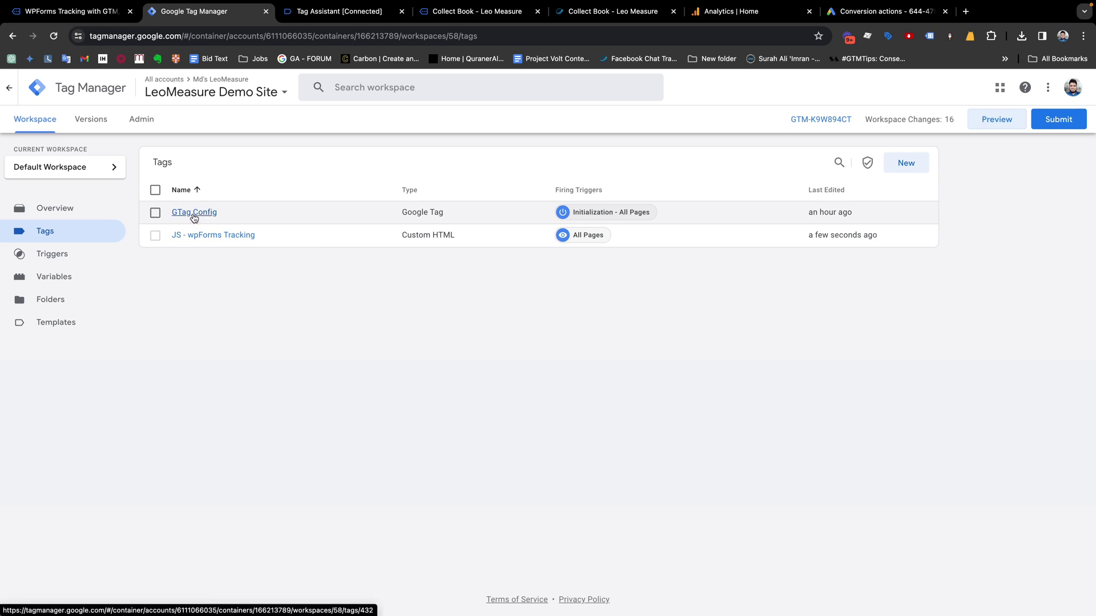
pyautogui.click(200, 215)
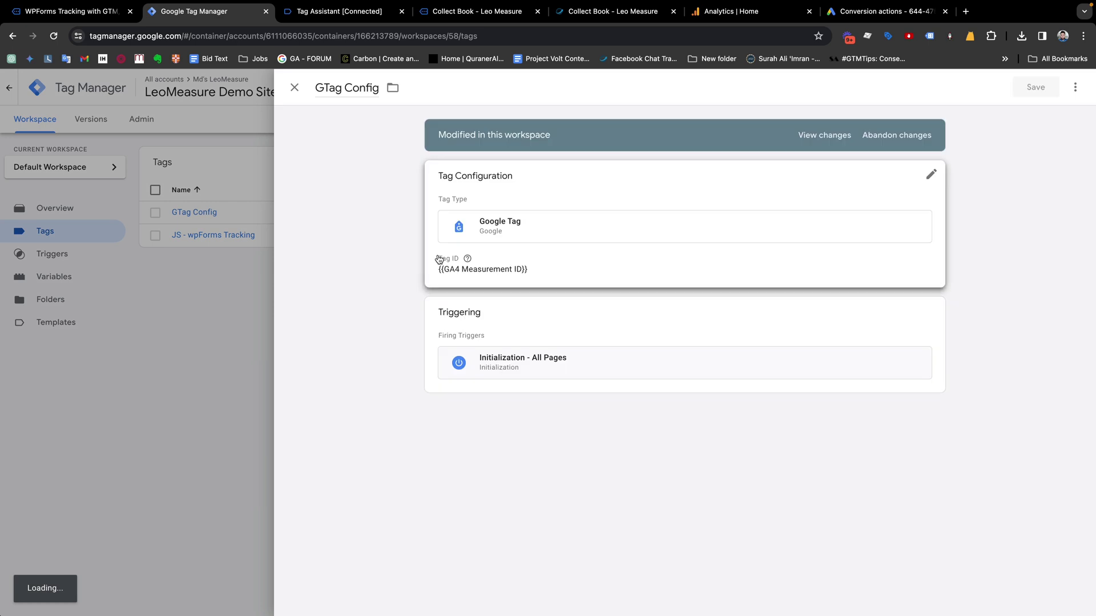
pyautogui.click(484, 260)
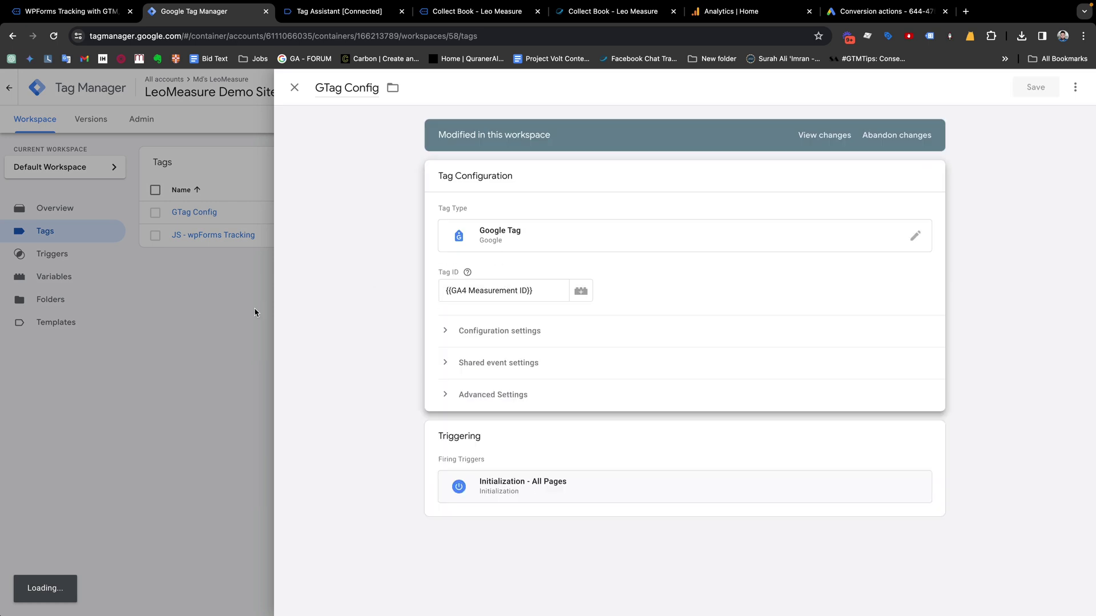
pyautogui.click(211, 310)
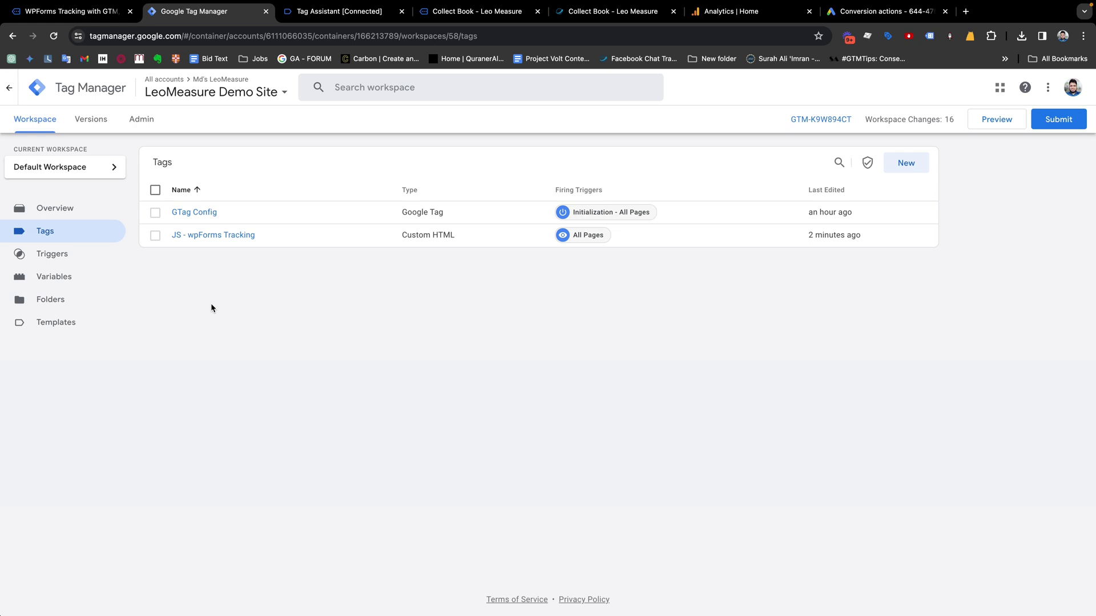
pyautogui.click(336, 13)
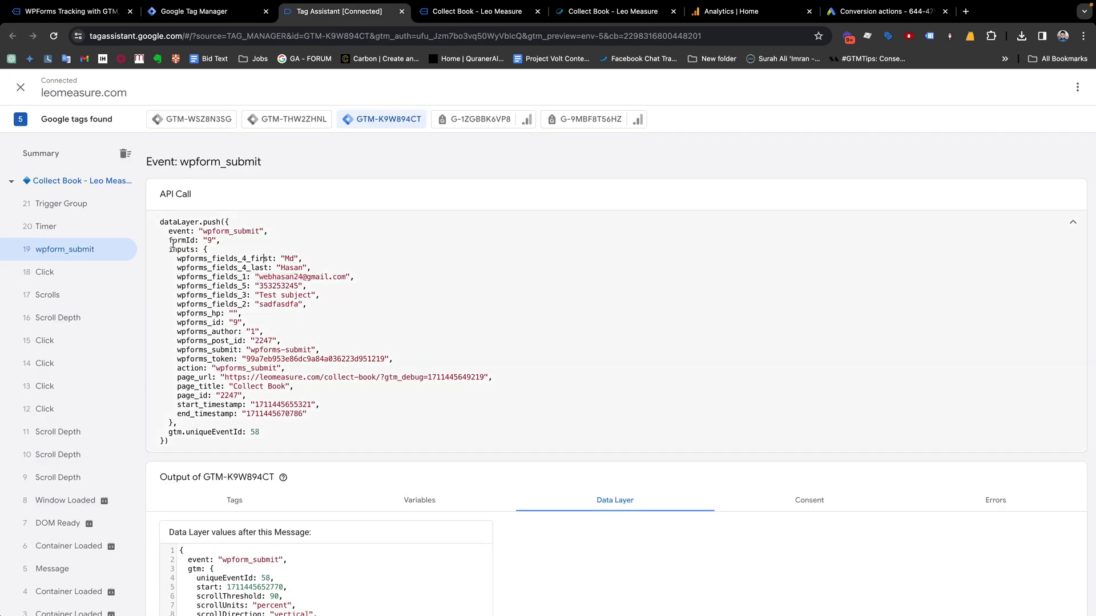
pyautogui.moveTo(169, 240); pyautogui.dragTo(195, 240)
pyautogui.click(206, 250)
pyautogui.moveTo(169, 240); pyautogui.dragTo(186, 240)
pyautogui.click(194, 11)
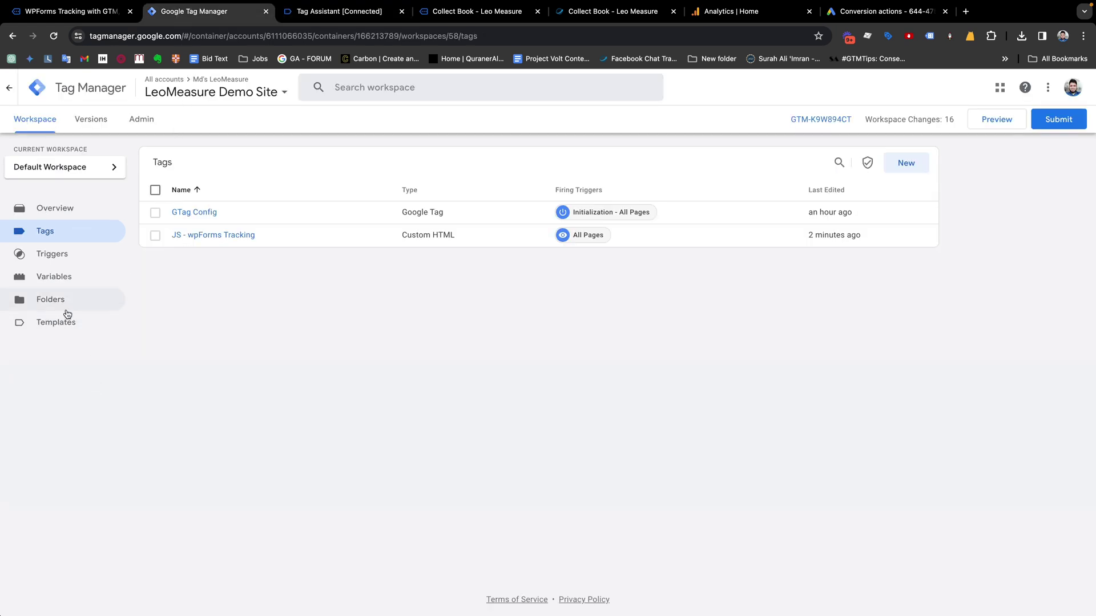
# Select all 14 user-defined variables except GA4 Measurement ID and delete them
pyautogui.click(55, 278)
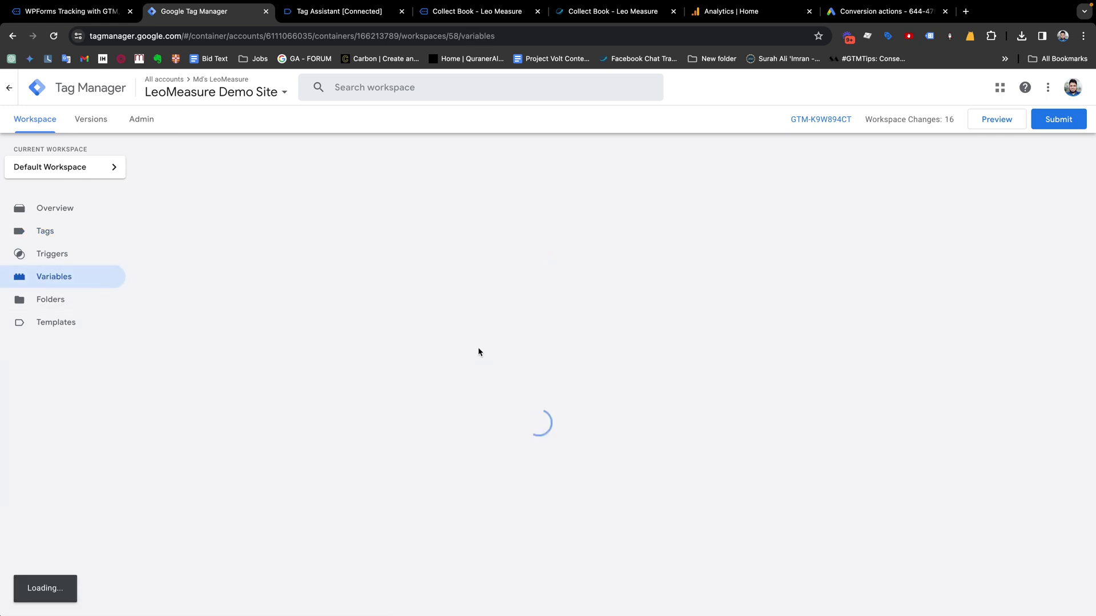
pyautogui.scroll(-5, 475, 354)
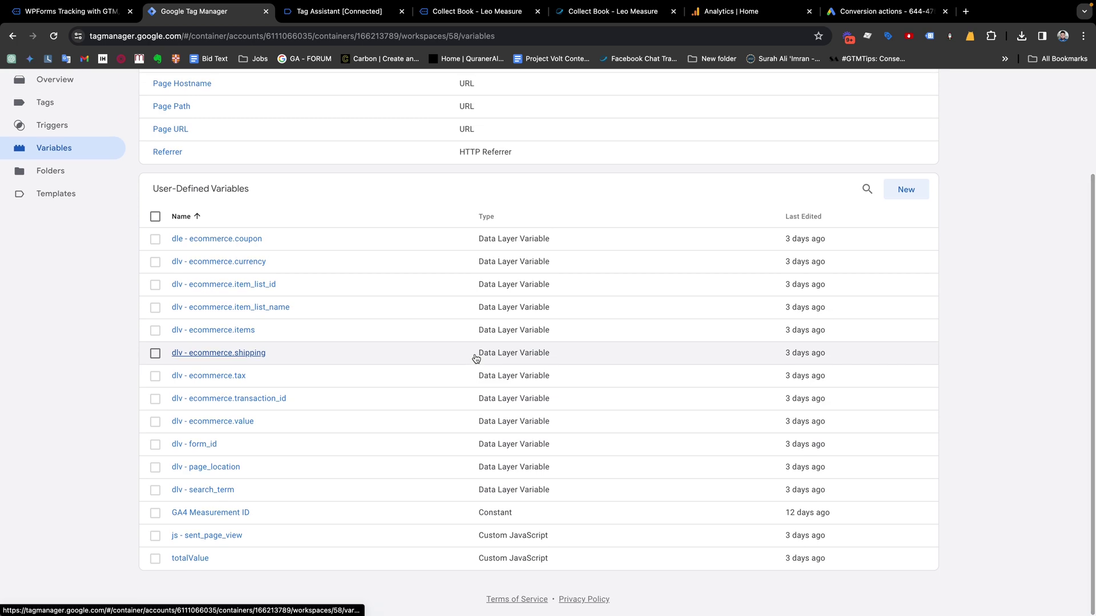
pyautogui.click(156, 217)
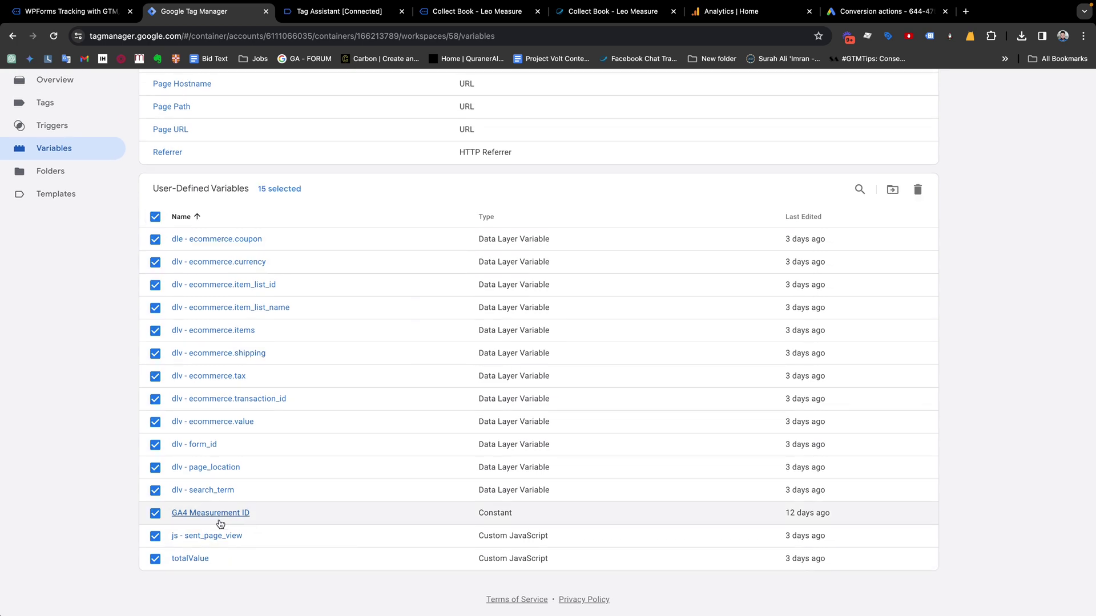
pyautogui.click(155, 513)
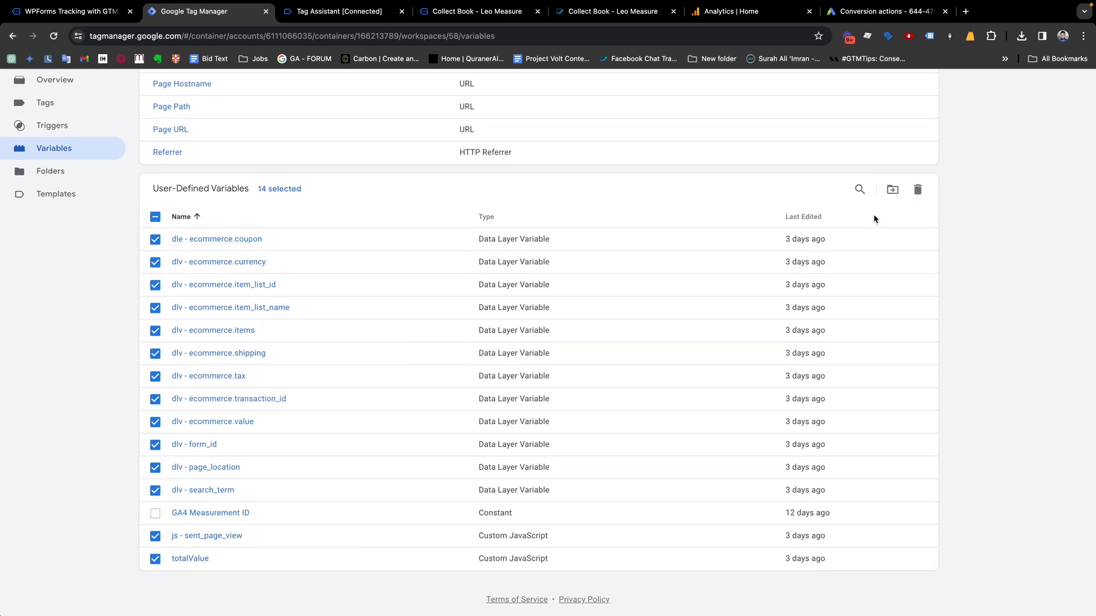
pyautogui.click(918, 189)
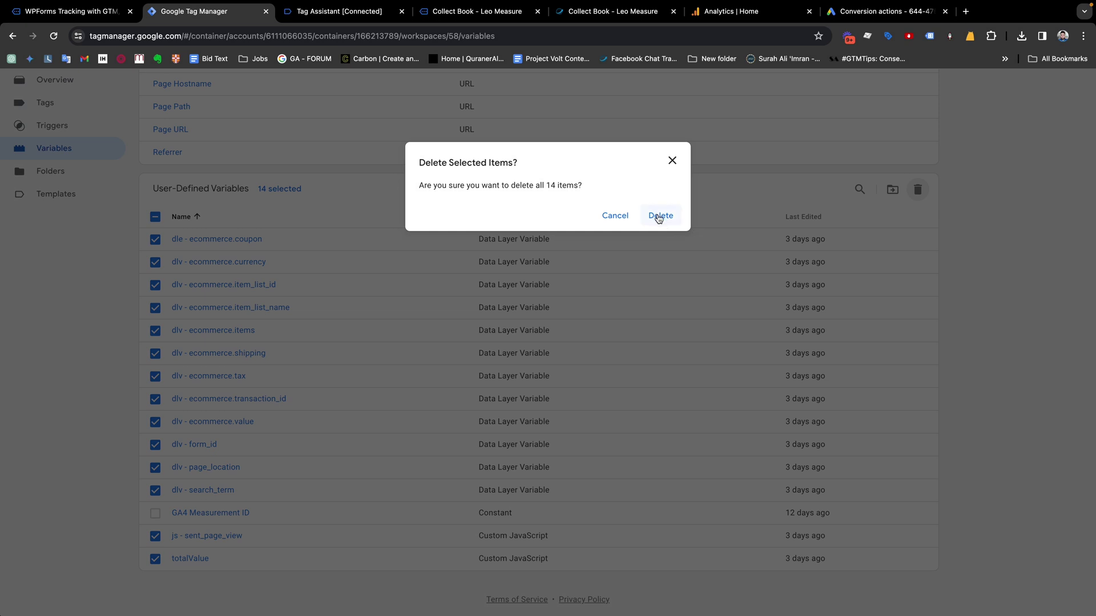
pyautogui.click(659, 217)
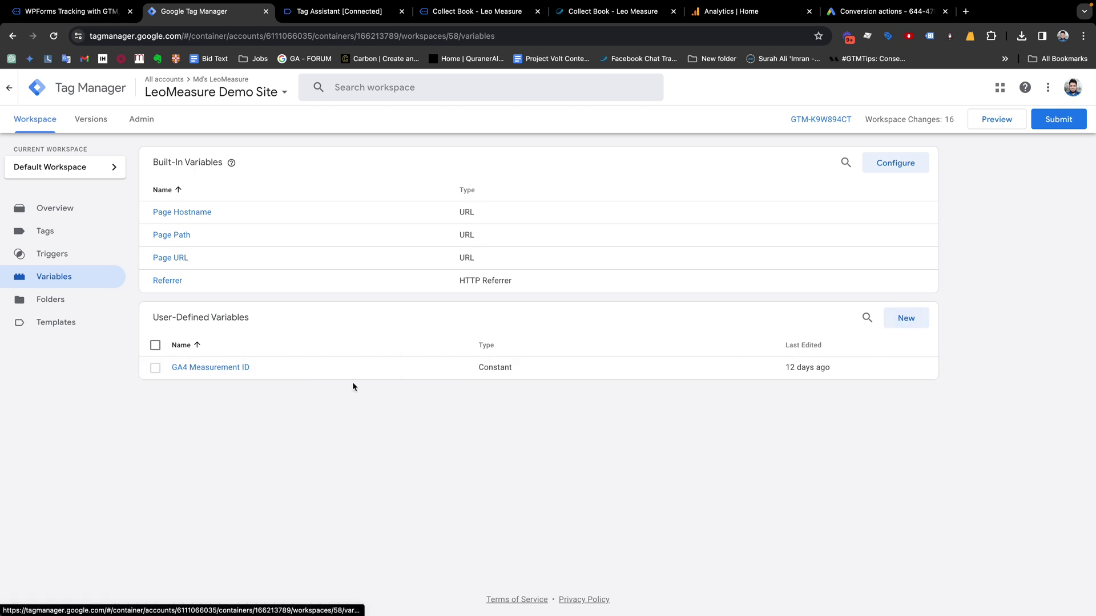
# Create a new variable named 'dlv - formId' of type Data Layer Variable
pyautogui.click(907, 321)
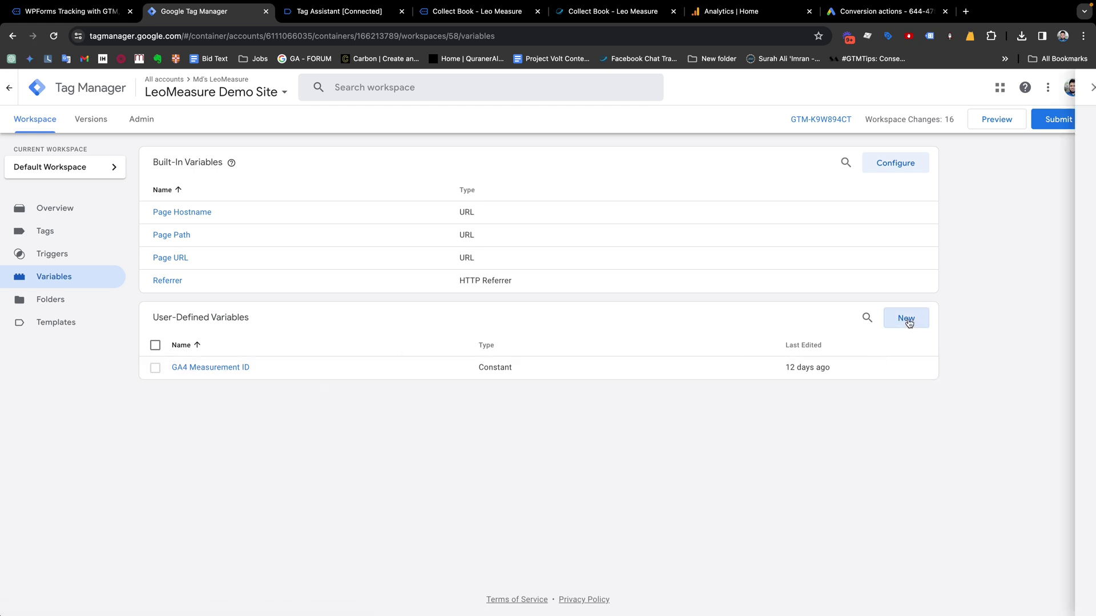
pyautogui.click(367, 94)
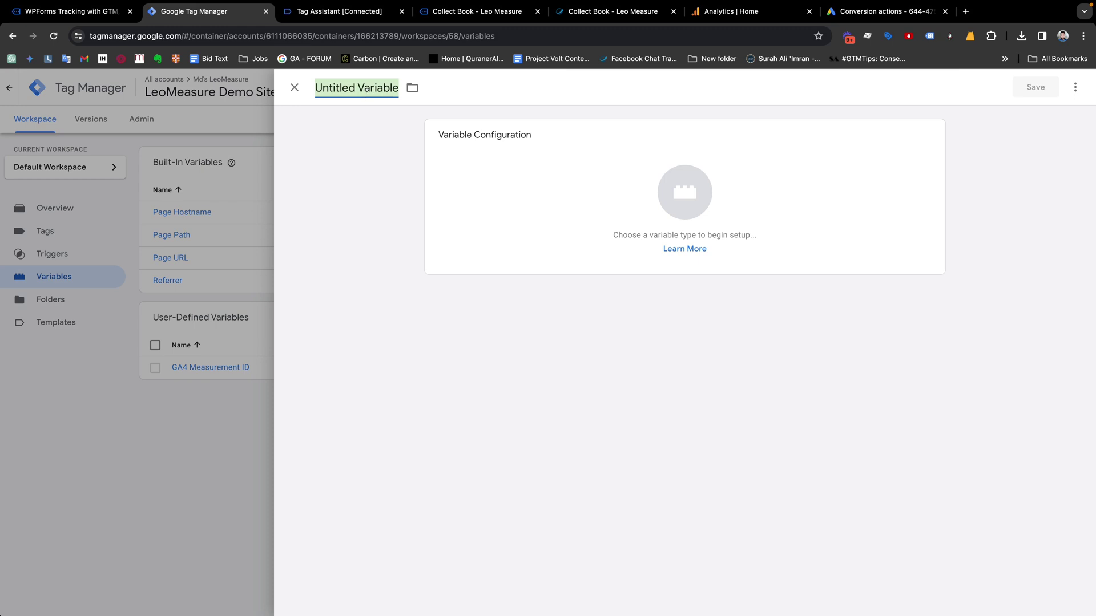
pyautogui.write('d')
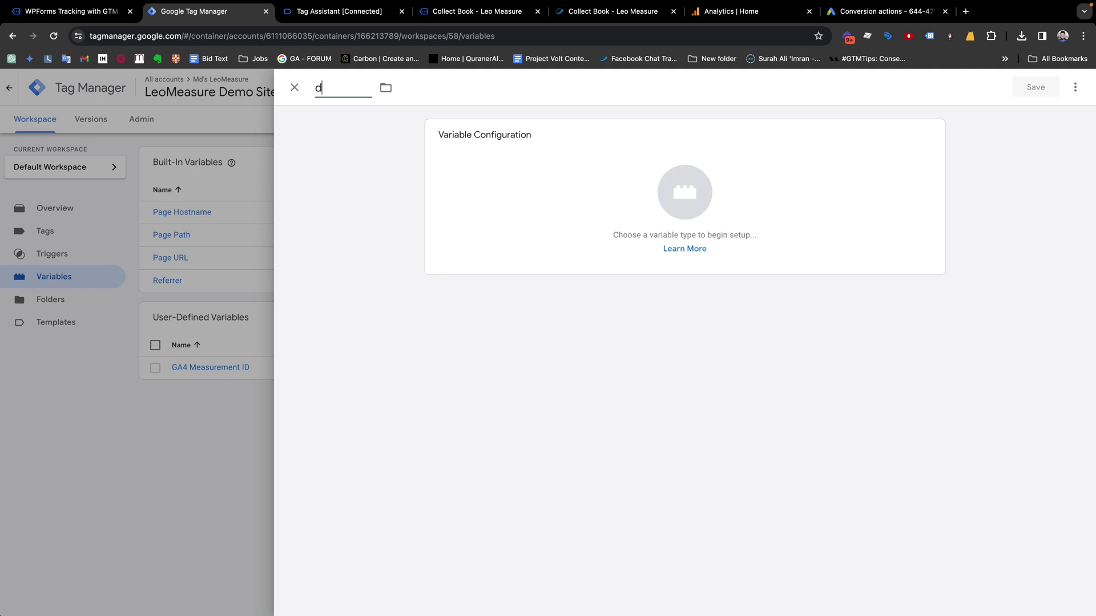
pyautogui.write('llv')
pyautogui.write(' -')
pyautogui.write(' form')
pyautogui.write('orm')
pyautogui.write('Id')
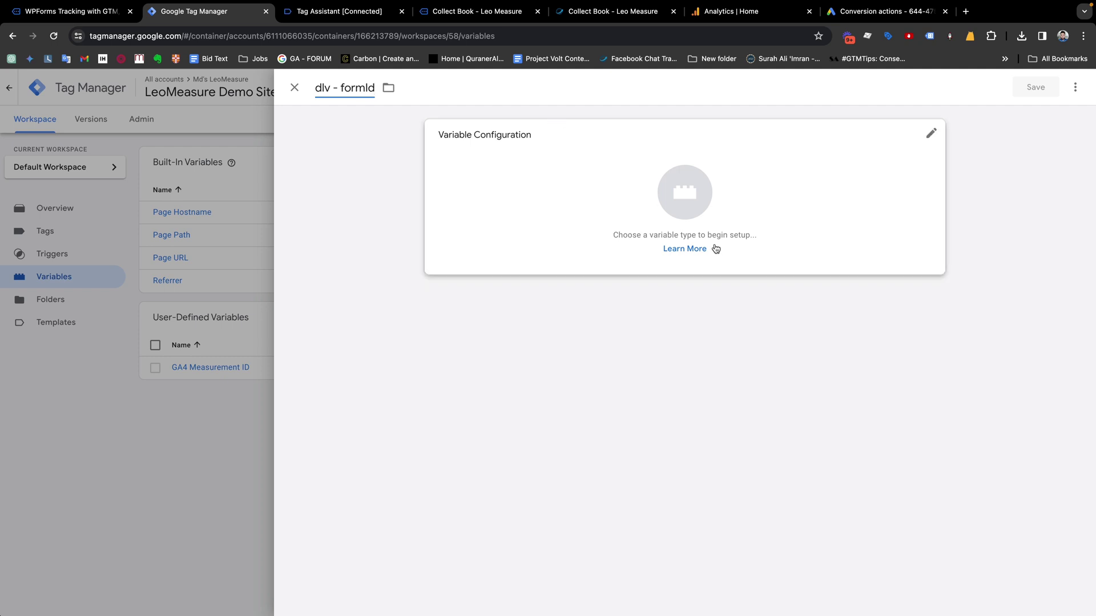
pyautogui.click(485, 146)
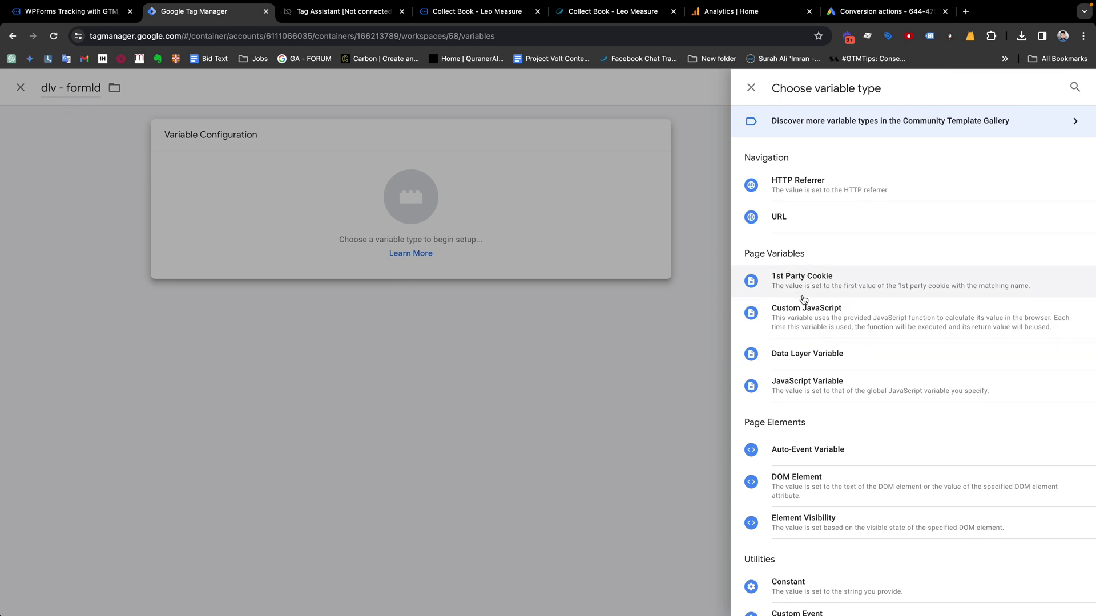
pyautogui.click(807, 358)
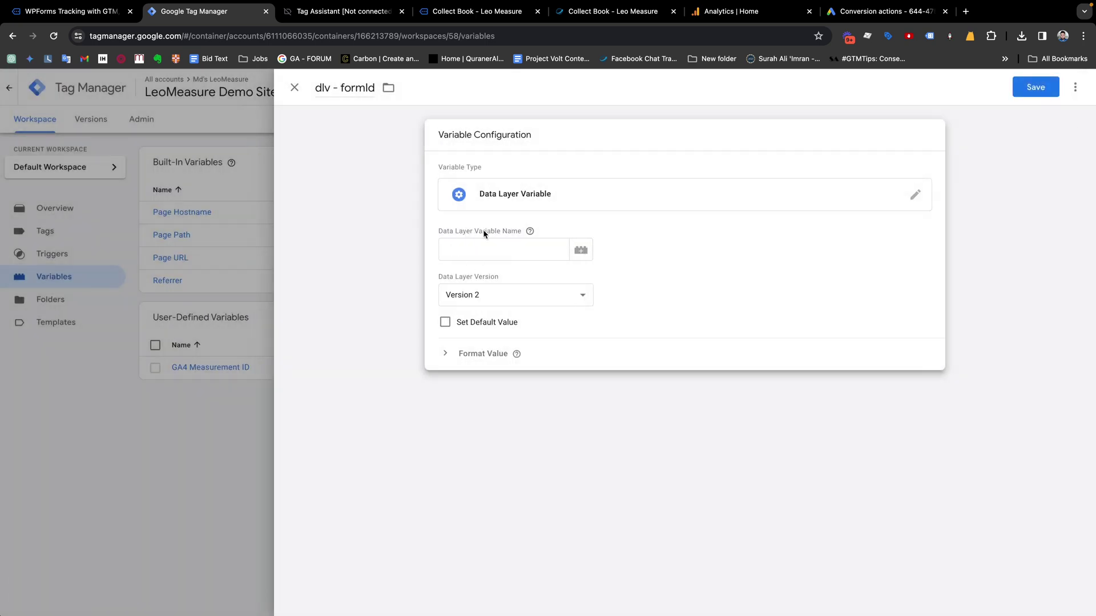
# Check the formId key in Tag Assistant's dataLayer push, then return to the variable
pyautogui.click(323, 12)
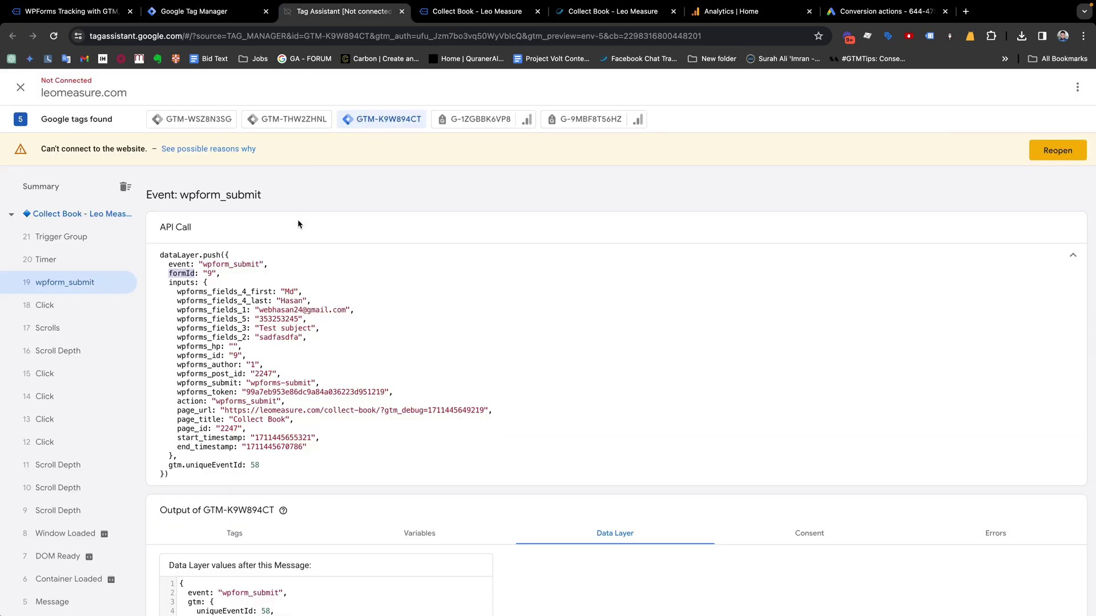
pyautogui.click(191, 268)
pyautogui.moveTo(194, 274); pyautogui.dragTo(171, 274)
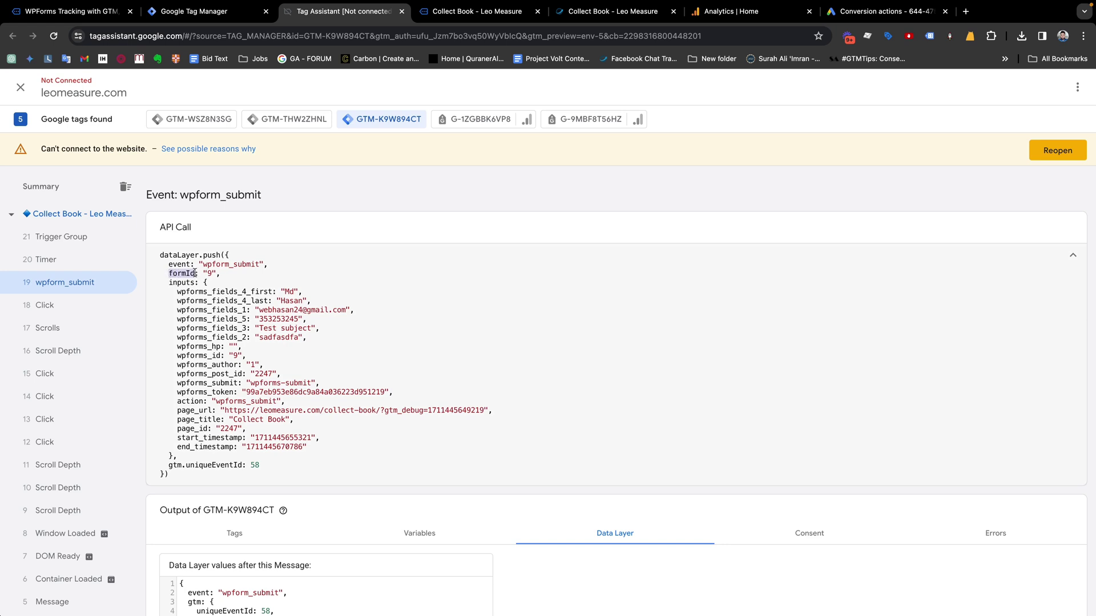
pyautogui.click(211, 12)
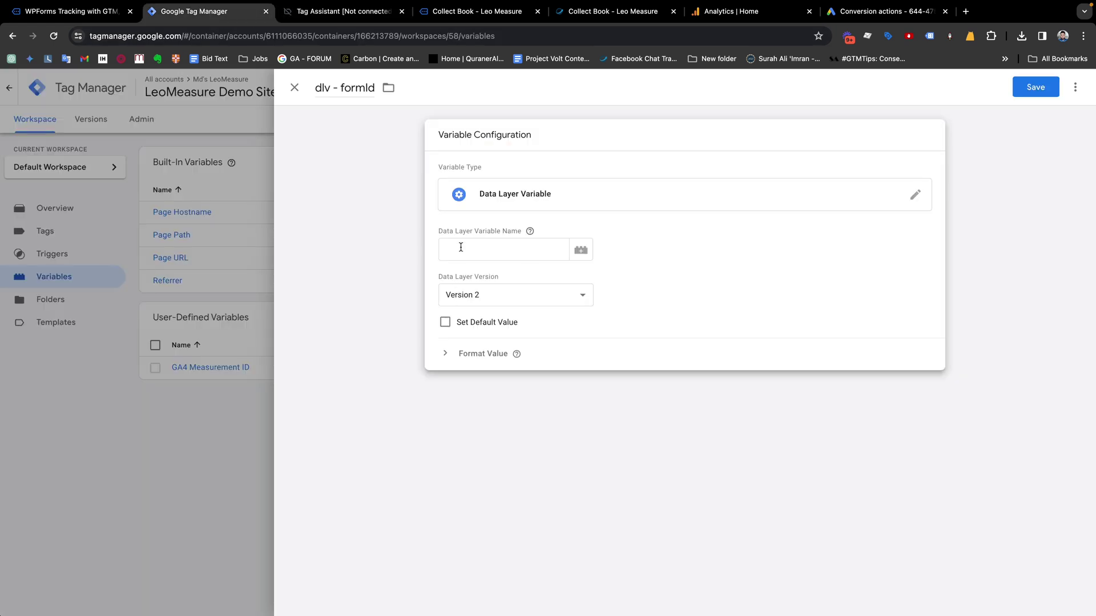
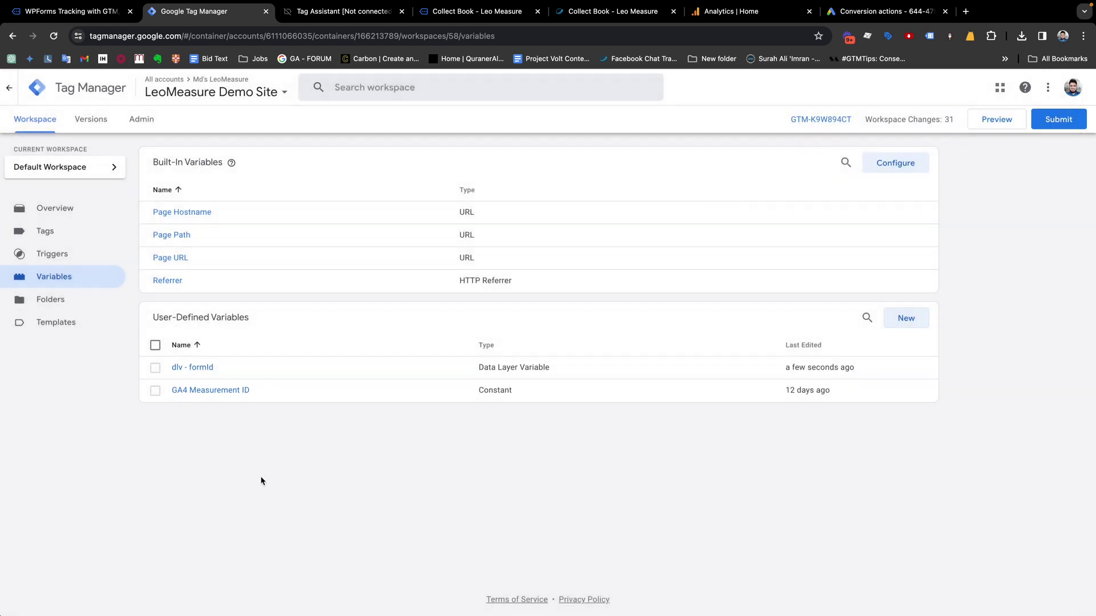
# Go to the Triggers list in the Tag Manager workspace
pyautogui.click(52, 253)
# Copy the wpform_submit event name from the Tag Assistant API Call code
pyautogui.hotkey('ctrl', 'Tab')
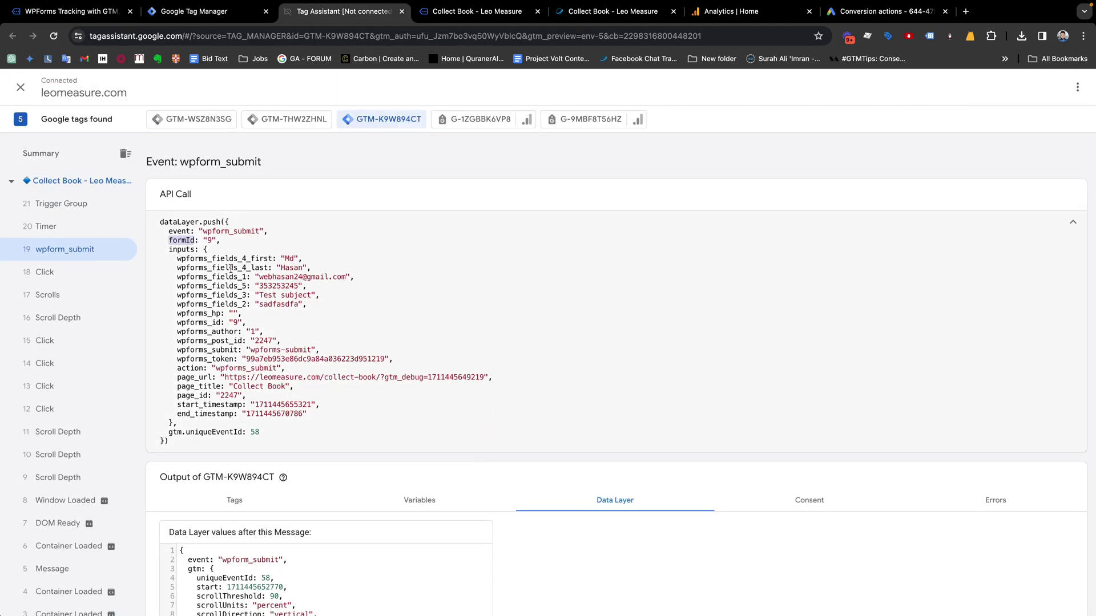
pyautogui.click(182, 230)
pyautogui.moveTo(260, 231); pyautogui.dragTo(203, 231)
pyautogui.press('super+c')
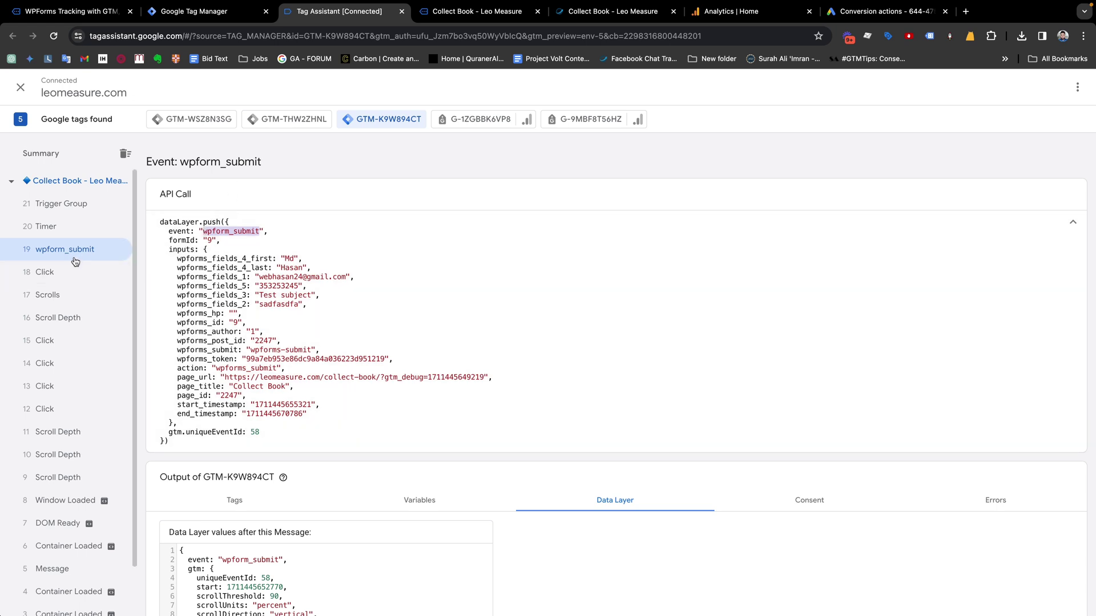
pyautogui.click(181, 14)
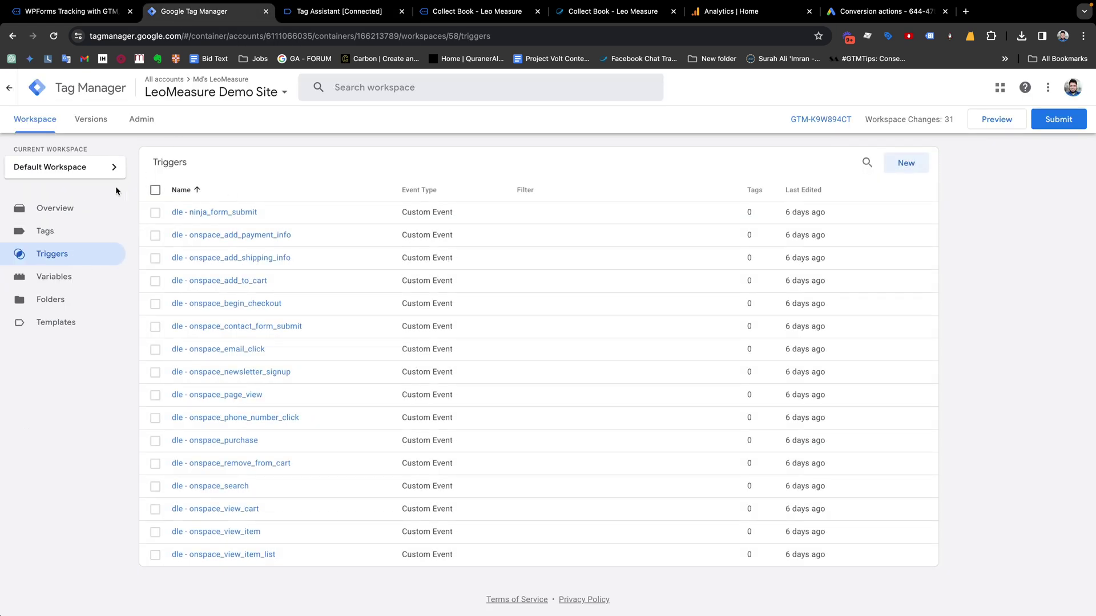
# Create a new trigger named 'WPForms Submit - Trigger'
pyautogui.click(906, 163)
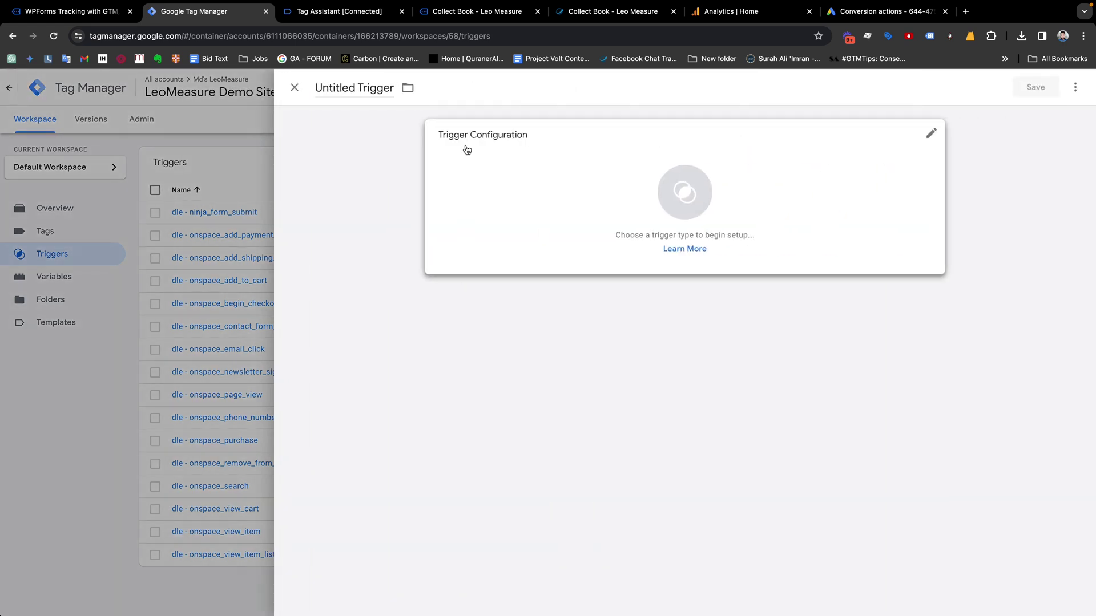
pyautogui.click(385, 87)
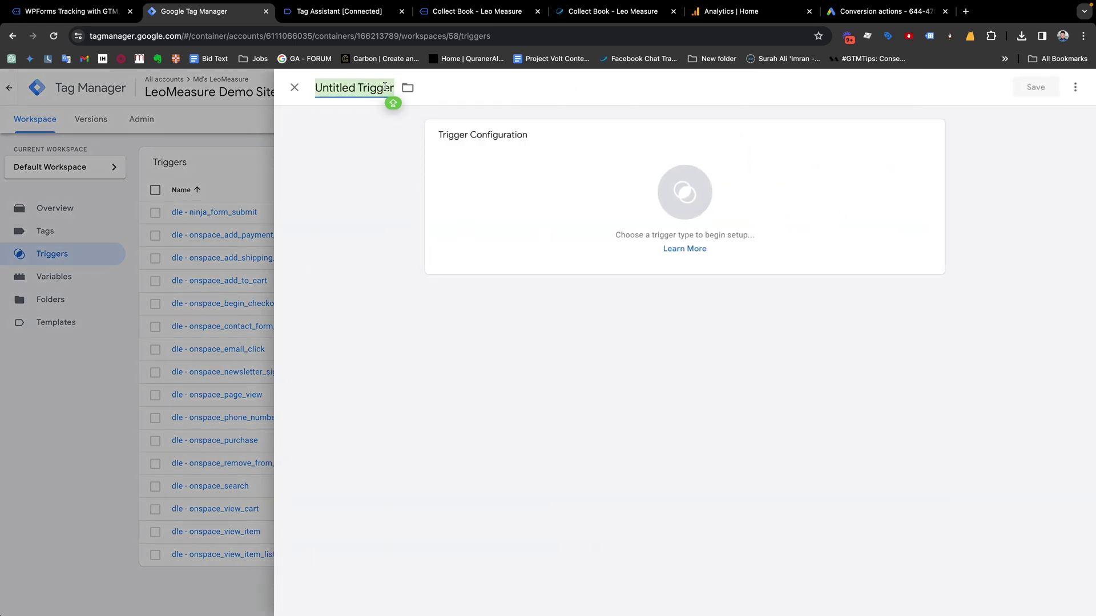
pyautogui.doubleClick(335, 89)
pyautogui.write('Wp')
pyautogui.press('BackSpace')
pyautogui.write('P')
pyautogui.write('Forms Subm')
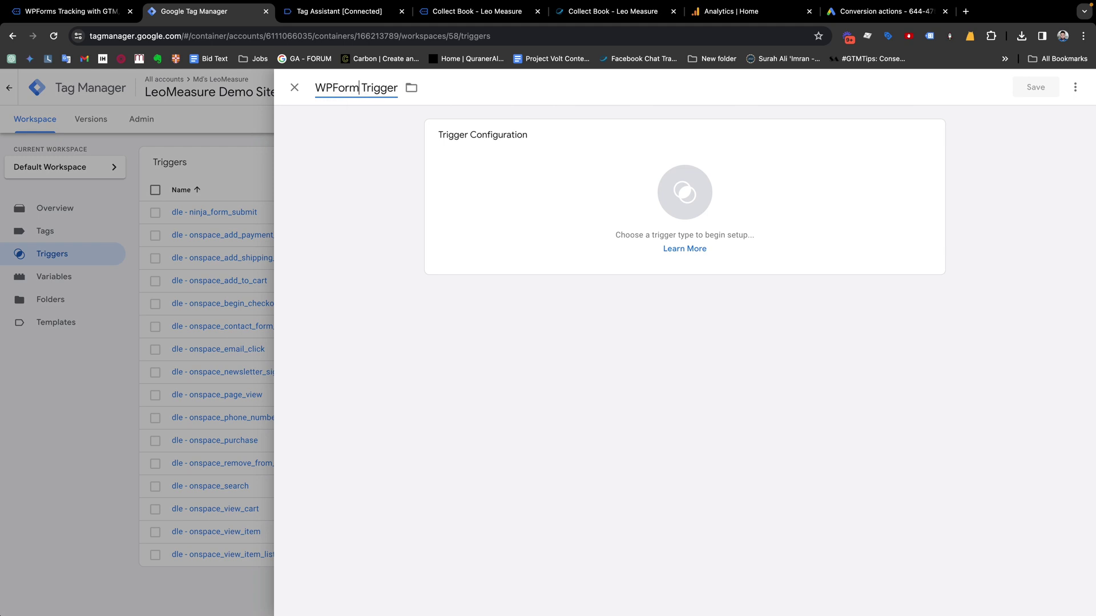
pyautogui.write('it -')
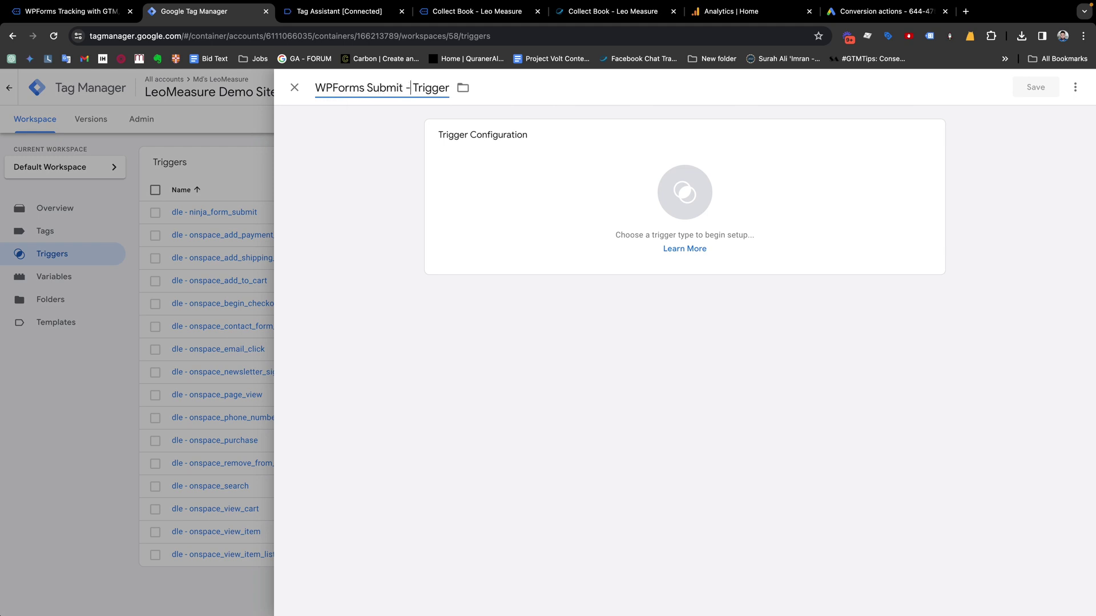
# Make it a Custom Event trigger for wpform_submit firing on All Custom Events, and save
pyautogui.click(699, 197)
pyautogui.scroll(-2, 799, 316)
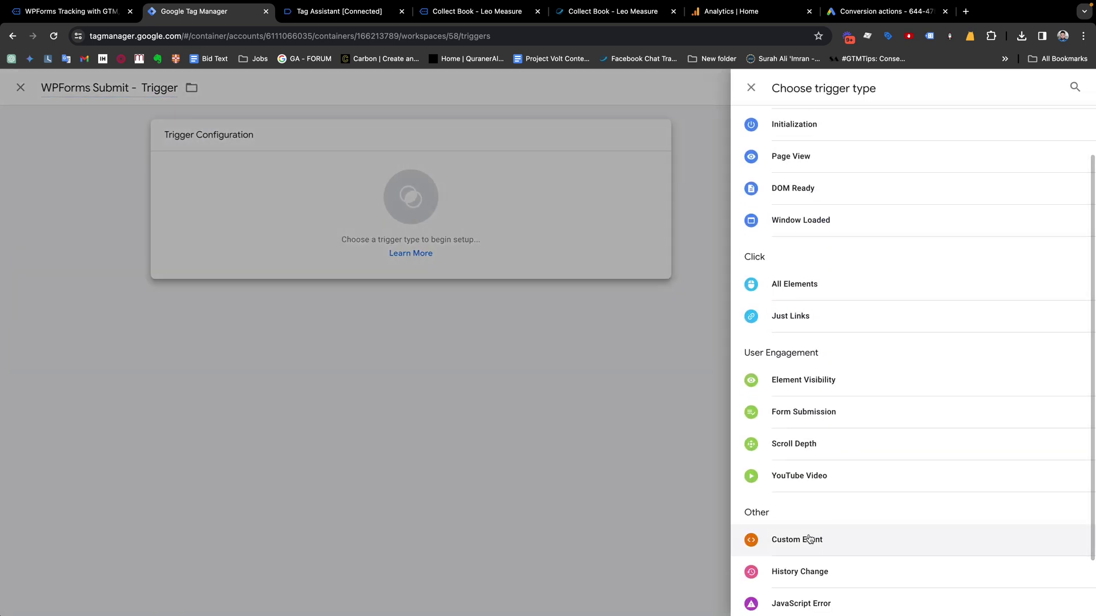
pyautogui.click(804, 539)
pyautogui.click(485, 249)
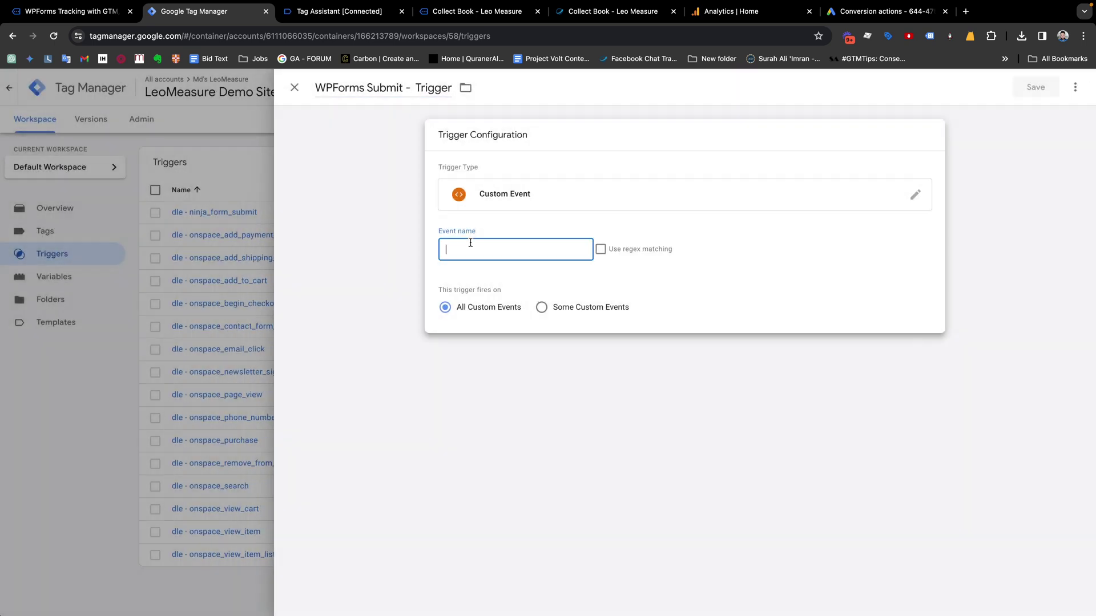
pyautogui.press('super+v')
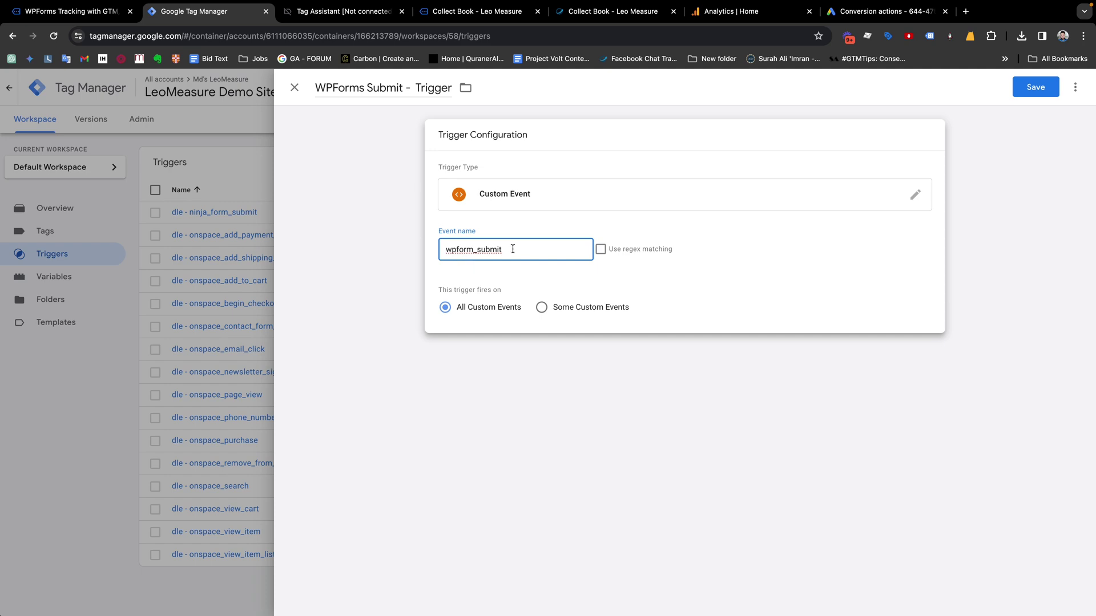
pyautogui.click(343, 12)
pyautogui.click(220, 14)
pyautogui.click(542, 310)
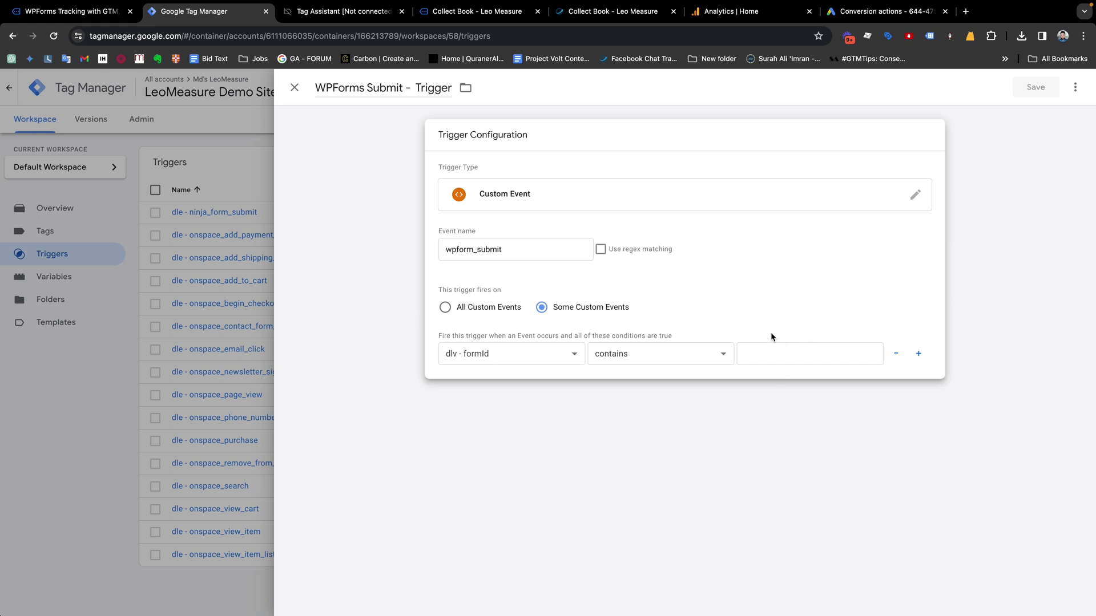
pyautogui.click(479, 310)
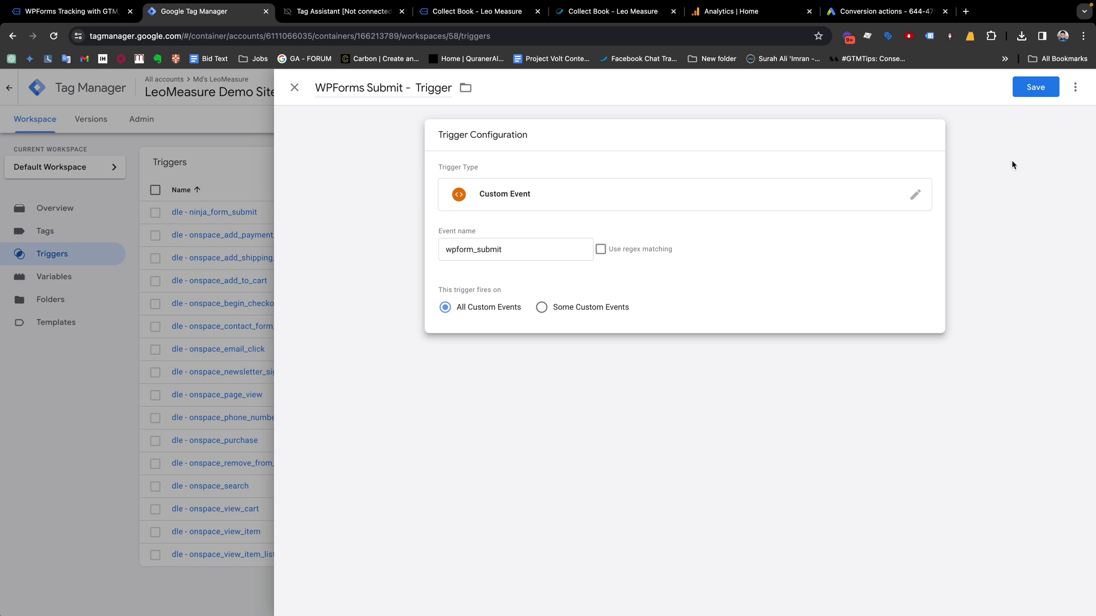
pyautogui.click(1023, 94)
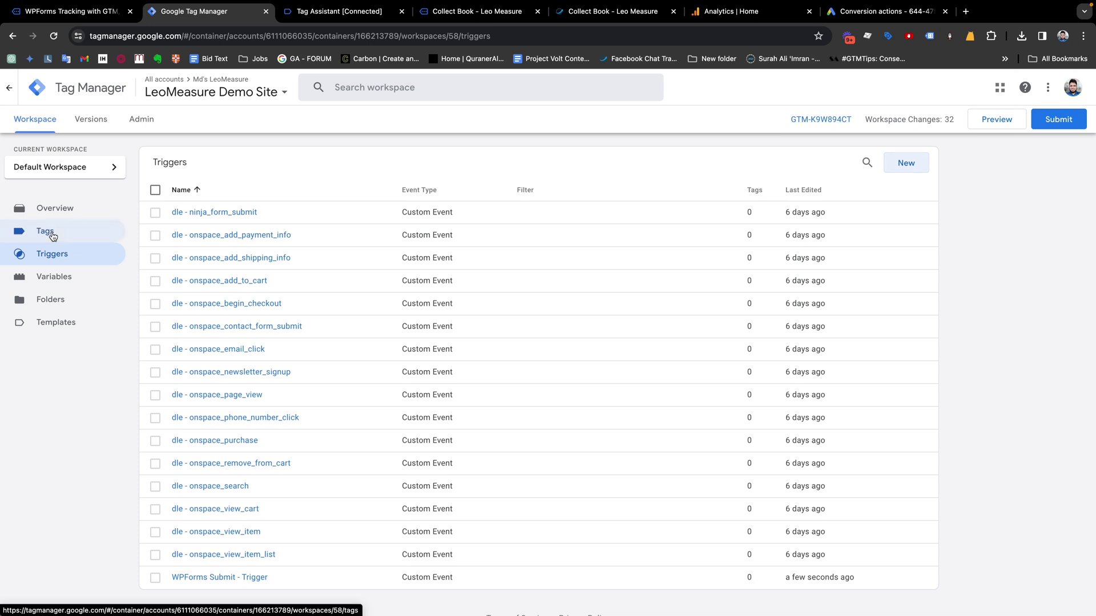
pyautogui.click(50, 234)
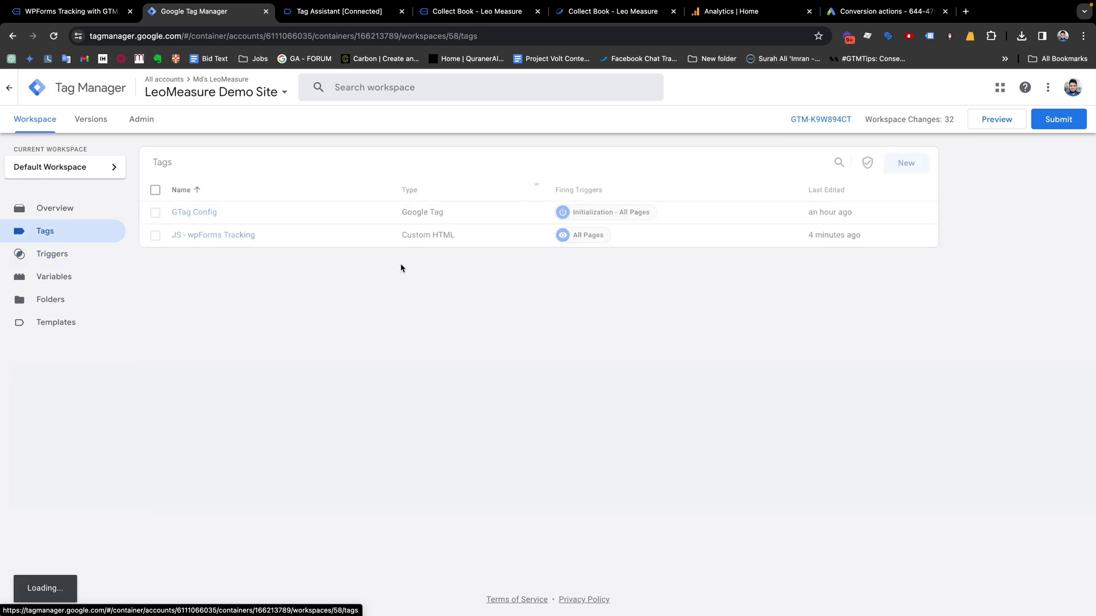
# Create a GA4 Event tag 'GA4 - Lead Form Submit' using {{GA4 Measurement ID}}
pyautogui.click(904, 169)
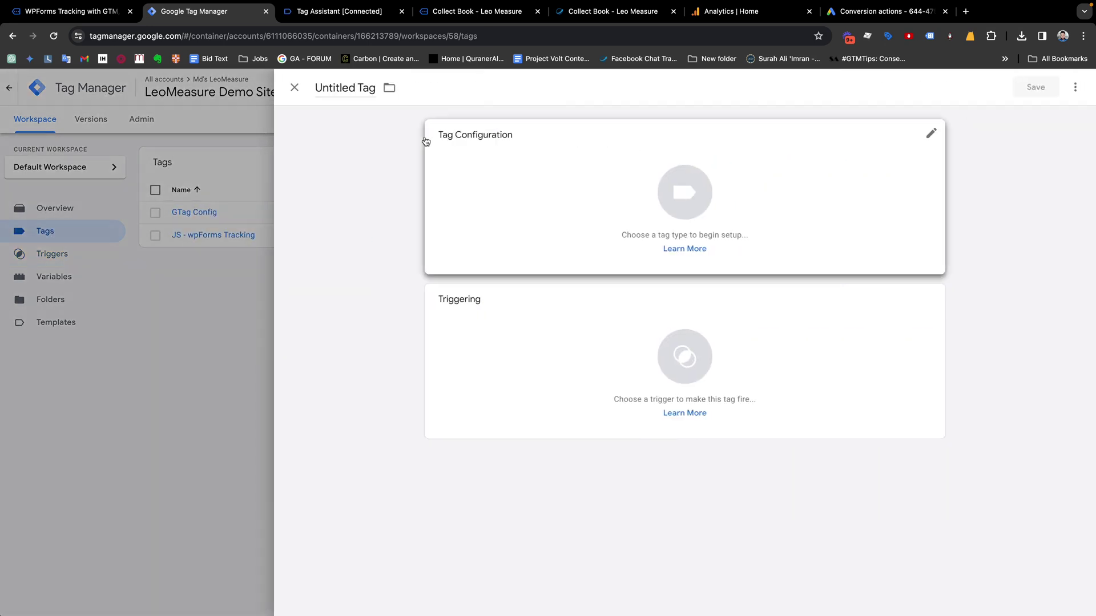
pyautogui.click(338, 85)
pyautogui.write('GA4 ')
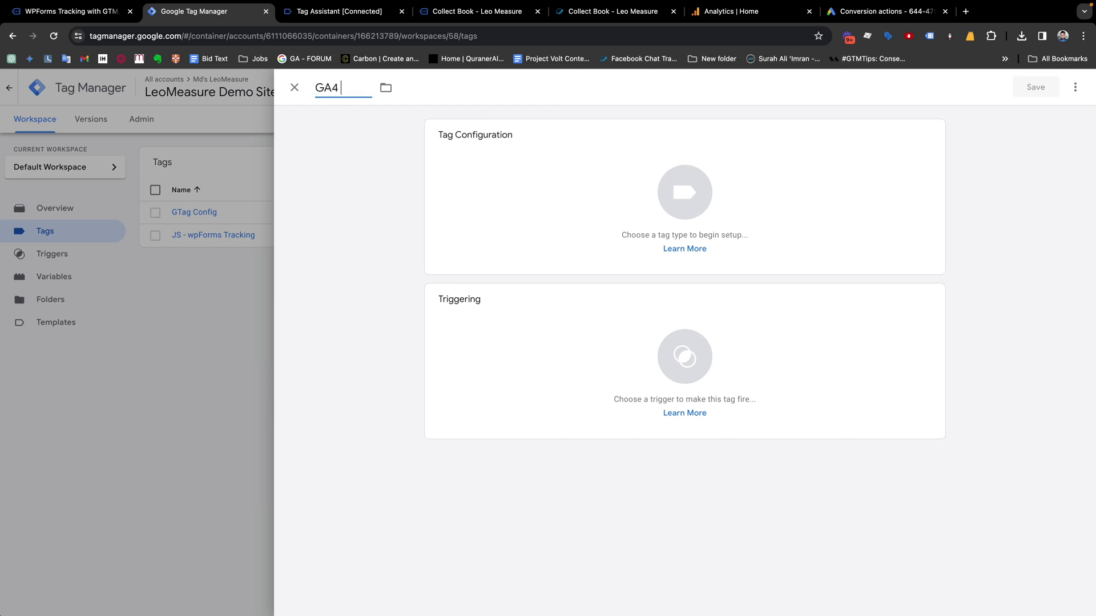
pyautogui.write('- Lead Form Submit')
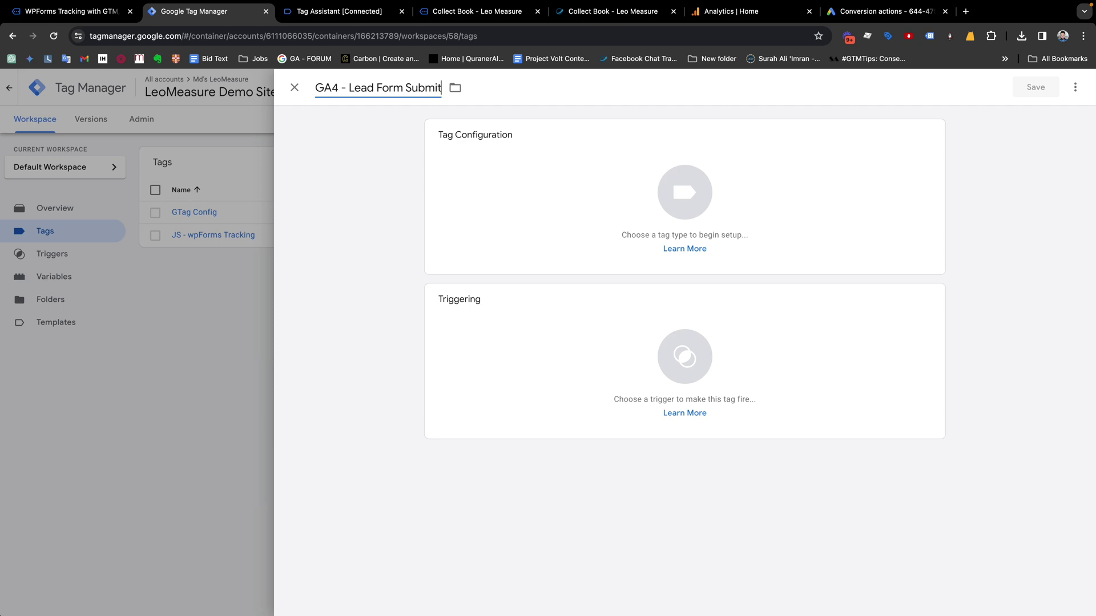
pyautogui.click(682, 202)
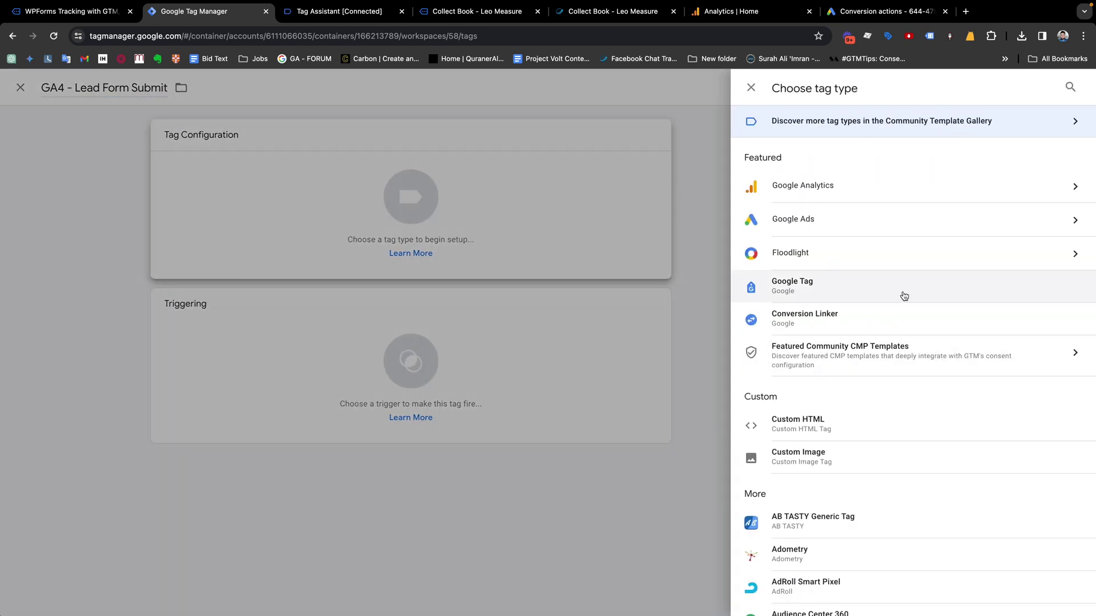
pyautogui.click(821, 185)
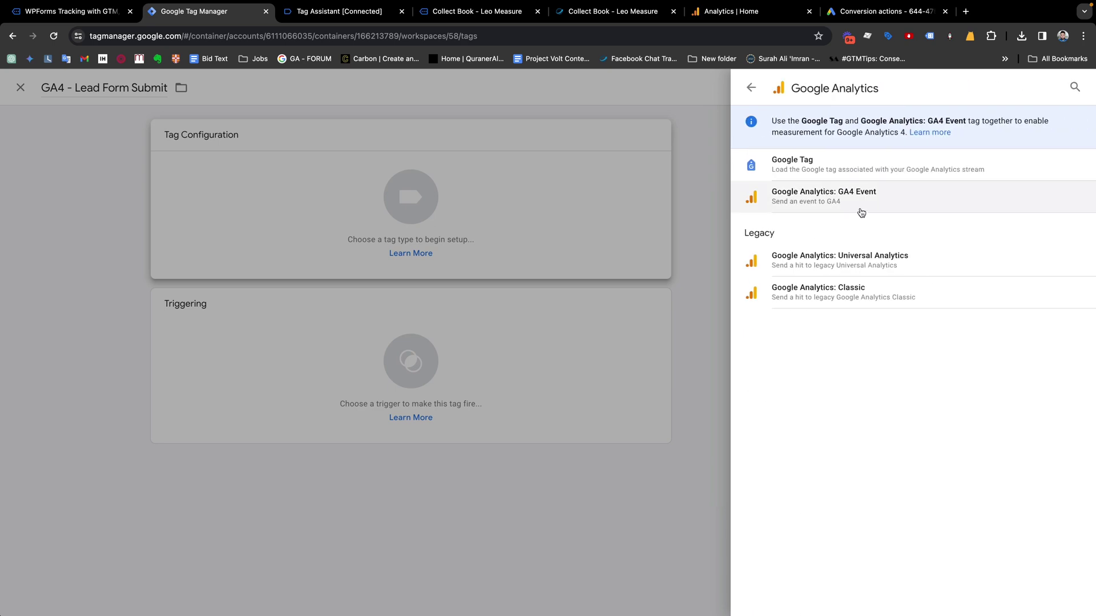
pyautogui.click(878, 197)
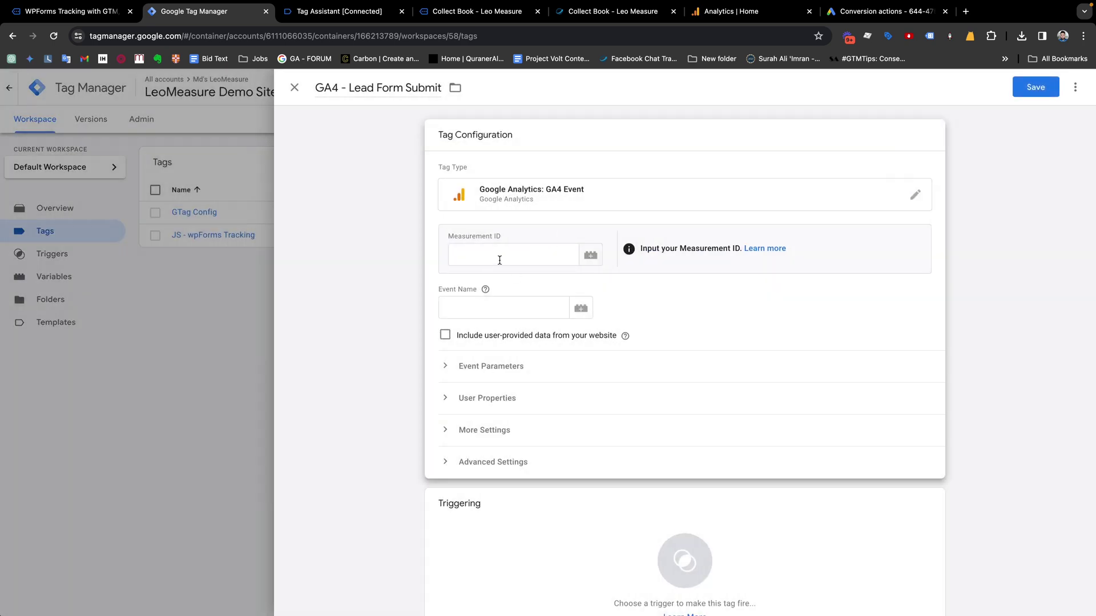
pyautogui.click(590, 257)
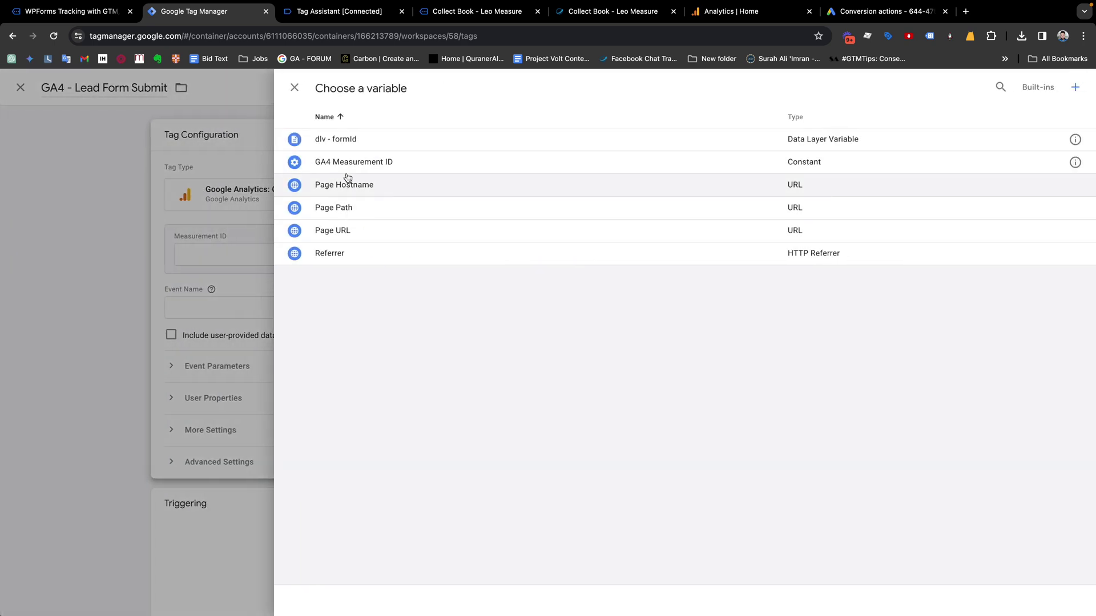
pyautogui.click(378, 170)
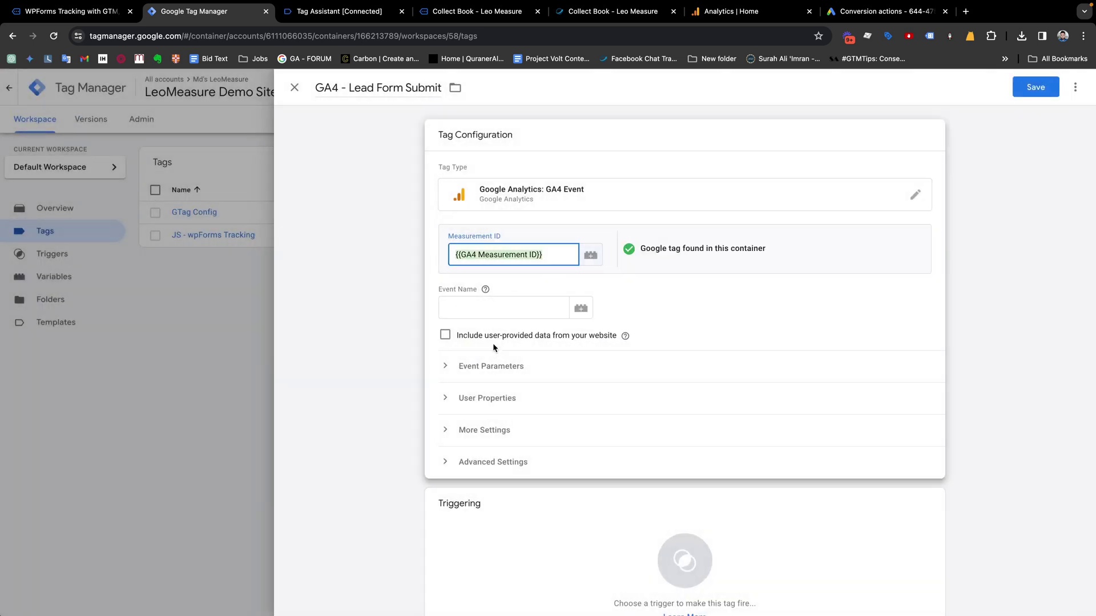
# Set the tag's event name to lead_form_submit
pyautogui.click(474, 315)
pyautogui.click(485, 289)
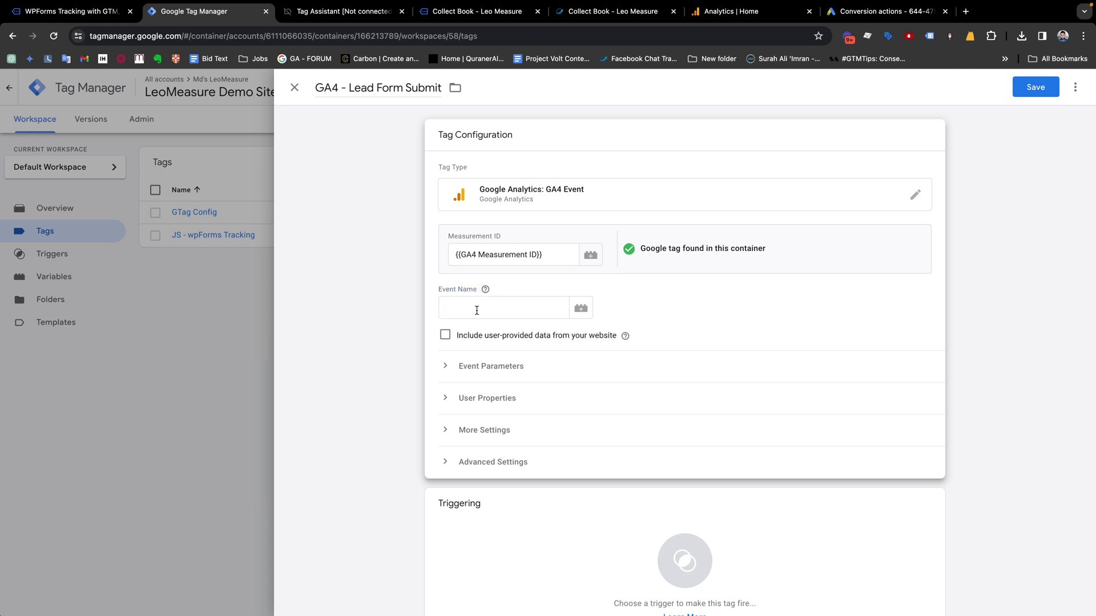
pyautogui.click(476, 310)
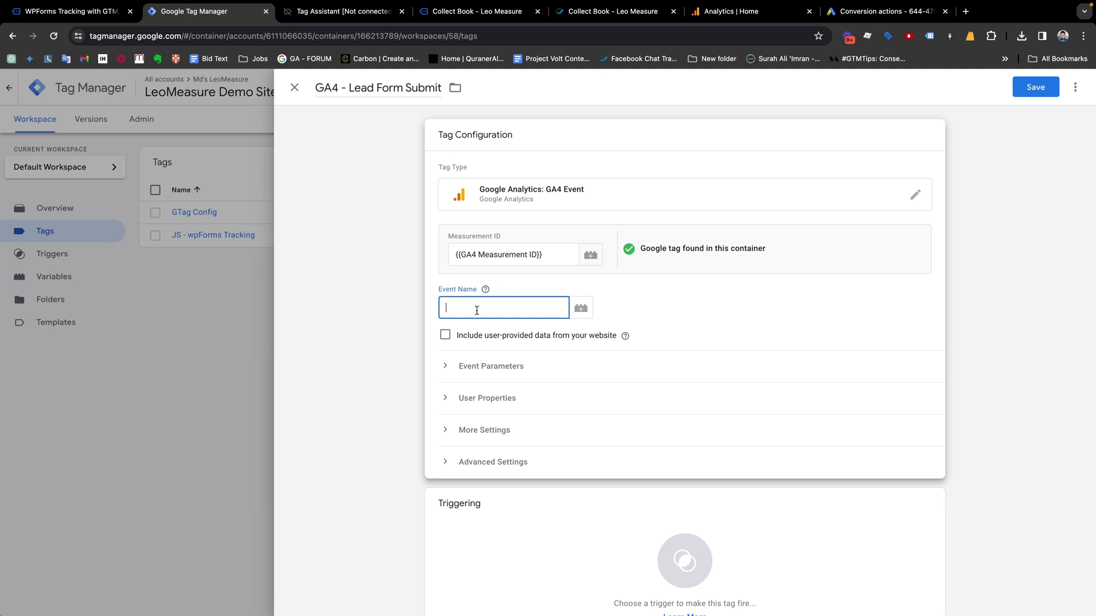
pyautogui.write('leads')
pyautogui.hotkey('ctrl', 'a')
pyautogui.press('BackSpace')
pyautogui.write('lead_form_submit')
# Add an event parameter form_id with the value {{dlv - formId}}
pyautogui.scroll(-1, 596, 474)
pyautogui.click(483, 350)
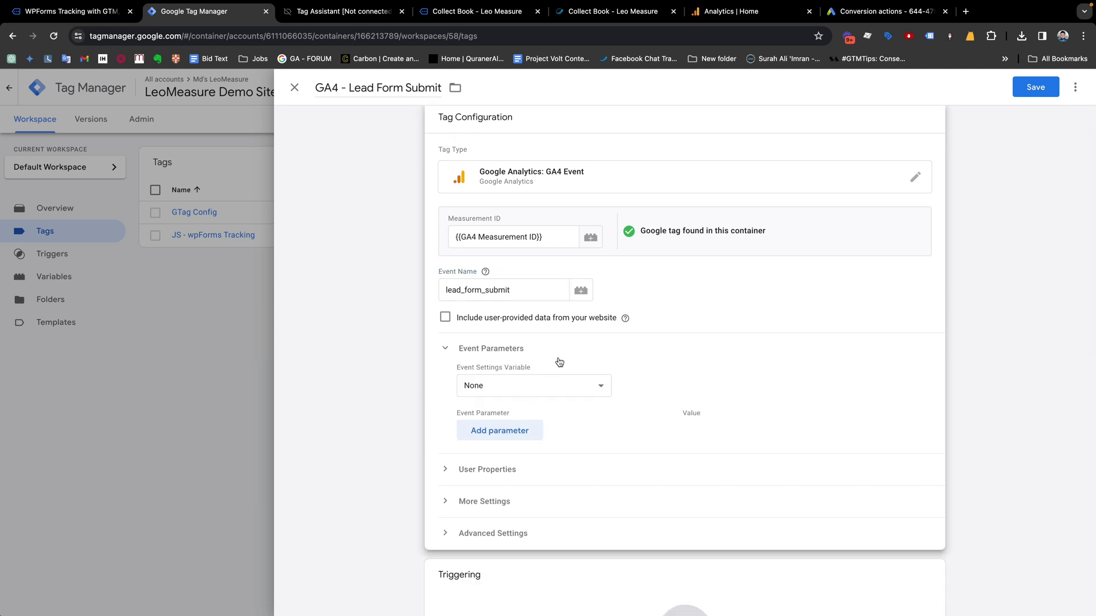
pyautogui.click(511, 442)
pyautogui.write('form_id')
pyautogui.press('Tab')
pyautogui.click(702, 444)
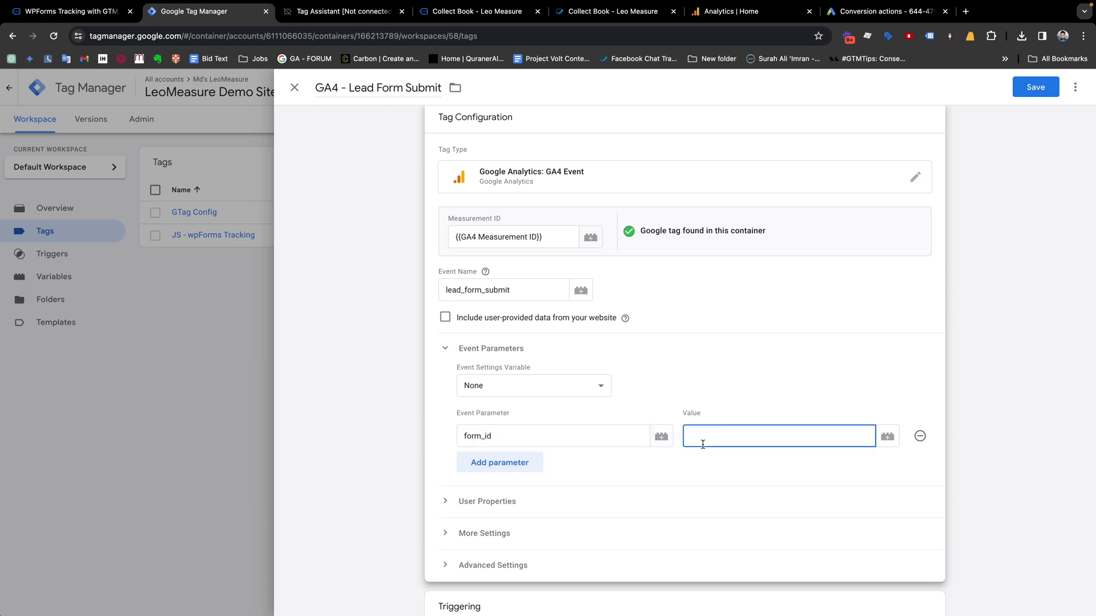
pyautogui.click(887, 436)
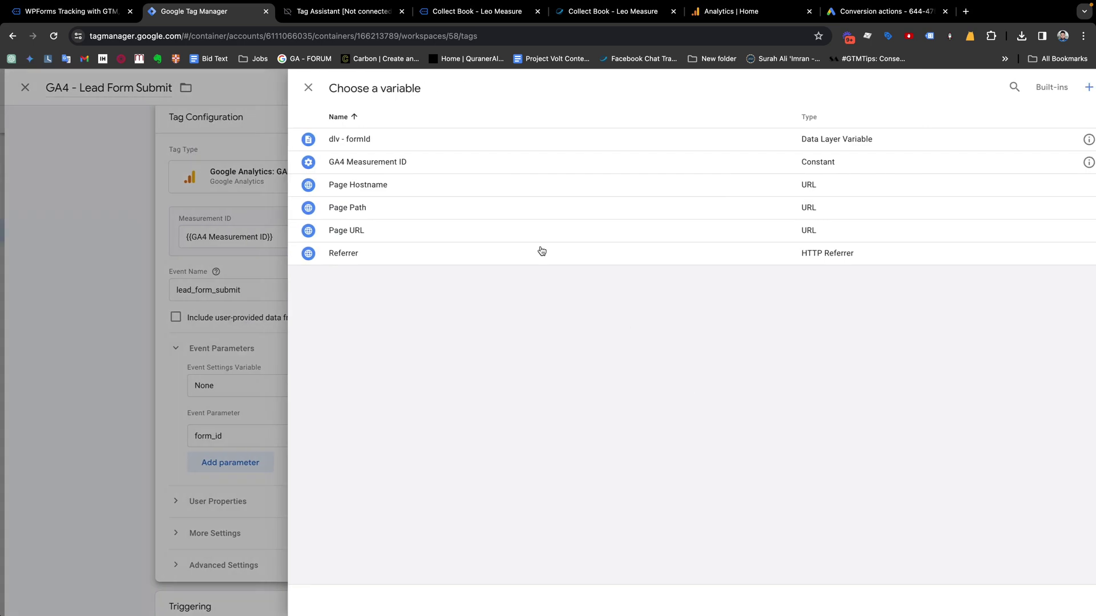
pyautogui.click(349, 140)
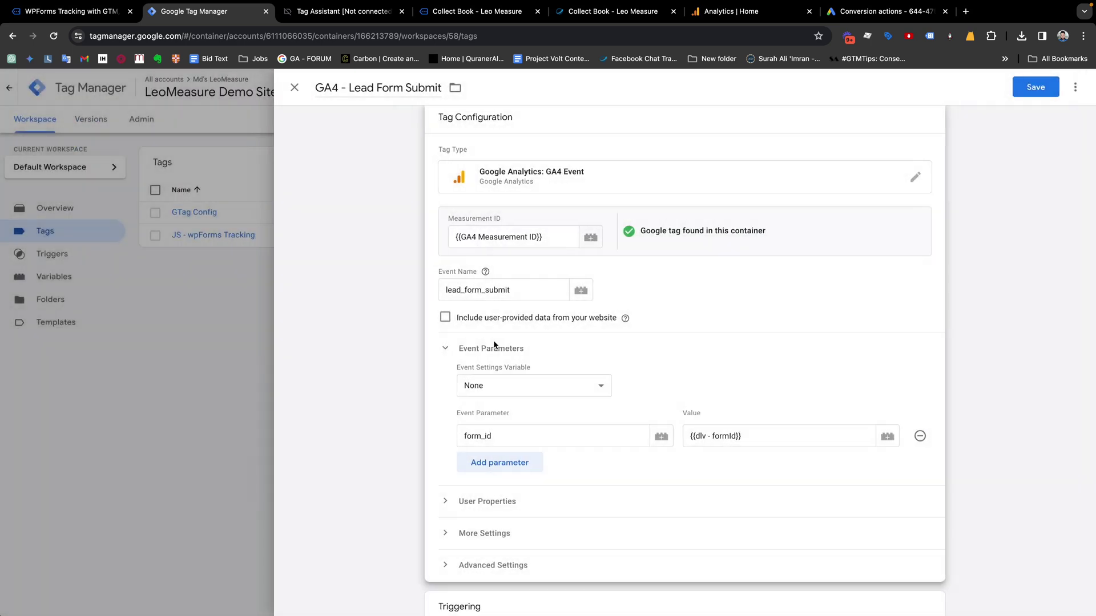
pyautogui.scroll(-3, 577, 473)
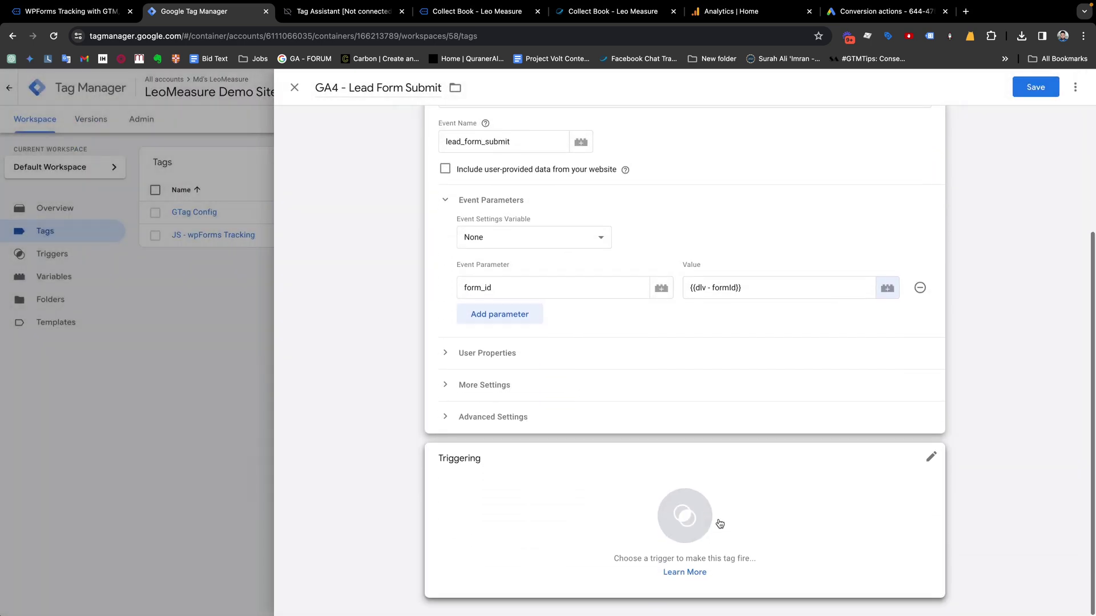
# Fire GA4 - Lead Form Submit on WPForms Submit - Trigger, save the tag, and start Preview
pyautogui.click(708, 521)
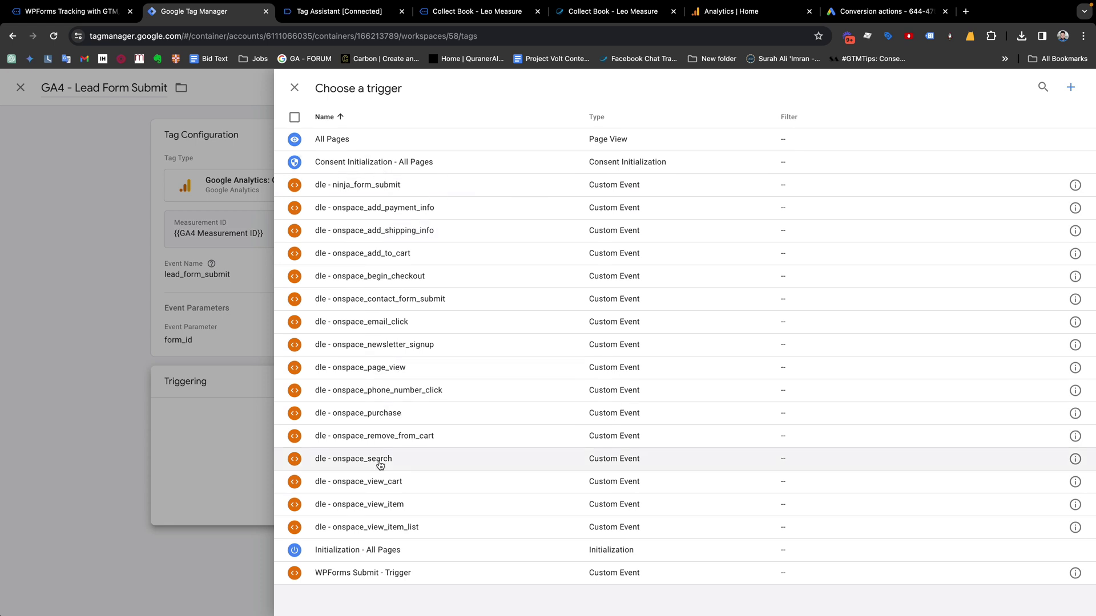
pyautogui.click(355, 575)
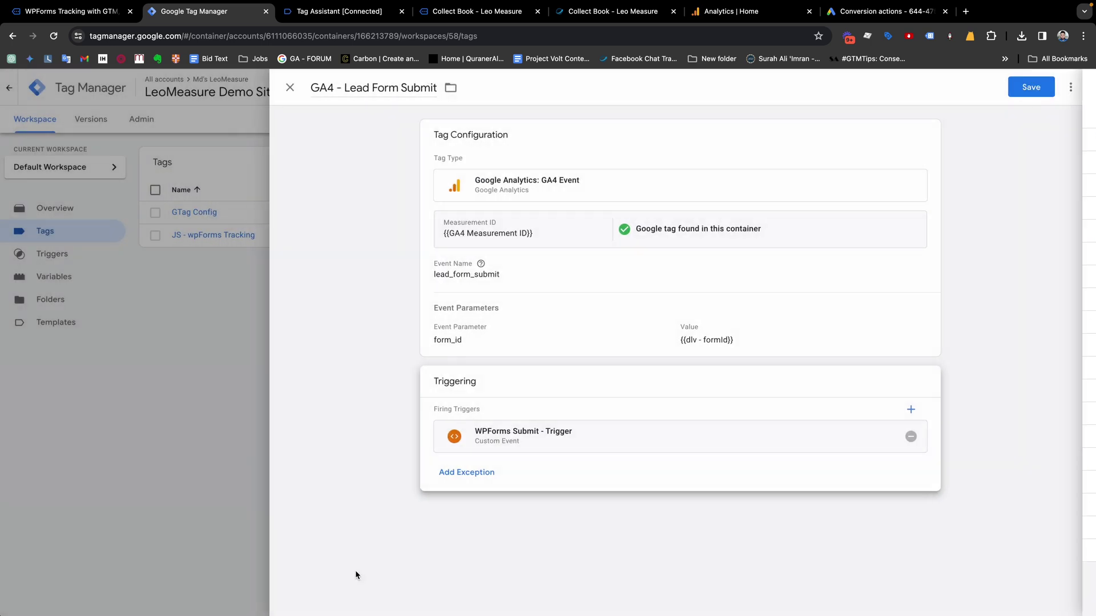
pyautogui.click(1035, 87)
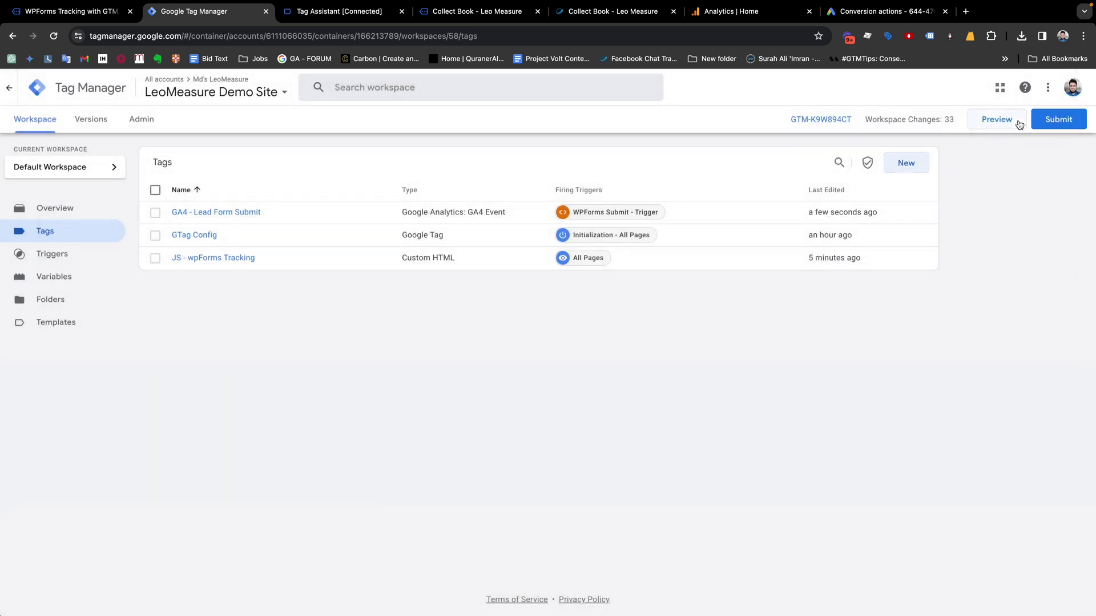
pyautogui.click(989, 124)
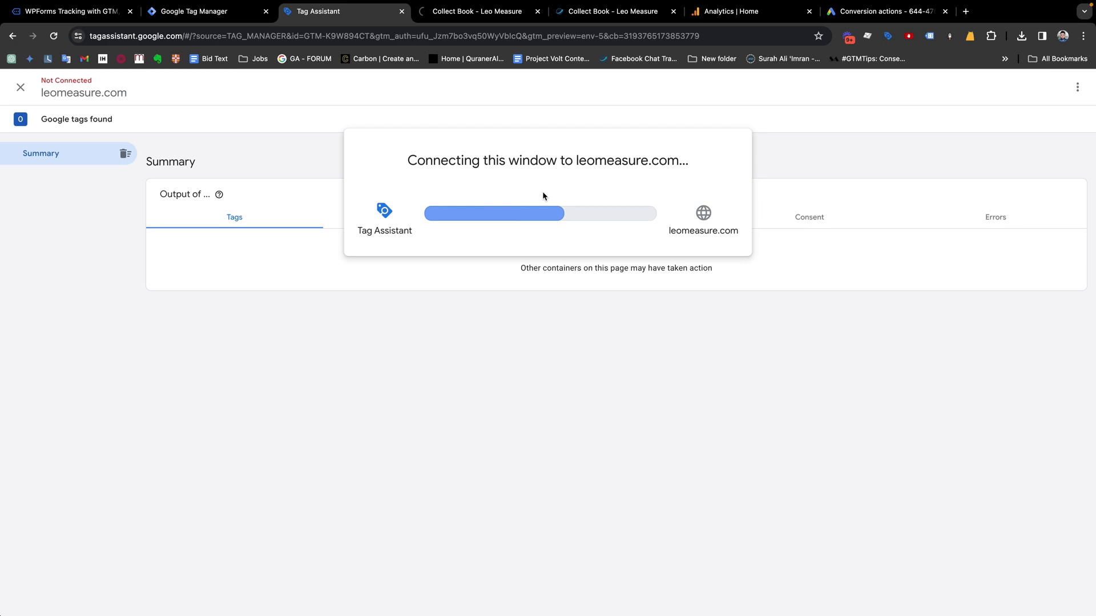
# On the Collect Book form, fill in a test first name, last name, email and phone
pyautogui.moveTo(755, 13); pyautogui.dragTo(620, 12)
pyautogui.click(454, 14)
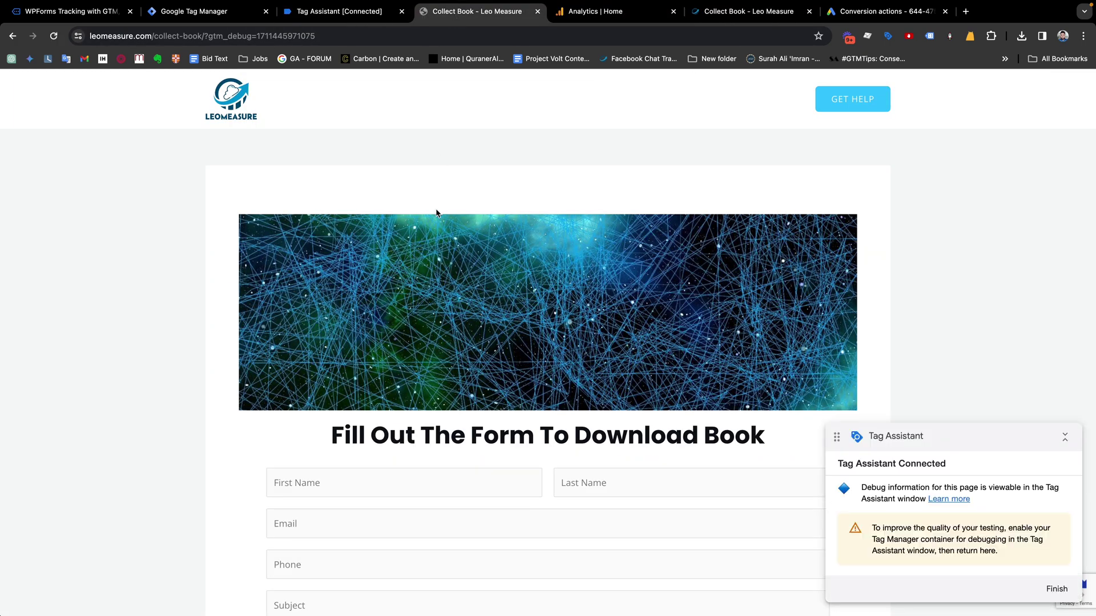
pyautogui.scroll(-5, 436, 208)
pyautogui.scroll(4, 400, 234)
pyautogui.scroll(-3, 400, 234)
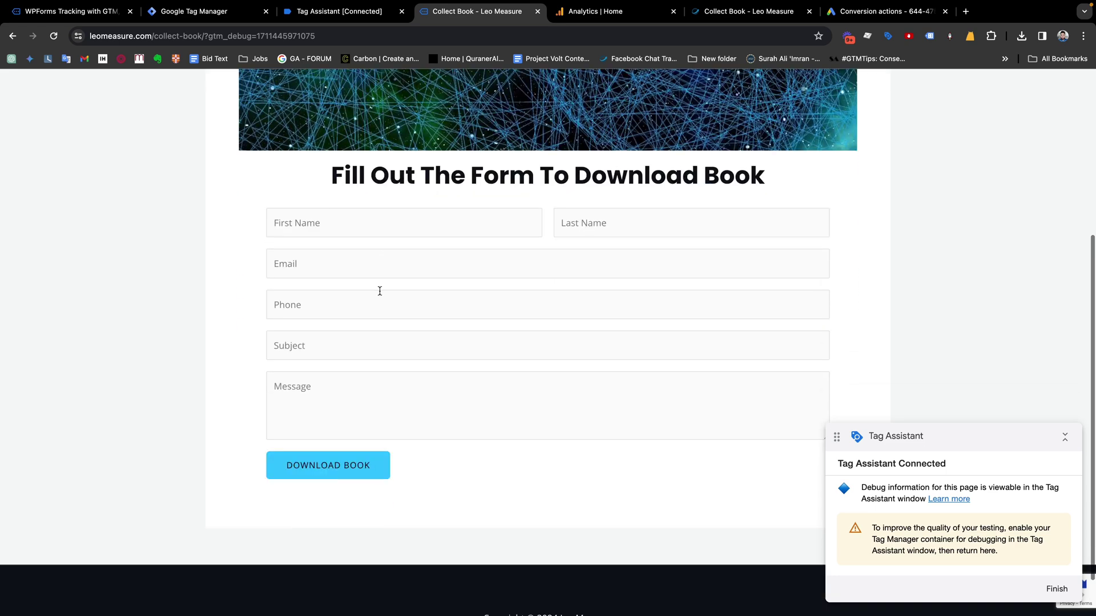
pyautogui.click(313, 224)
pyautogui.press('Tab')
pyautogui.press('Tab')
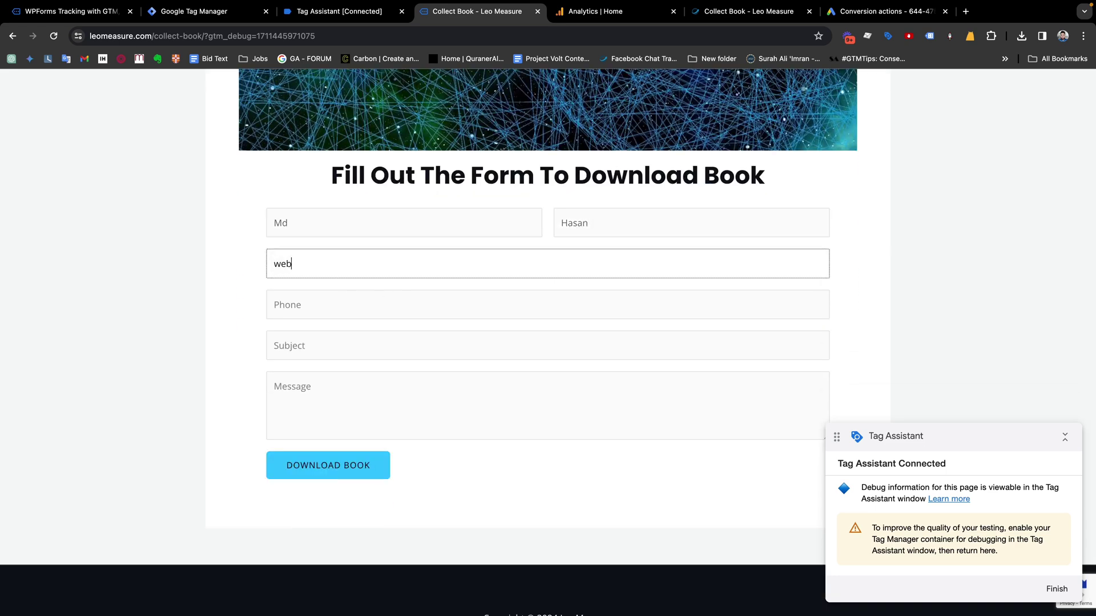
pyautogui.press('Tab')
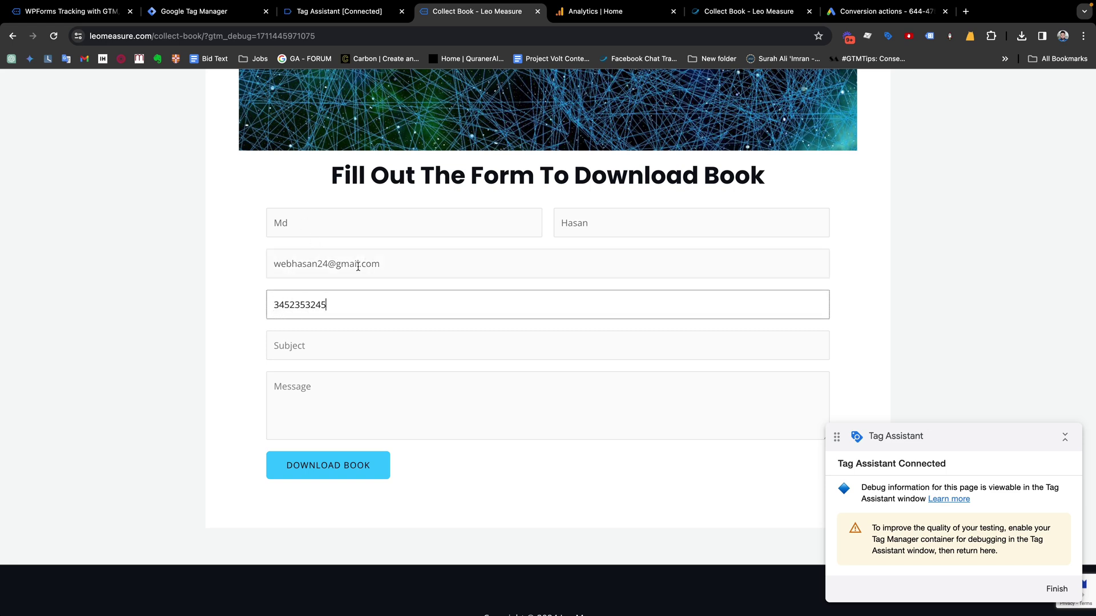
# Enter subject 'test' and message 'tstst', submit via Download Book, and return to Tag Assistant
pyautogui.click(318, 350)
pyautogui.write('tewte')
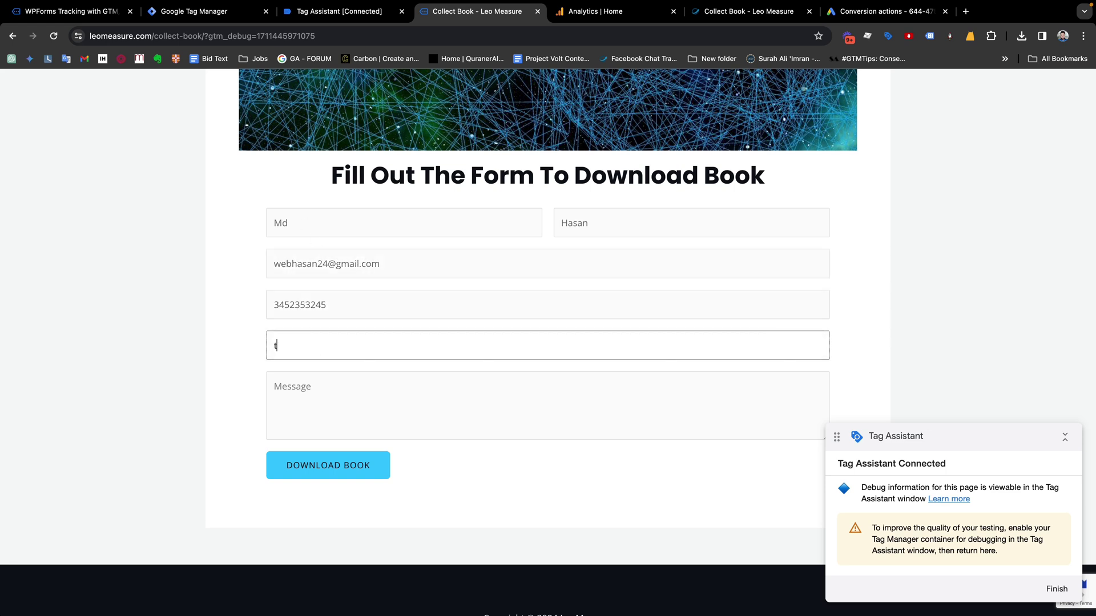
pyautogui.press('BackSpace')
pyautogui.press('BackSpace')
pyautogui.write('est')
pyautogui.press('Tab')
pyautogui.write('tstst')
pyautogui.click(359, 465)
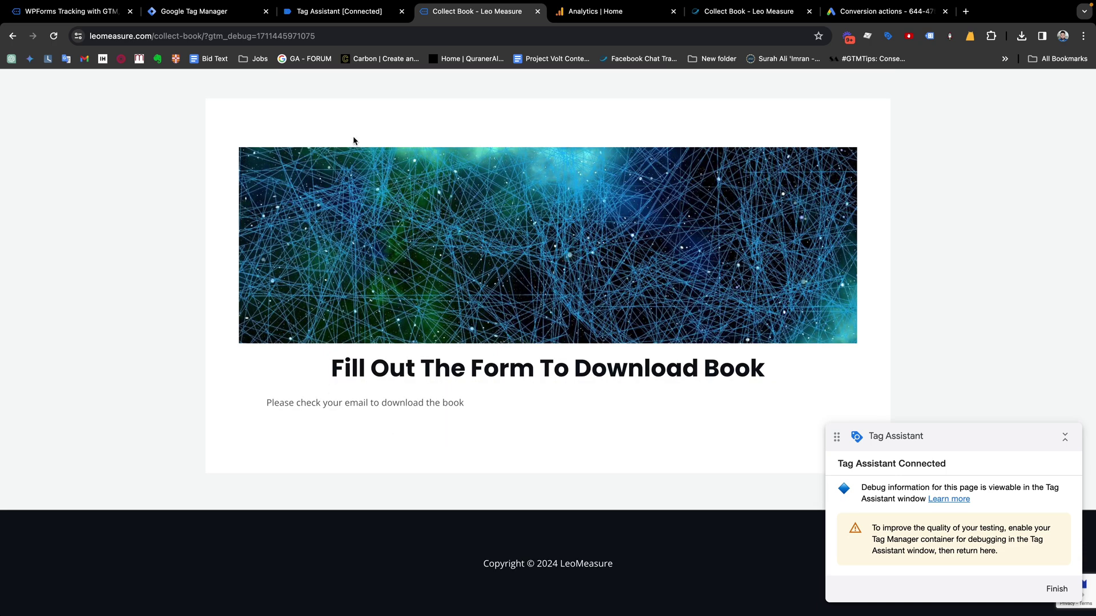
pyautogui.click(339, 11)
# Check GA4 - Lead Form Submit fired on wpform_submit, then go to the Analytics Admin page
pyautogui.click(547, 286)
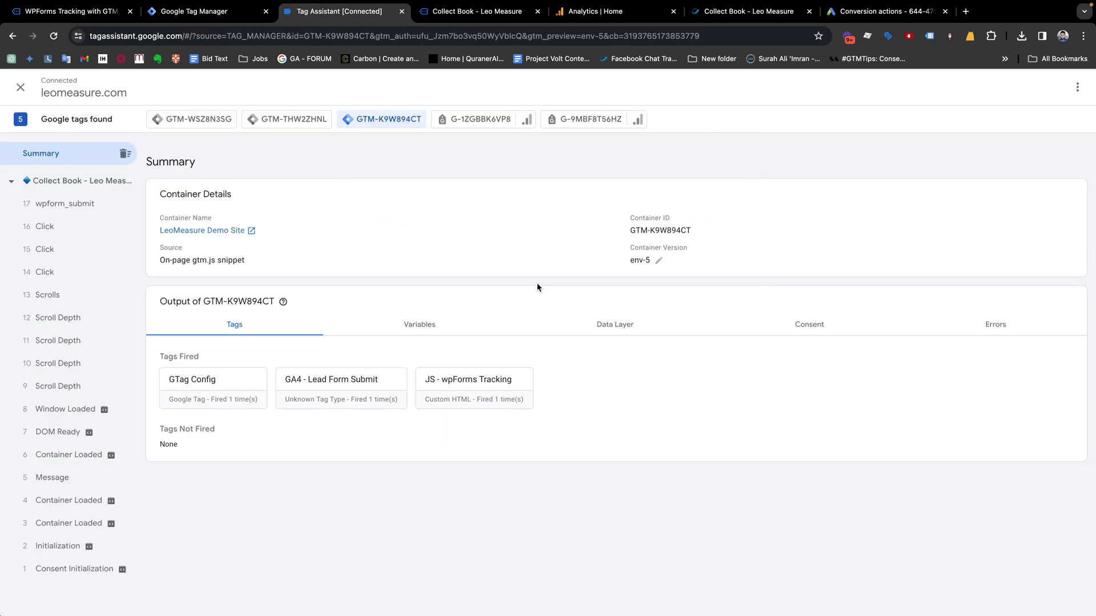
pyautogui.click(70, 204)
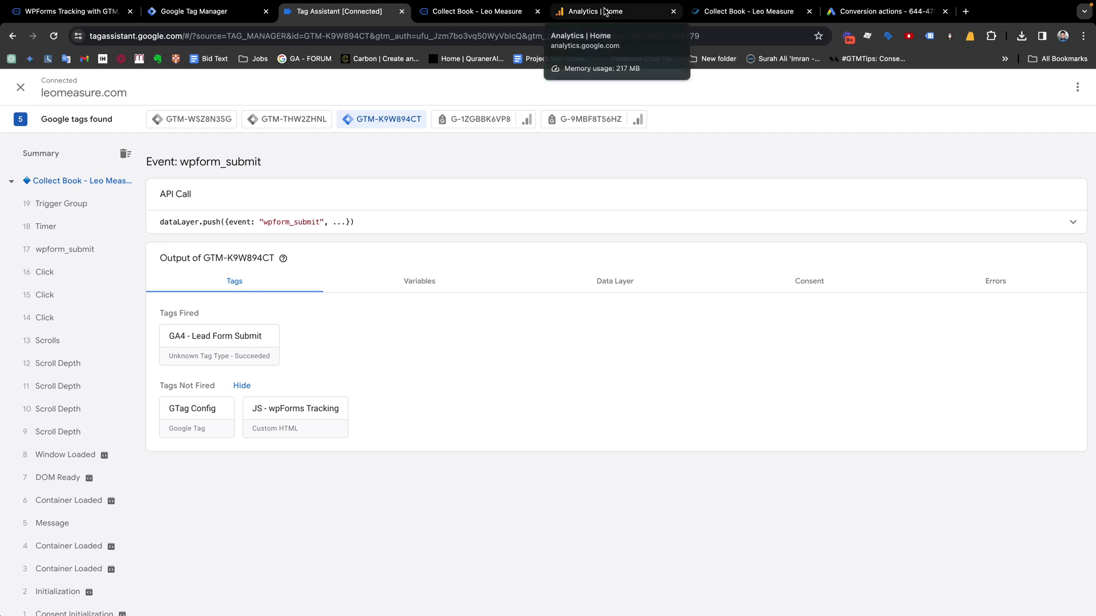
pyautogui.click(605, 12)
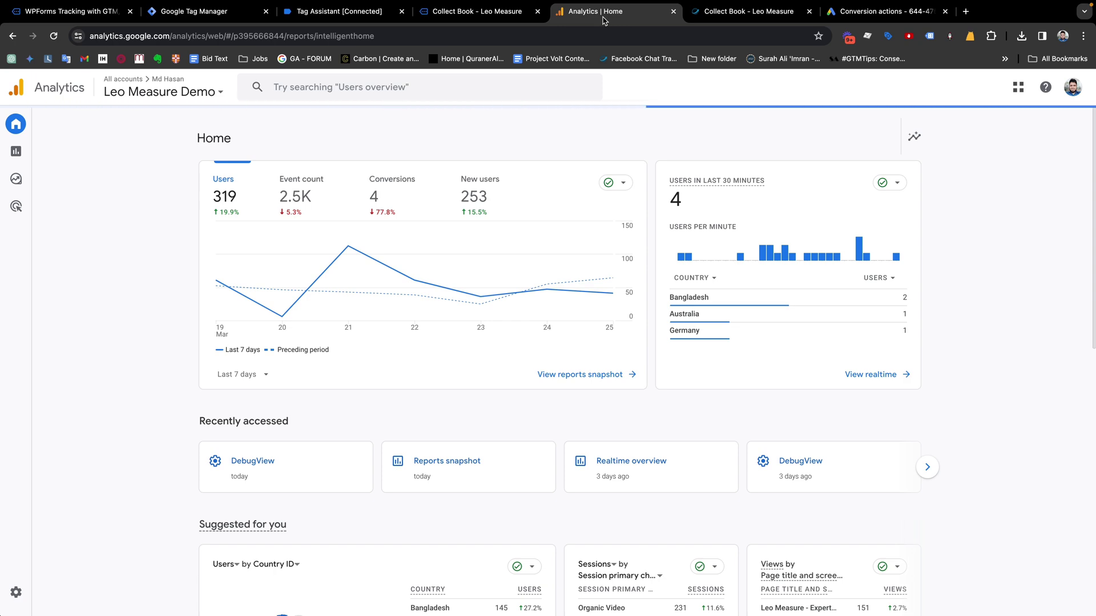
pyautogui.click(28, 603)
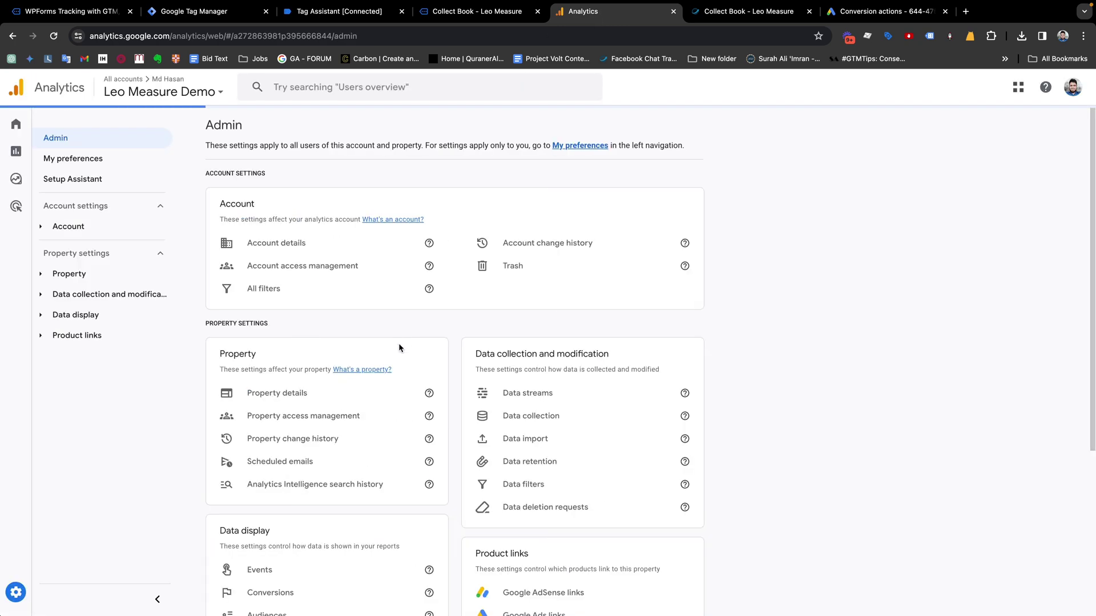
# In DebugView, open the lead_form_submit event and expand form_id to show value 9
pyautogui.scroll(-3, 399, 345)
pyautogui.click(274, 492)
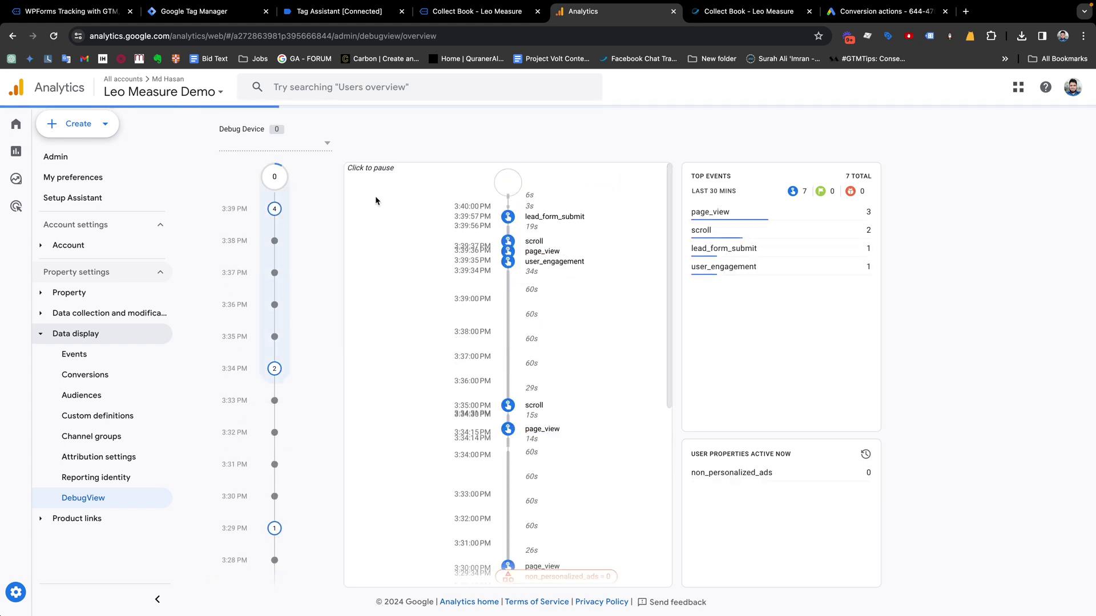
pyautogui.click(548, 263)
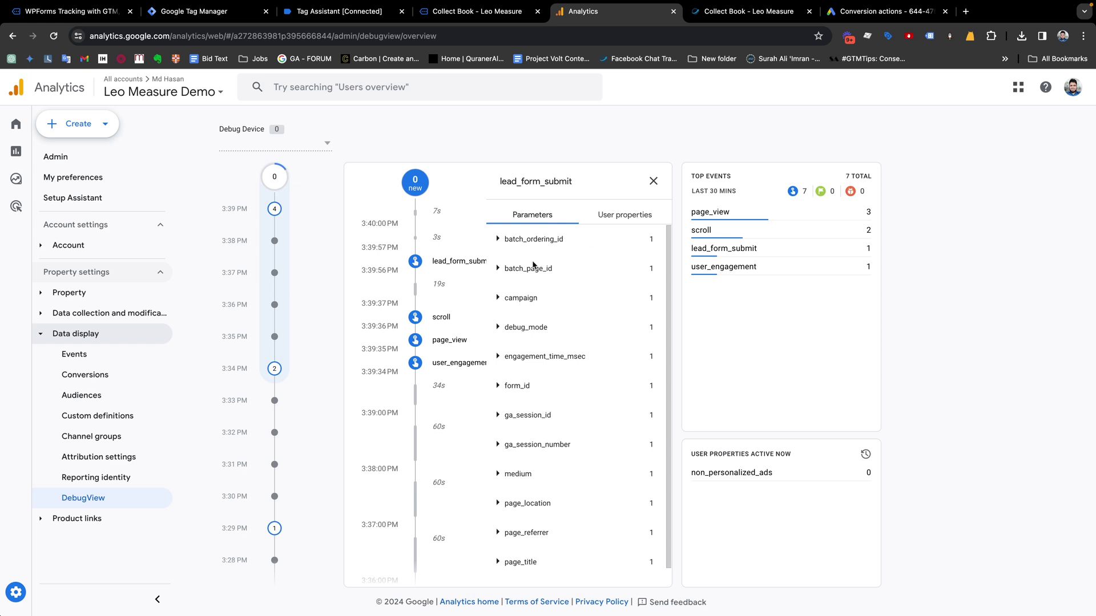
pyautogui.scroll(-1, 536, 320)
pyautogui.click(517, 366)
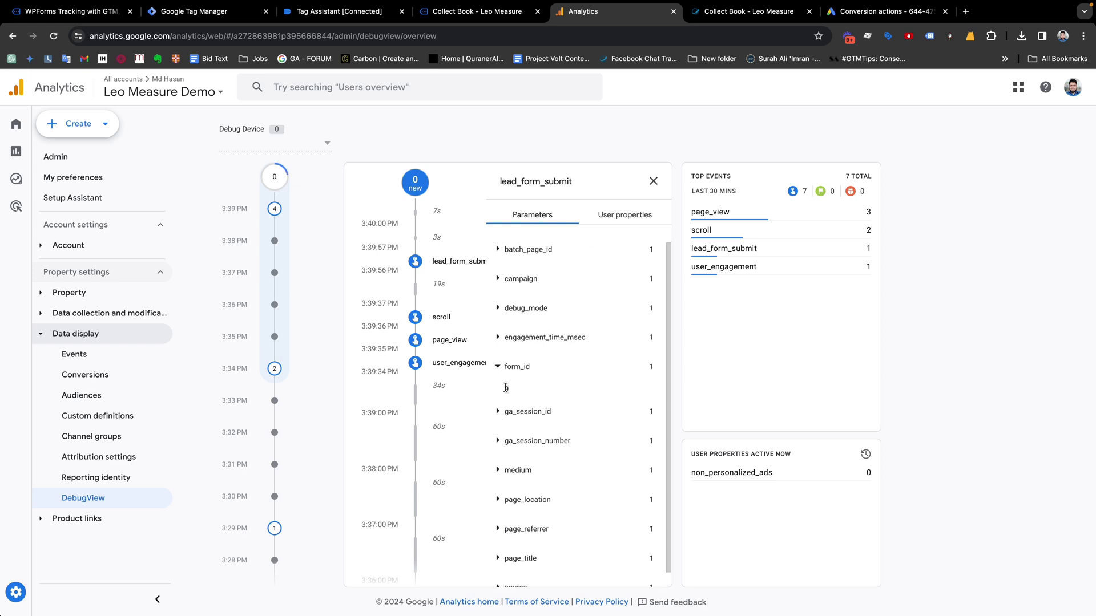
# Submit and publish the workspace as Version 57 without a description, then move to Google Ads conversions
pyautogui.click(205, 12)
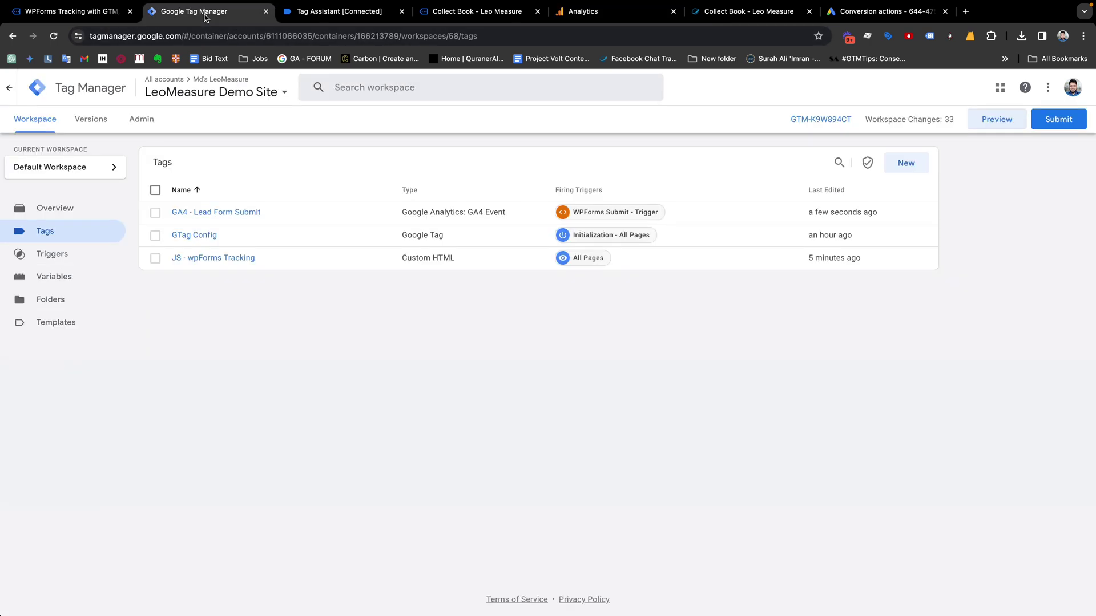
pyautogui.click(303, 12)
pyautogui.click(206, 12)
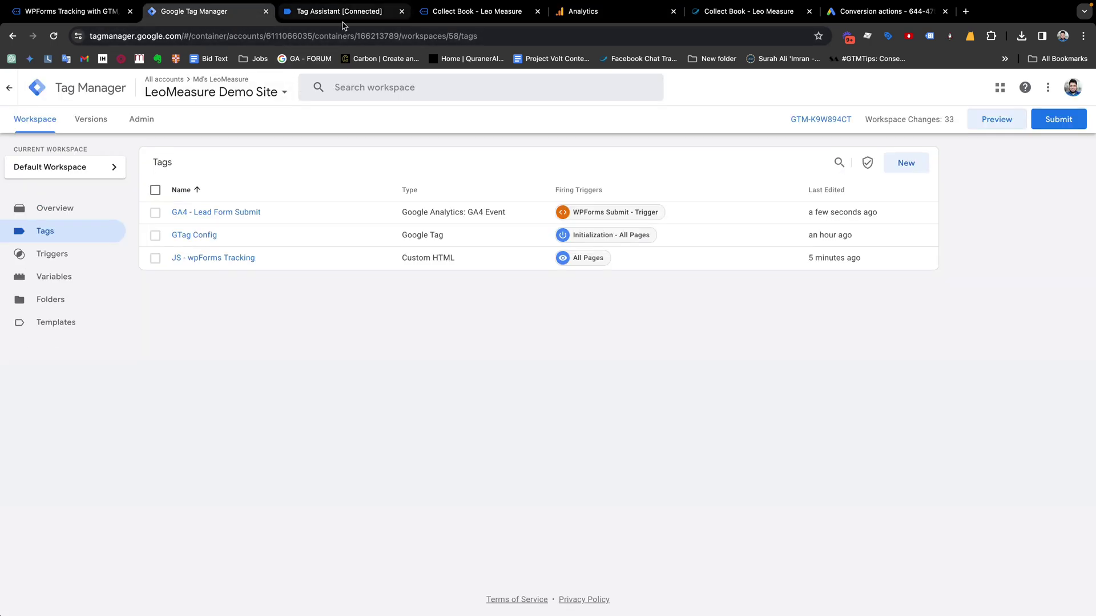
pyautogui.click(1057, 121)
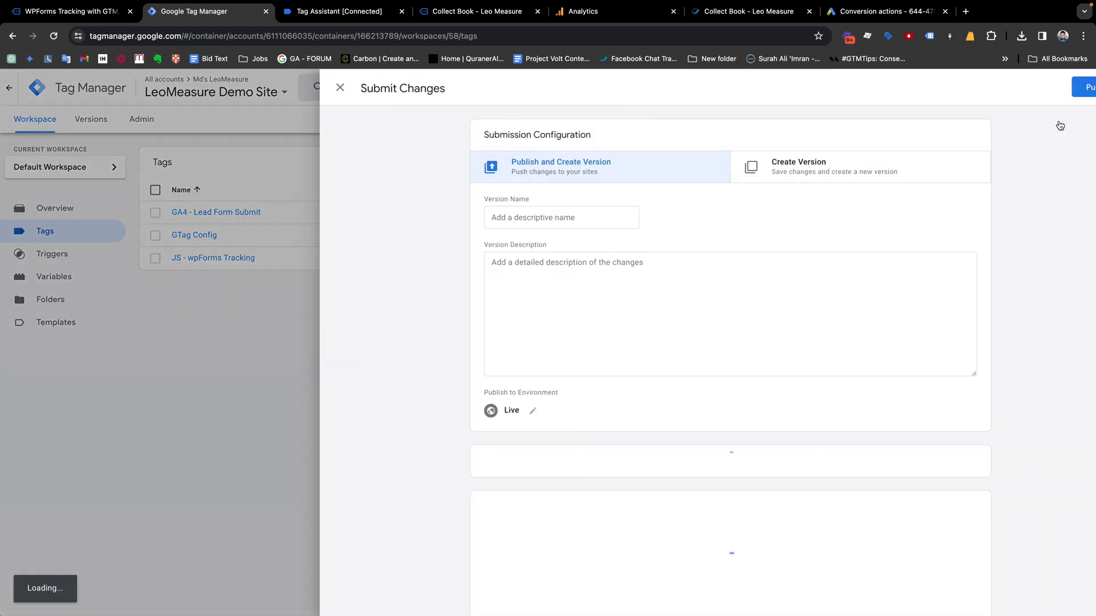
pyautogui.click(1048, 85)
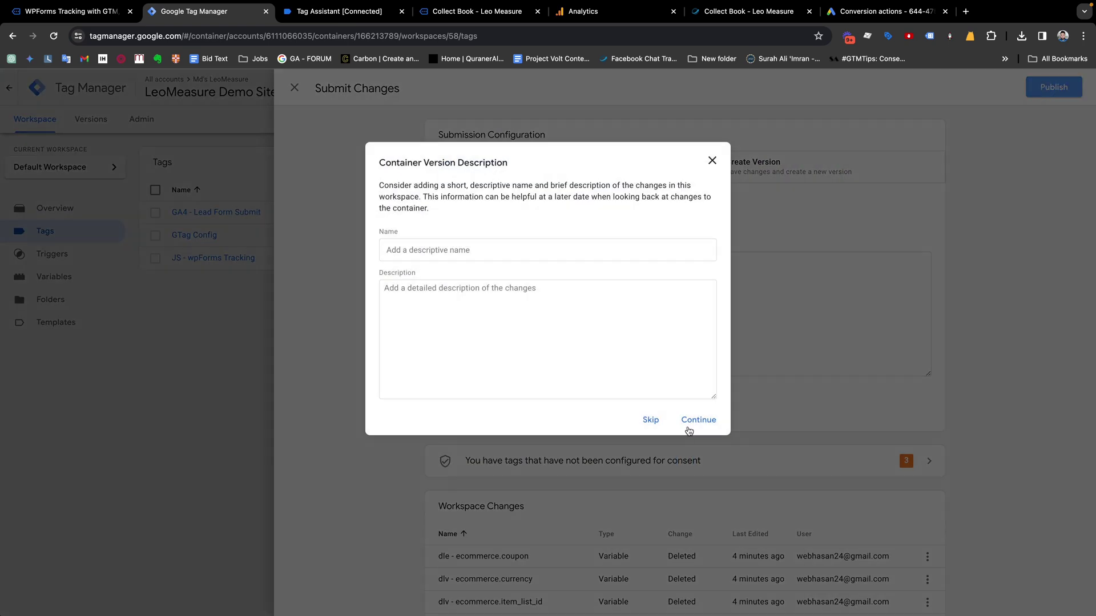
pyautogui.click(689, 425)
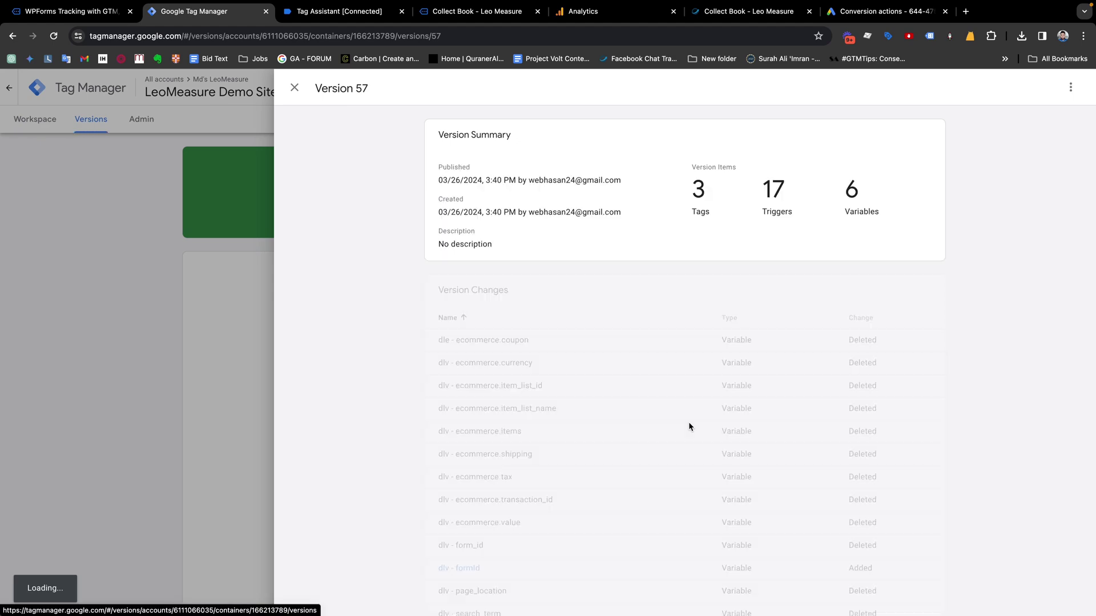
pyautogui.click(96, 228)
pyautogui.click(41, 121)
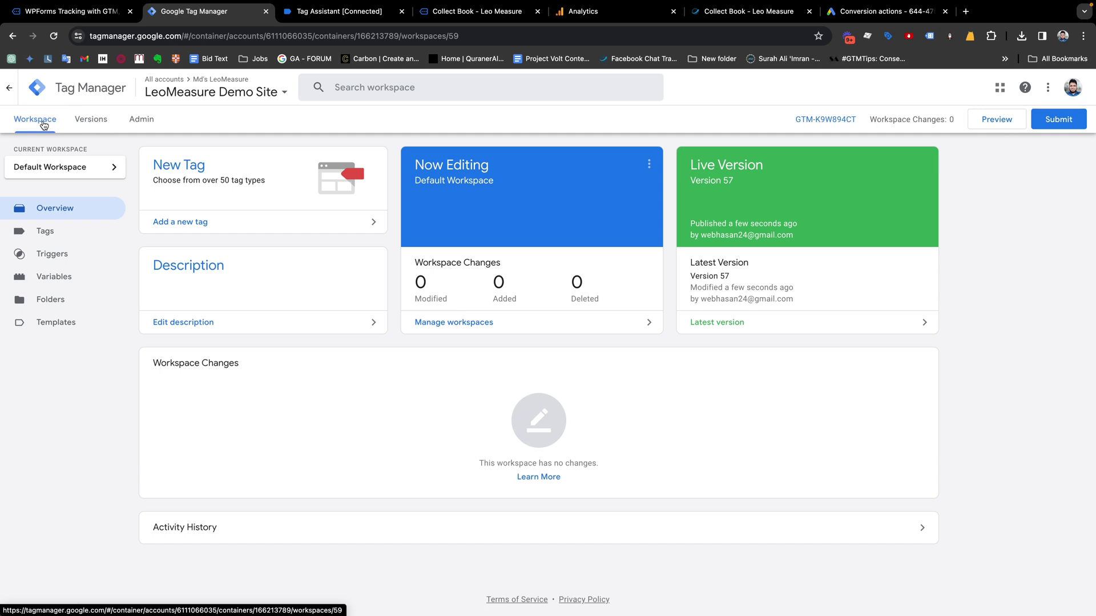
pyautogui.click(866, 16)
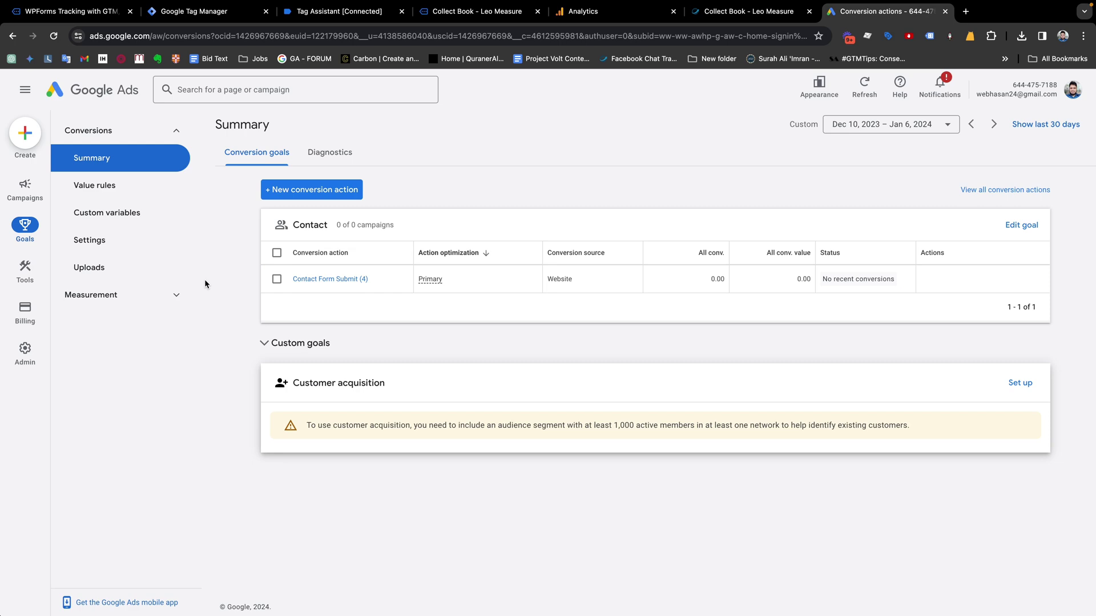
# Show the full data layer push of the wpform_submit event in Tag Assistant
pyautogui.click(357, 16)
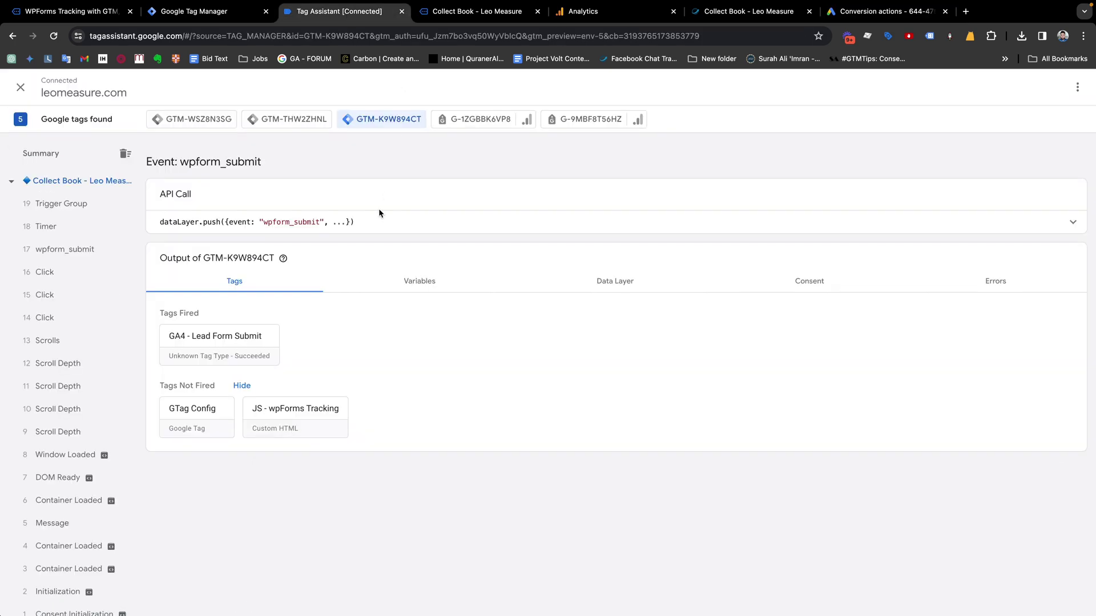
pyautogui.click(471, 14)
pyautogui.click(582, 11)
pyautogui.click(479, 13)
pyautogui.click(339, 11)
pyautogui.click(80, 249)
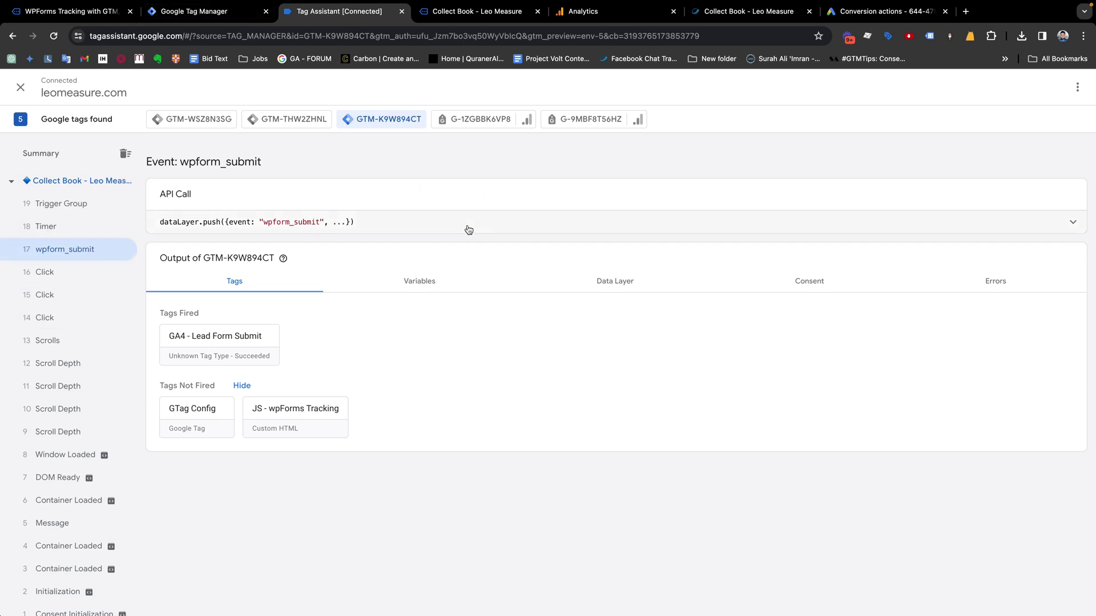
pyautogui.click(467, 225)
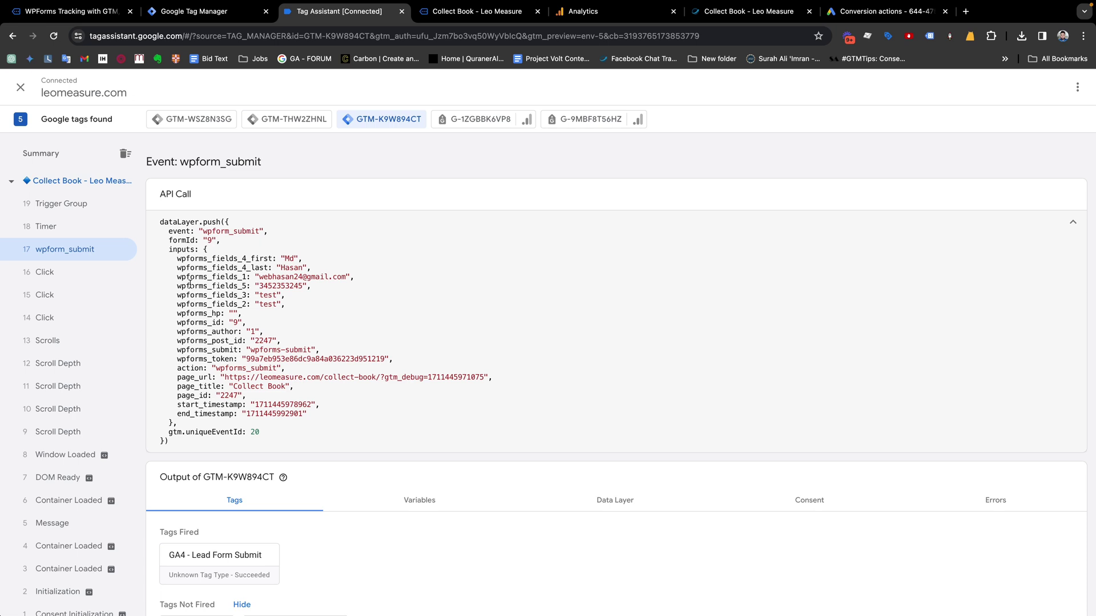
# Locate the email key wpforms_fields_1 and phone key wpforms_fields_5 in the push
pyautogui.moveTo(176, 279); pyautogui.dragTo(250, 276)
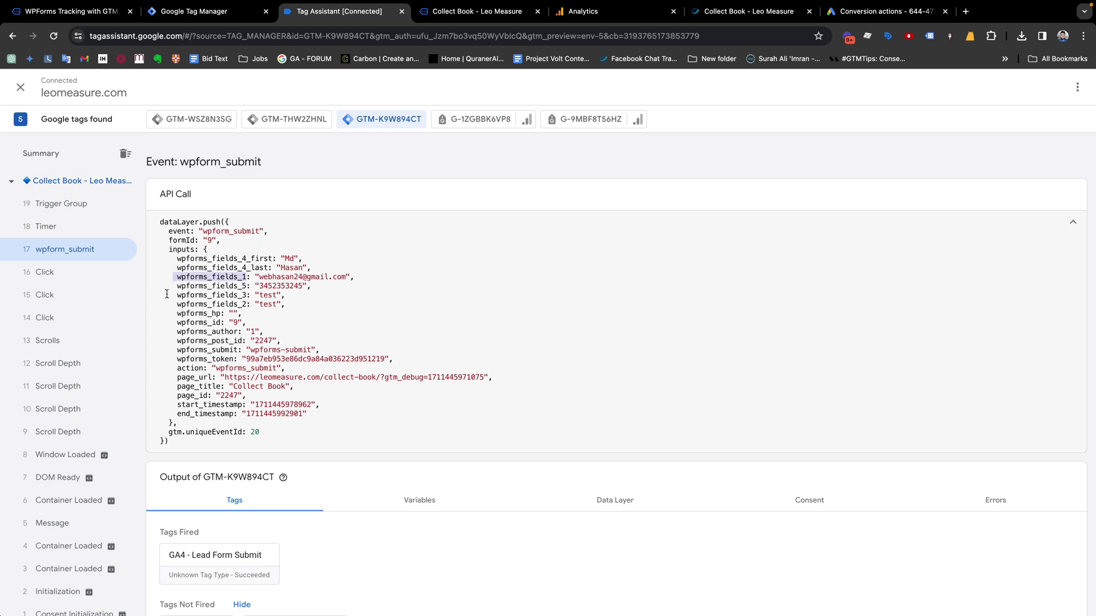
pyautogui.moveTo(178, 288); pyautogui.dragTo(238, 290)
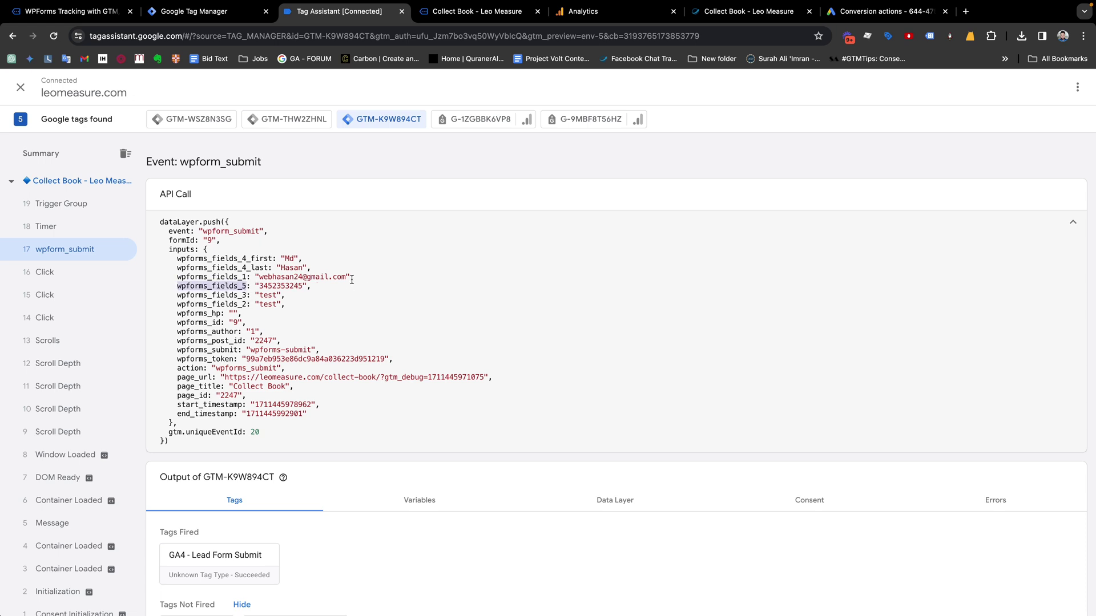
pyautogui.moveTo(351, 280); pyautogui.dragTo(254, 279)
pyautogui.moveTo(182, 287); pyautogui.dragTo(249, 283)
pyautogui.click(206, 279)
pyautogui.moveTo(175, 279); pyautogui.dragTo(188, 274)
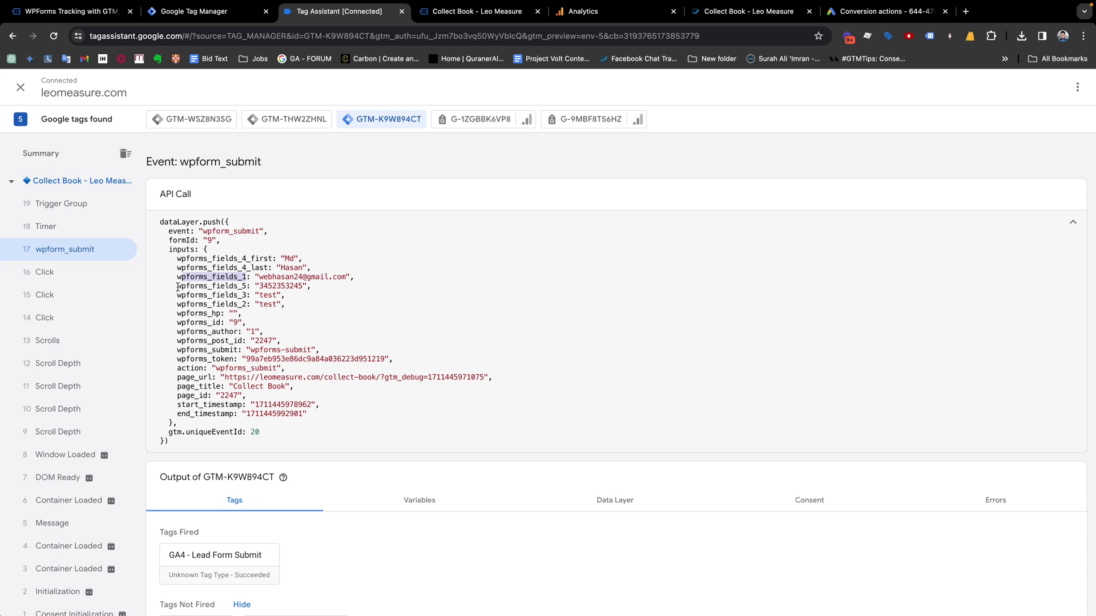
pyautogui.click(194, 11)
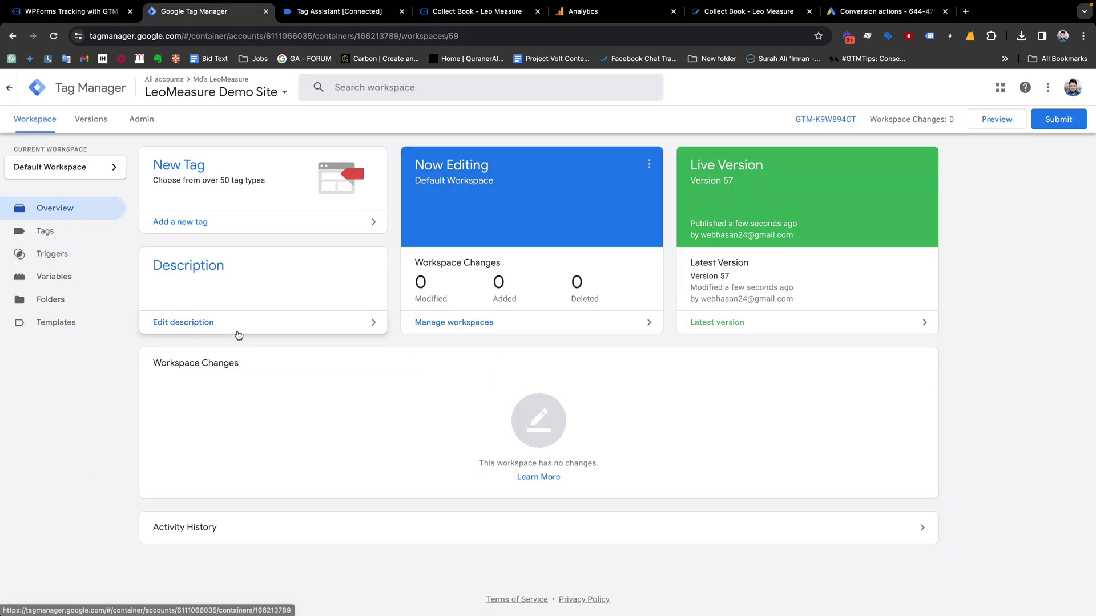
# Create a new Data Layer Variable named 'dlv - form email'
pyautogui.click(45, 279)
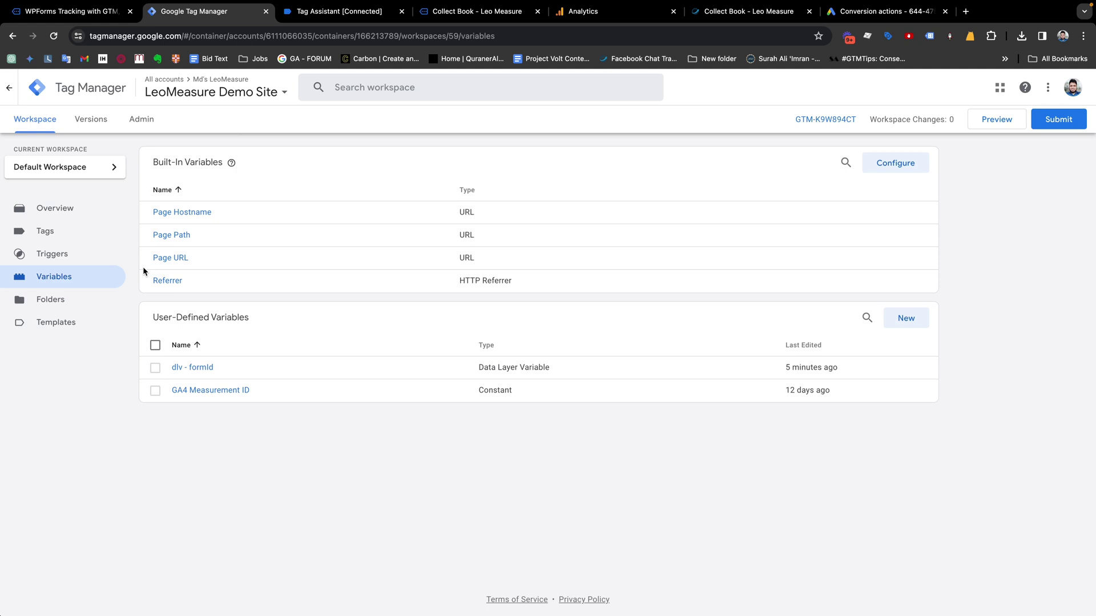
pyautogui.click(904, 319)
pyautogui.tripleClick(342, 88)
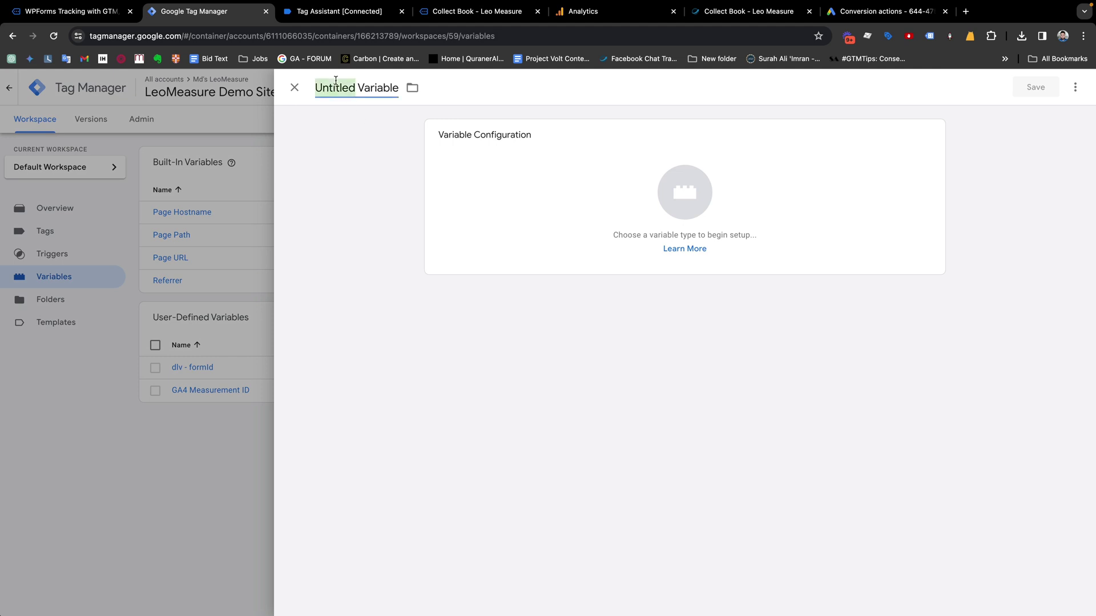
pyautogui.write('de')
pyautogui.write('v')
pyautogui.write(' - email')
pyautogui.hotkey('alt', 'BackSpace')
pyautogui.write('form email')
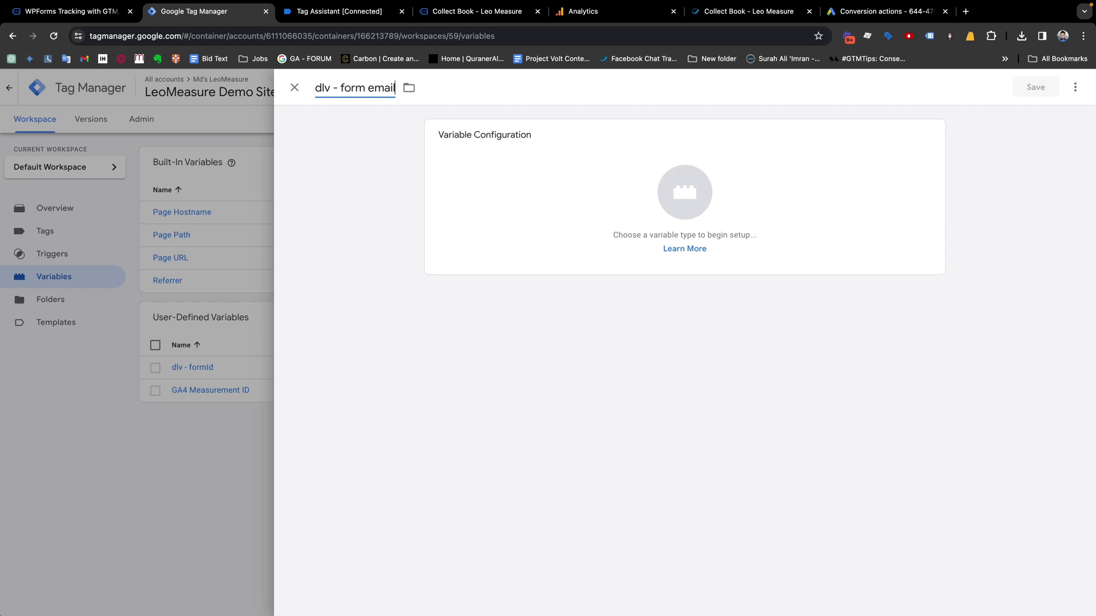
pyautogui.click(684, 191)
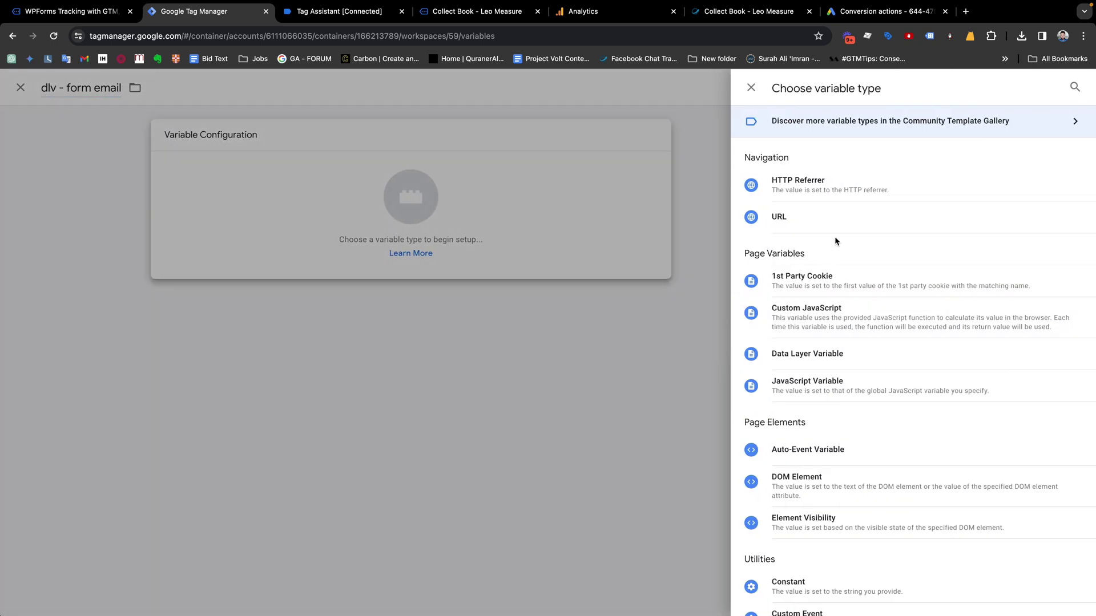
pyautogui.scroll(-2, 821, 342)
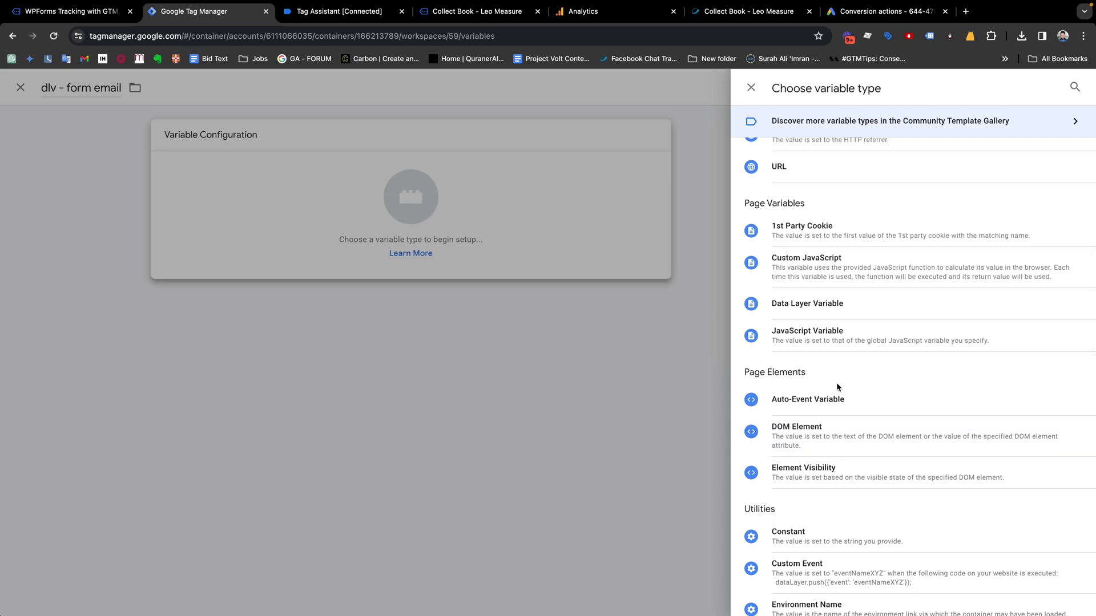
pyautogui.click(814, 311)
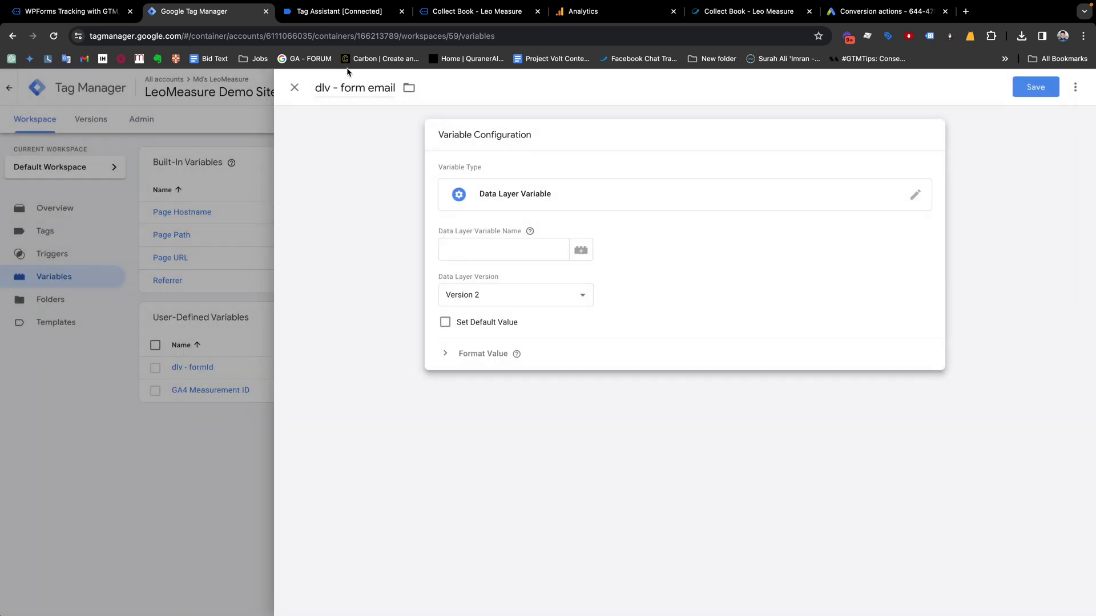
# Copy the 'inputs' key from the debugger's event data into the variable name field
pyautogui.click(342, 11)
pyautogui.moveTo(245, 288); pyautogui.dragTo(179, 287)
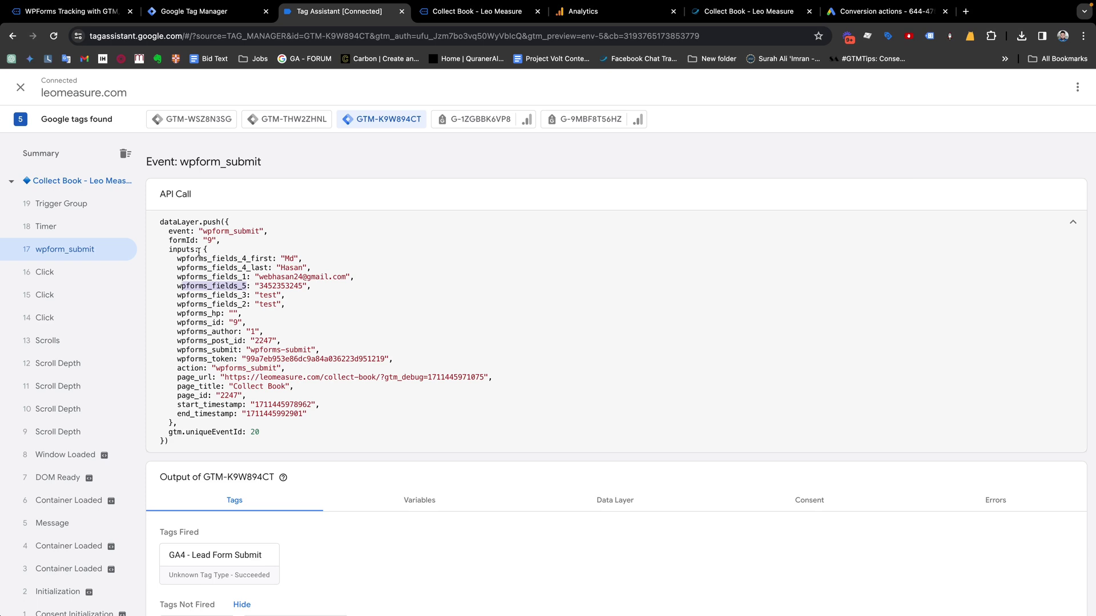
pyautogui.click(225, 294)
pyautogui.moveTo(204, 249); pyautogui.dragTo(175, 425)
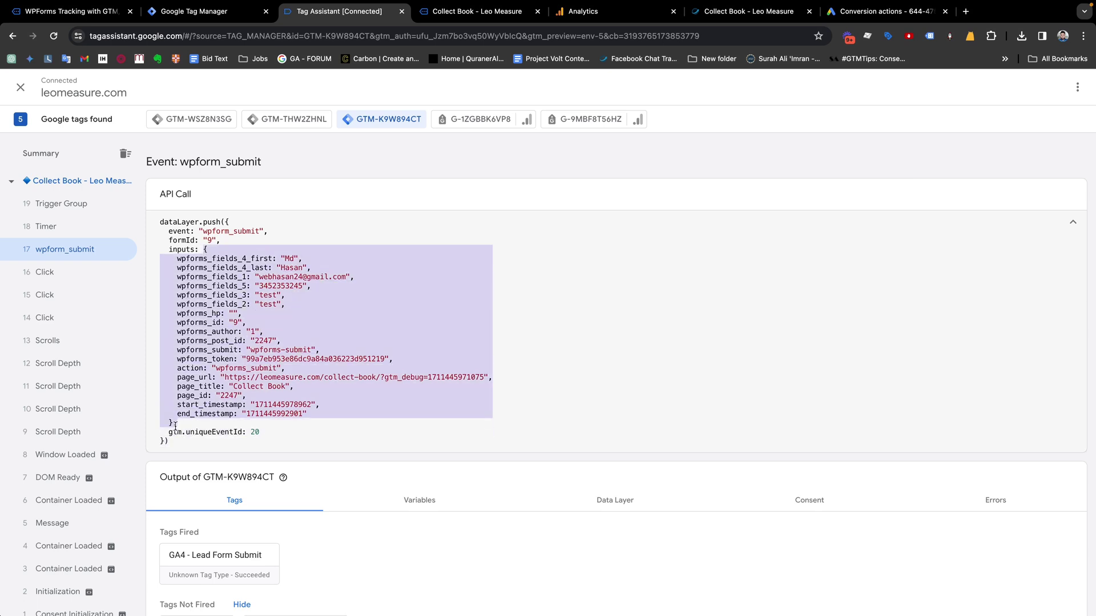
pyautogui.click(177, 258)
pyautogui.moveTo(169, 250); pyautogui.dragTo(195, 250)
pyautogui.doubleClick(180, 250)
pyautogui.press('super+c')
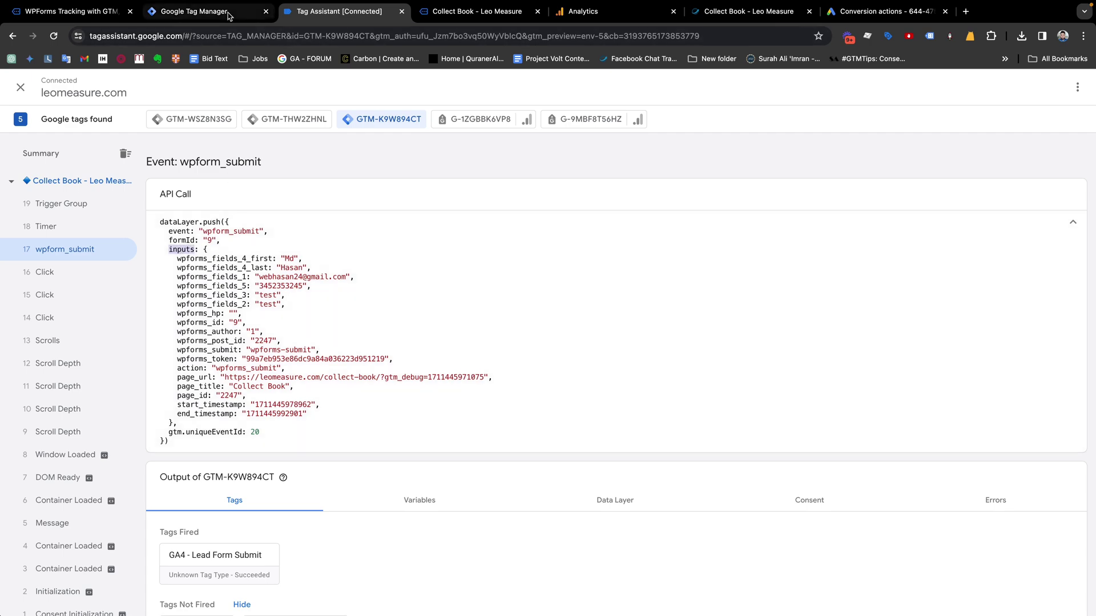
pyautogui.click(194, 11)
pyautogui.click(448, 247)
pyautogui.press('super+v')
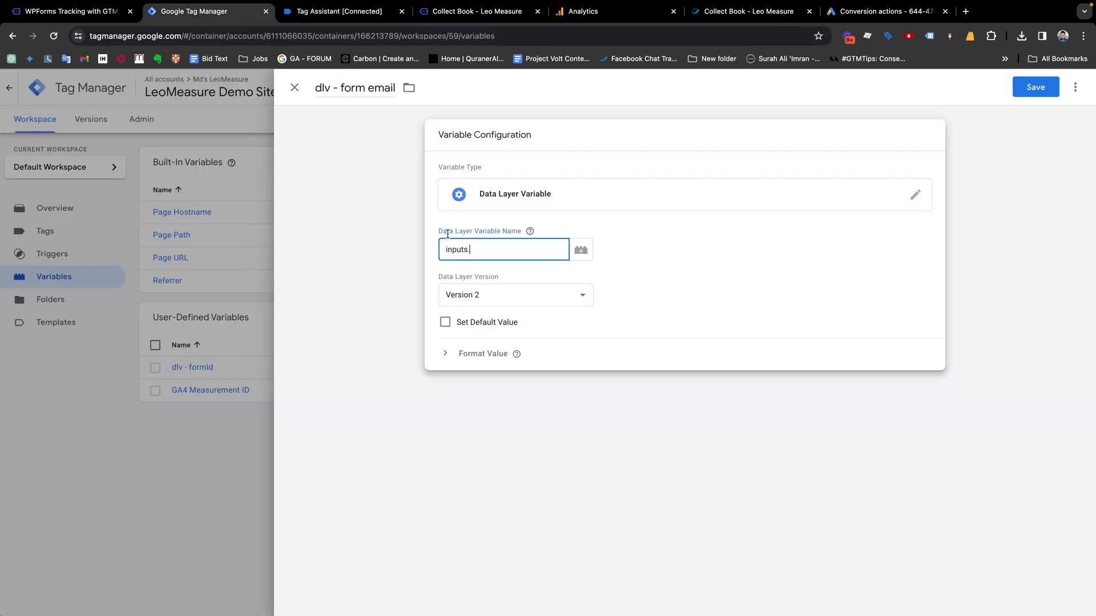
# Complete the path as inputs.wpforms_fields_1, verify it holds the email, and save
pyautogui.click(318, 12)
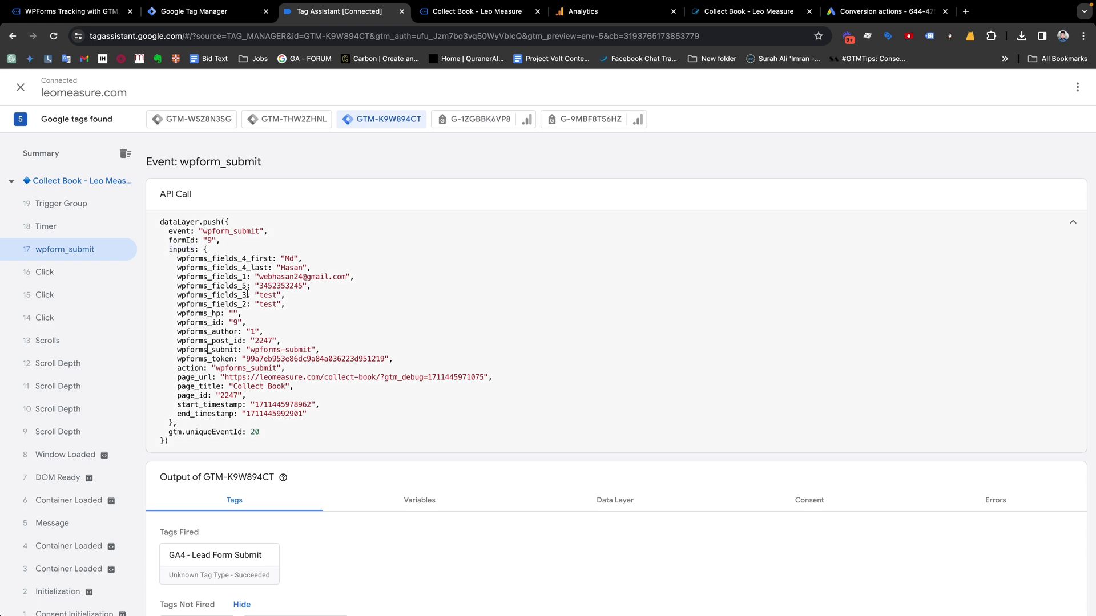
pyautogui.moveTo(246, 274); pyautogui.dragTo(176, 276)
pyautogui.press('super+c')
pyautogui.click(194, 11)
pyautogui.write('.')
pyautogui.press('super+v')
pyautogui.doubleClick(441, 249)
pyautogui.moveTo(532, 251); pyautogui.dragTo(475, 249)
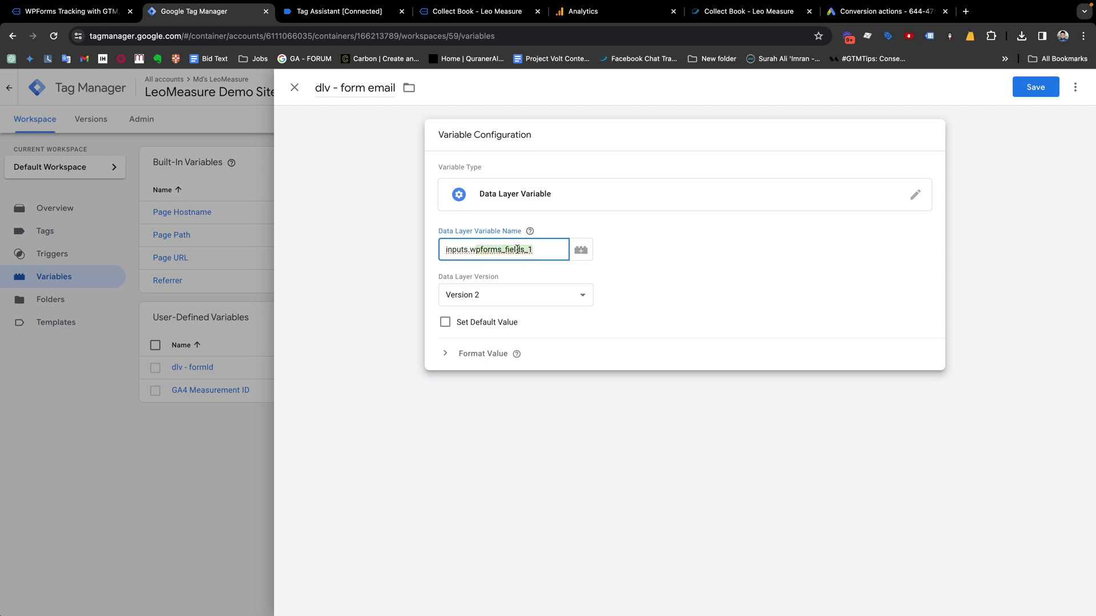
pyautogui.click(340, 11)
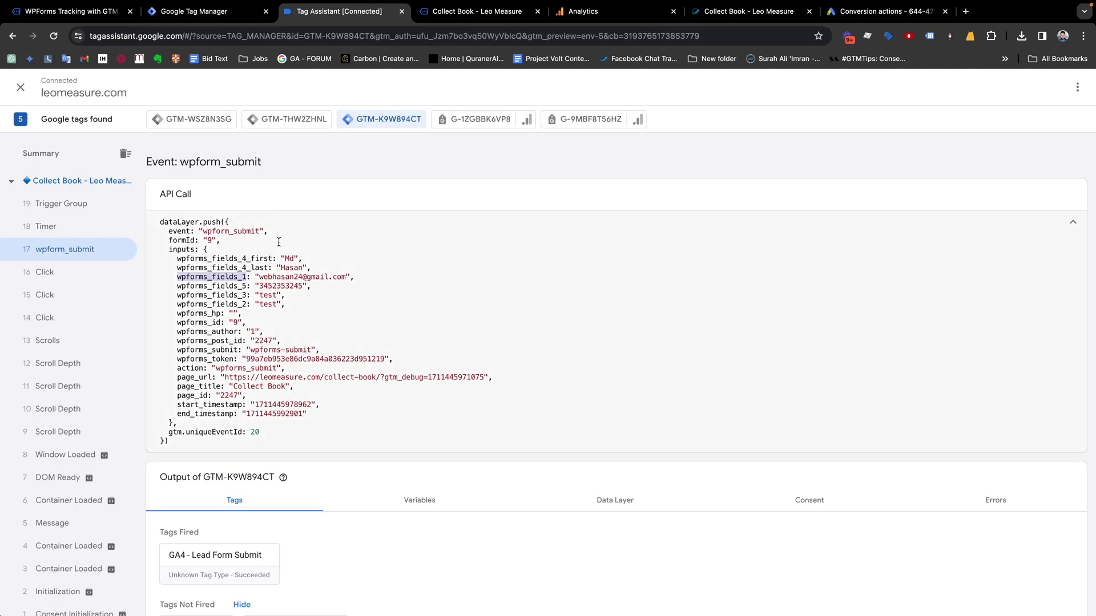
pyautogui.moveTo(264, 278); pyautogui.dragTo(347, 278)
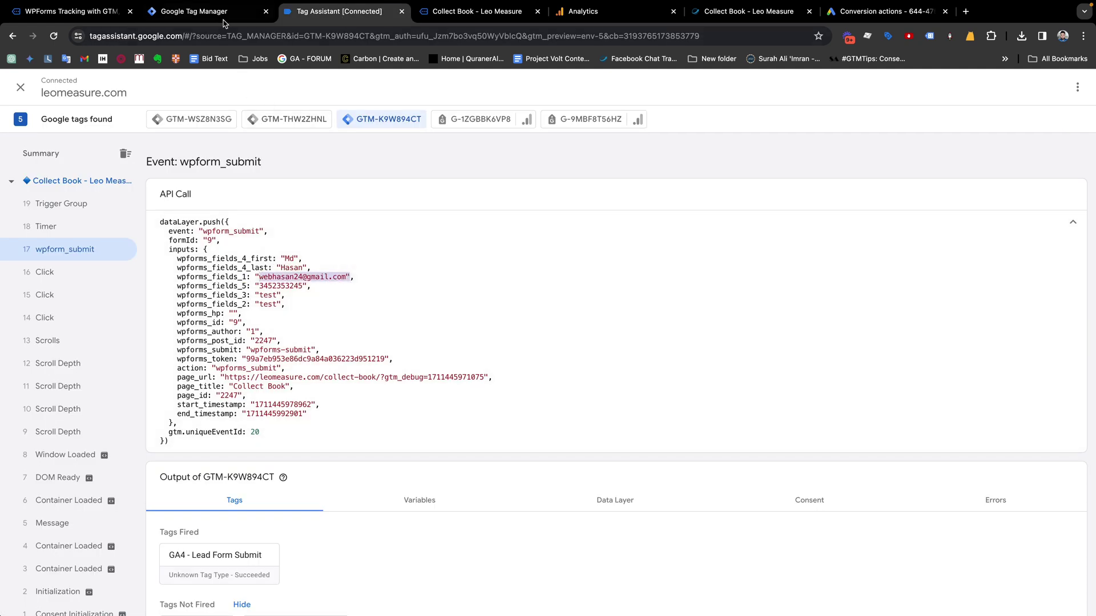
pyautogui.click(223, 21)
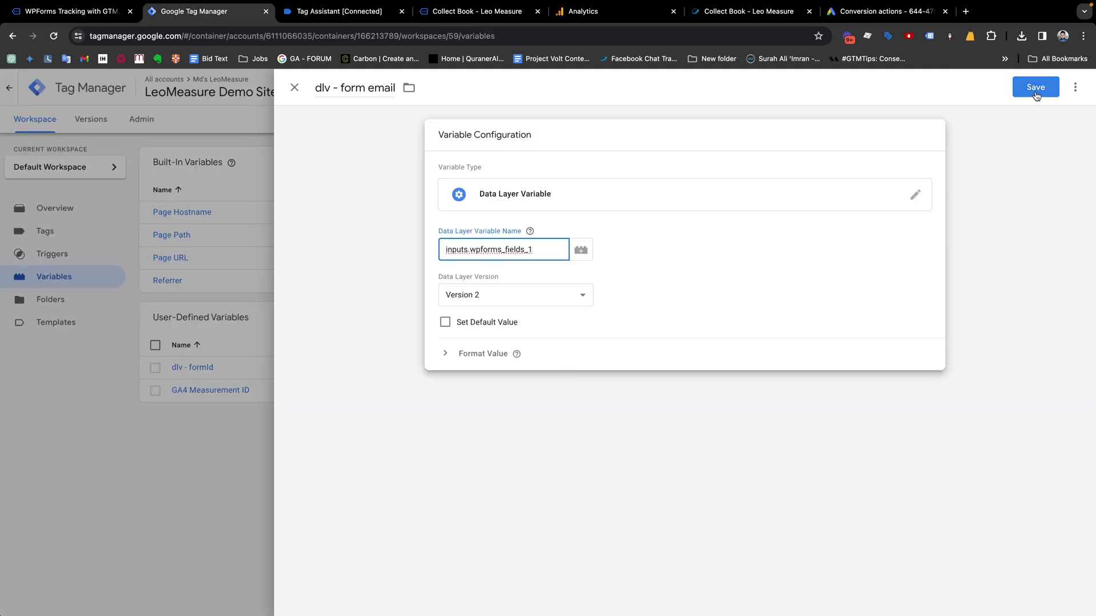
pyautogui.click(1035, 89)
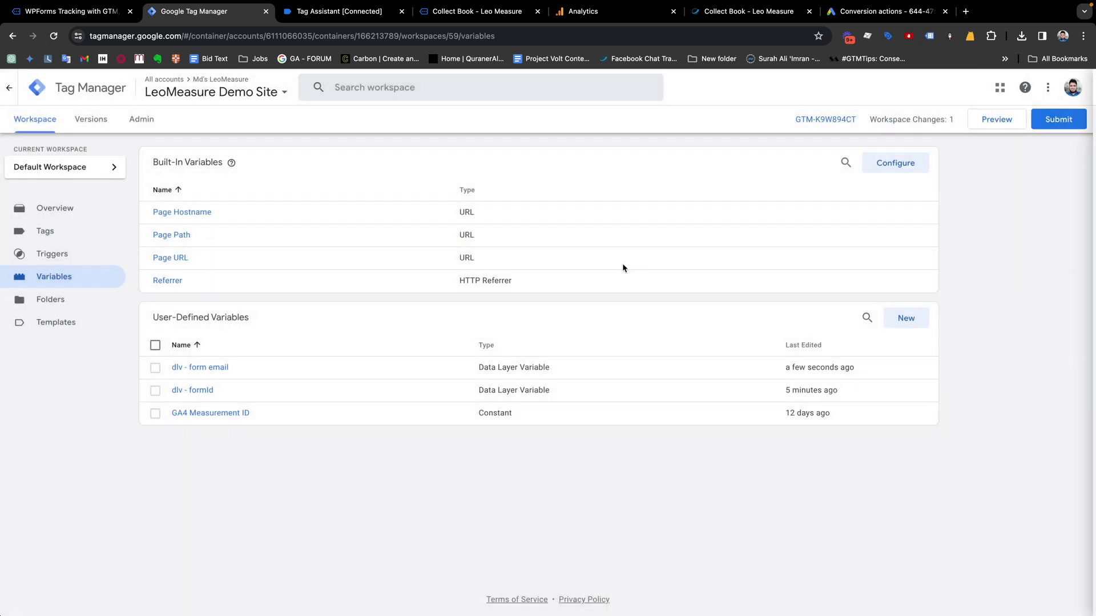
# Duplicate dlv - form email and rename the copy to 'dlv - form phone'
pyautogui.click(213, 368)
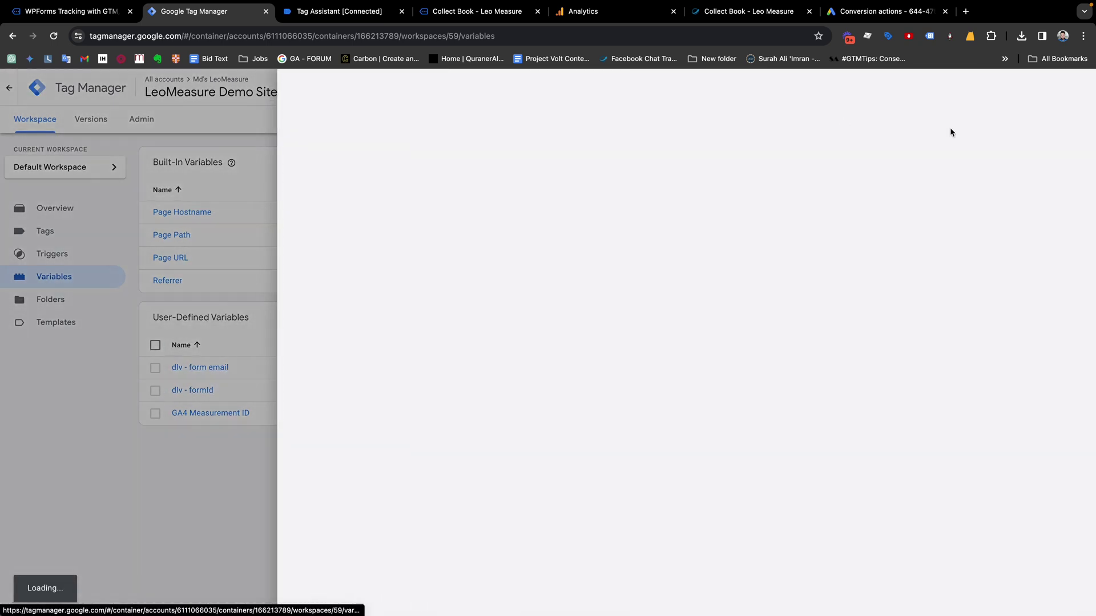
pyautogui.click(1075, 88)
pyautogui.click(1036, 114)
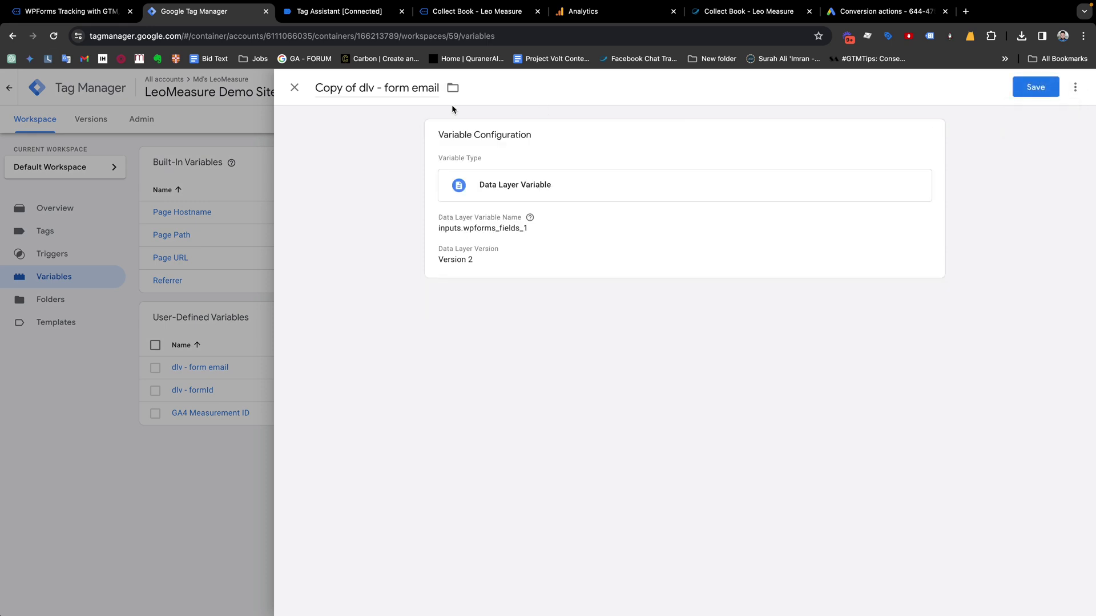
pyautogui.moveTo(360, 87); pyautogui.dragTo(307, 88)
pyautogui.press('BackSpace')
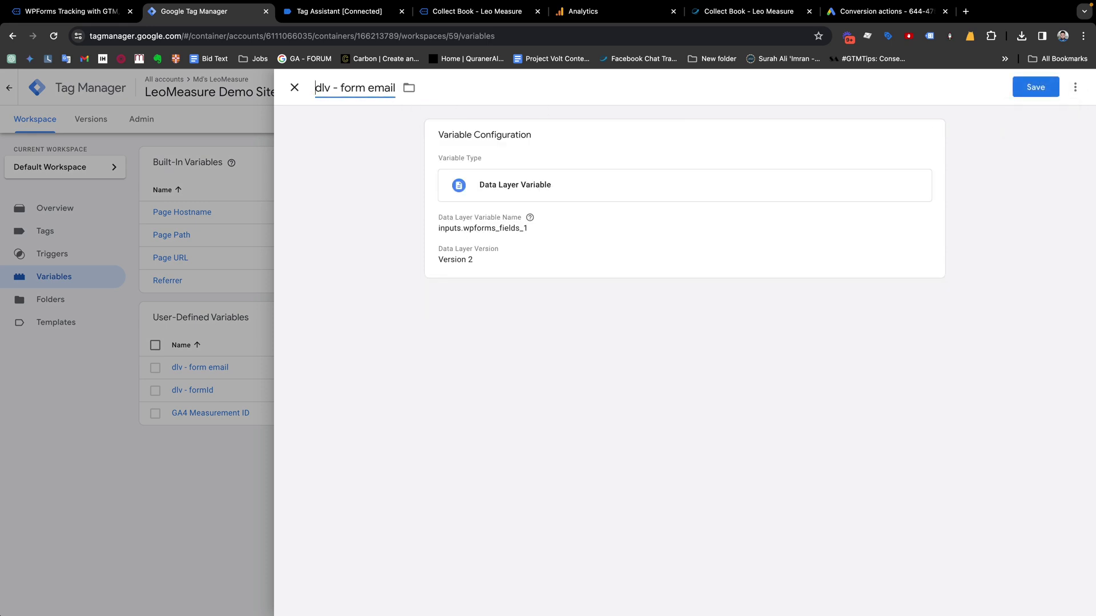
pyautogui.doubleClick(384, 85)
pyautogui.write('phone')
# Change the variable path to inputs.wpforms_fields_5 and save dlv - form phone
pyautogui.click(488, 235)
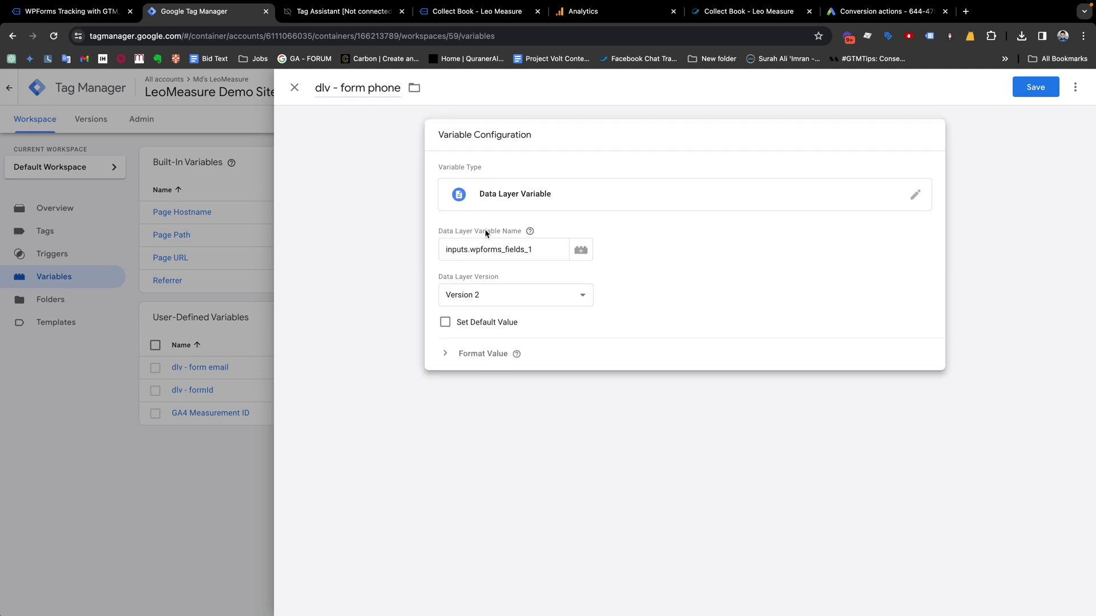
pyautogui.click(342, 13)
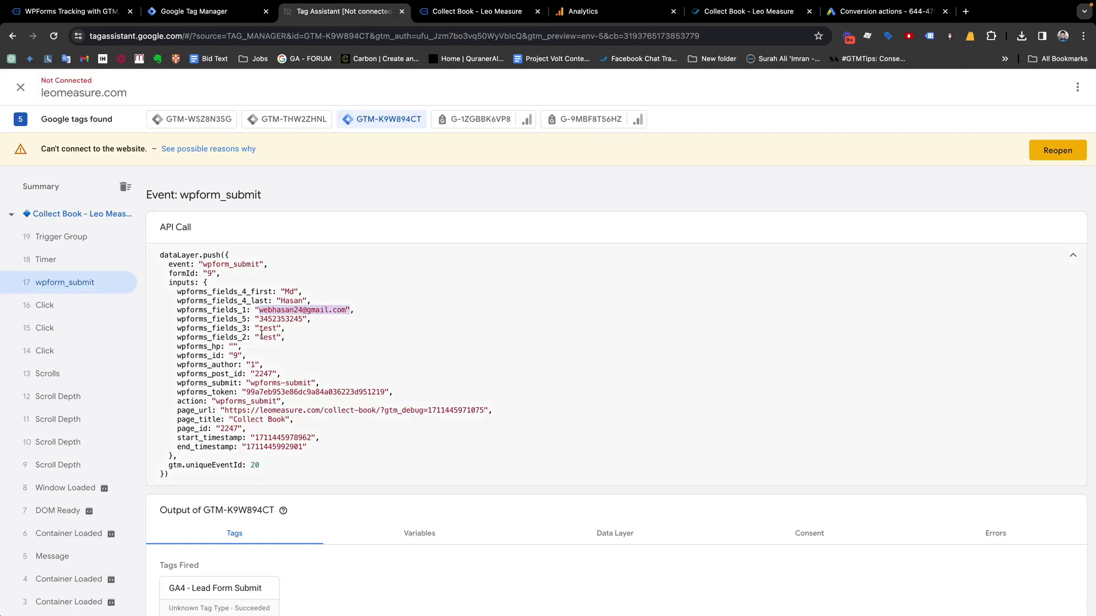
pyautogui.moveTo(246, 319); pyautogui.dragTo(175, 320)
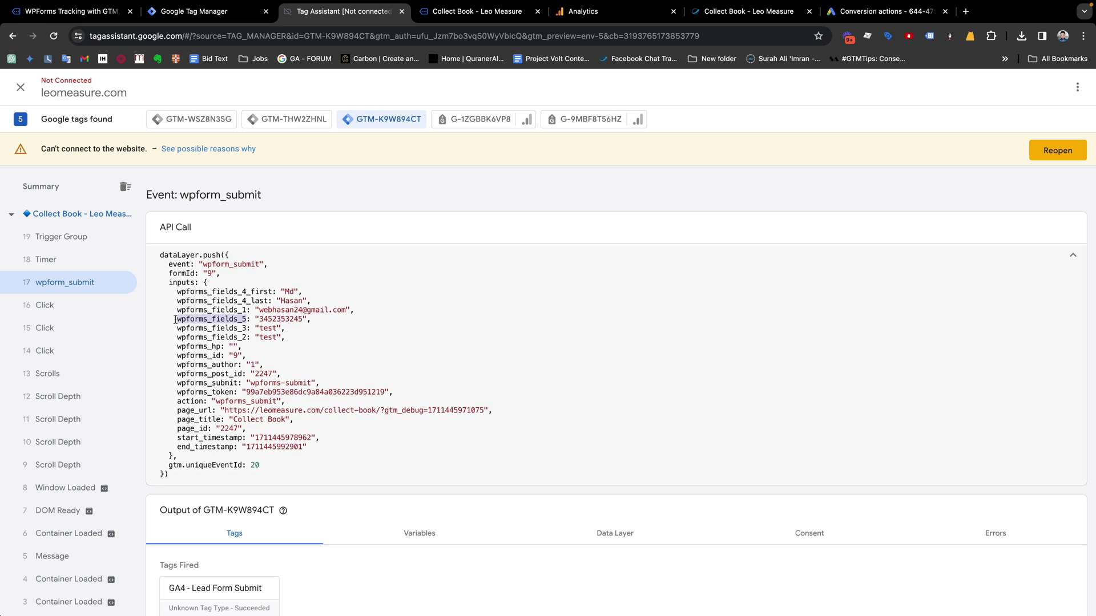
pyautogui.click(194, 11)
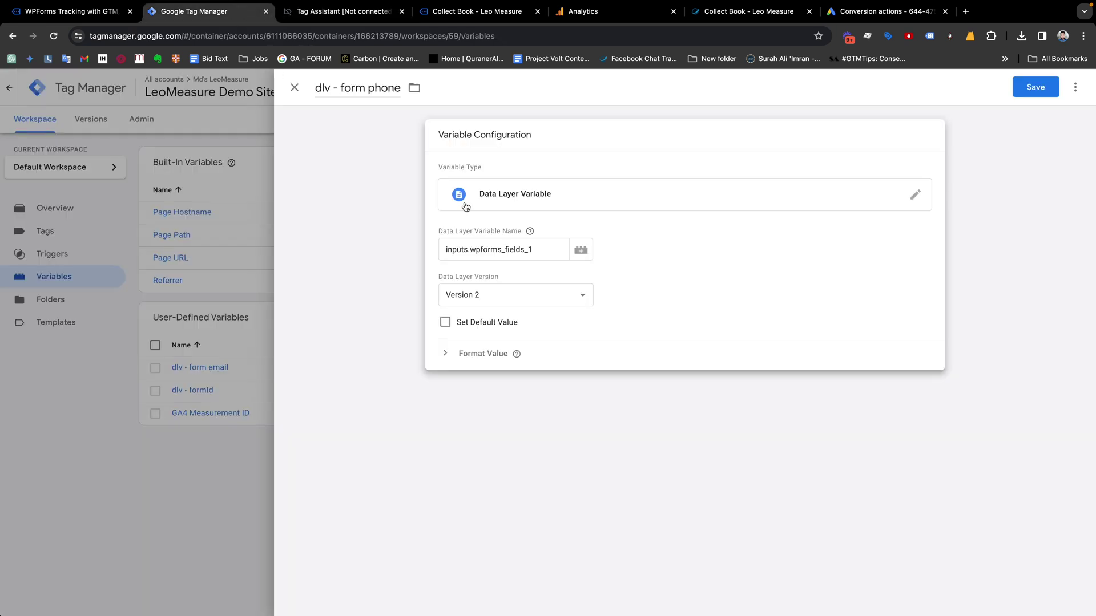
pyautogui.moveTo(470, 249); pyautogui.dragTo(535, 249)
pyautogui.hotkey('ctrl', 'v')
pyautogui.click(1033, 87)
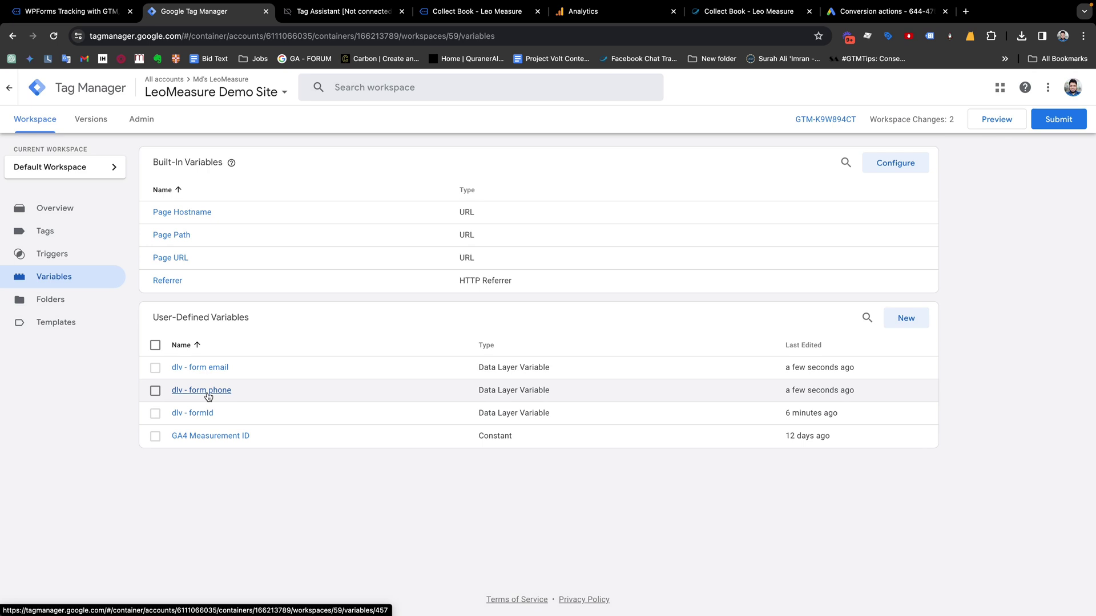
pyautogui.click(853, 13)
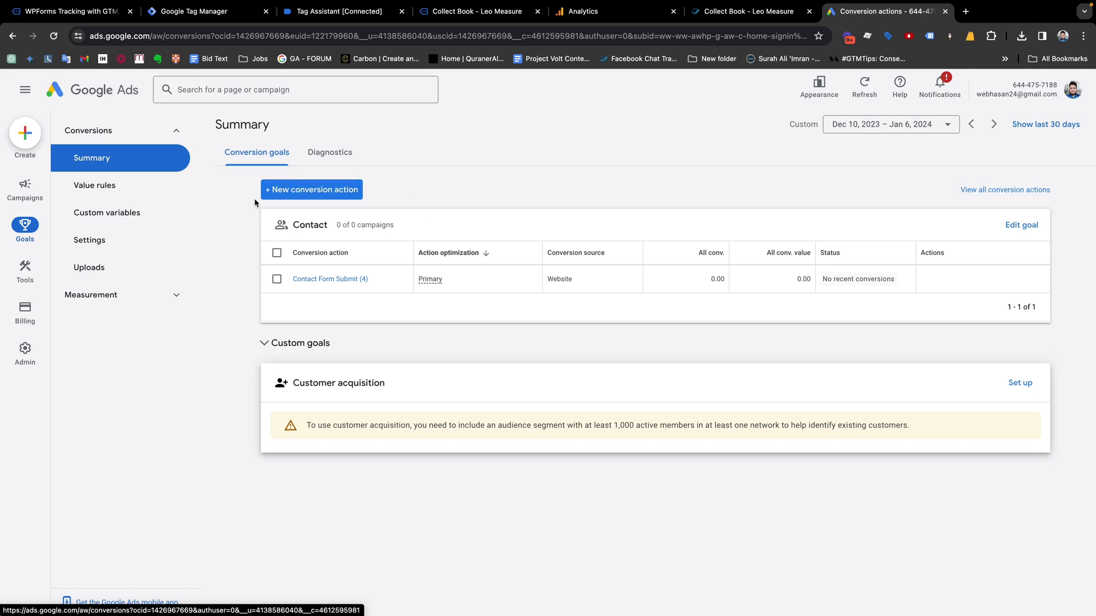
# Start a new conversion action from the Google Ads conversions summary
pyautogui.click(303, 194)
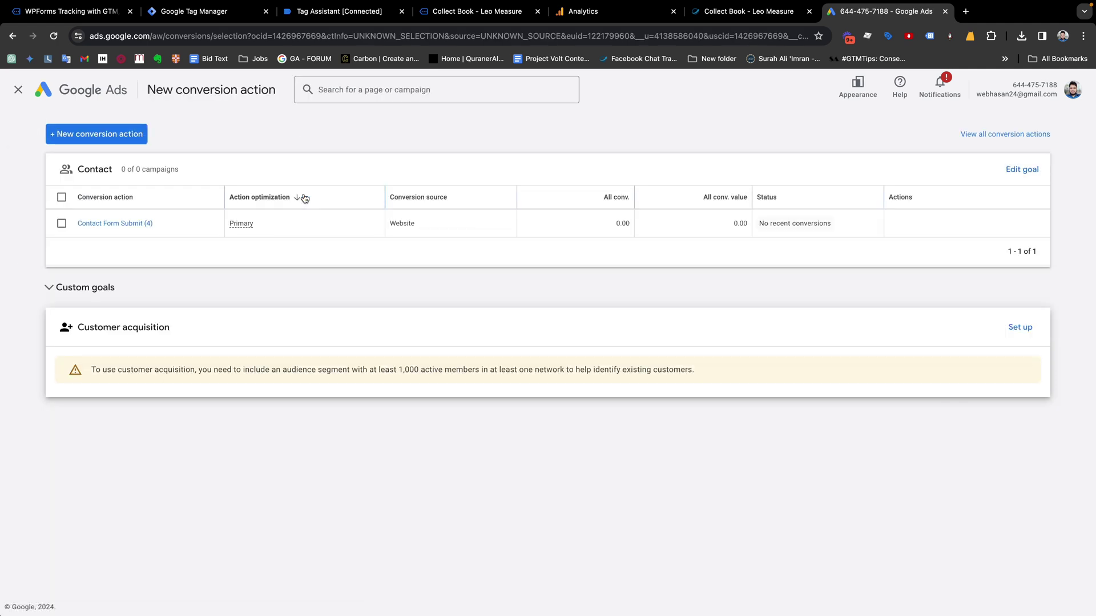
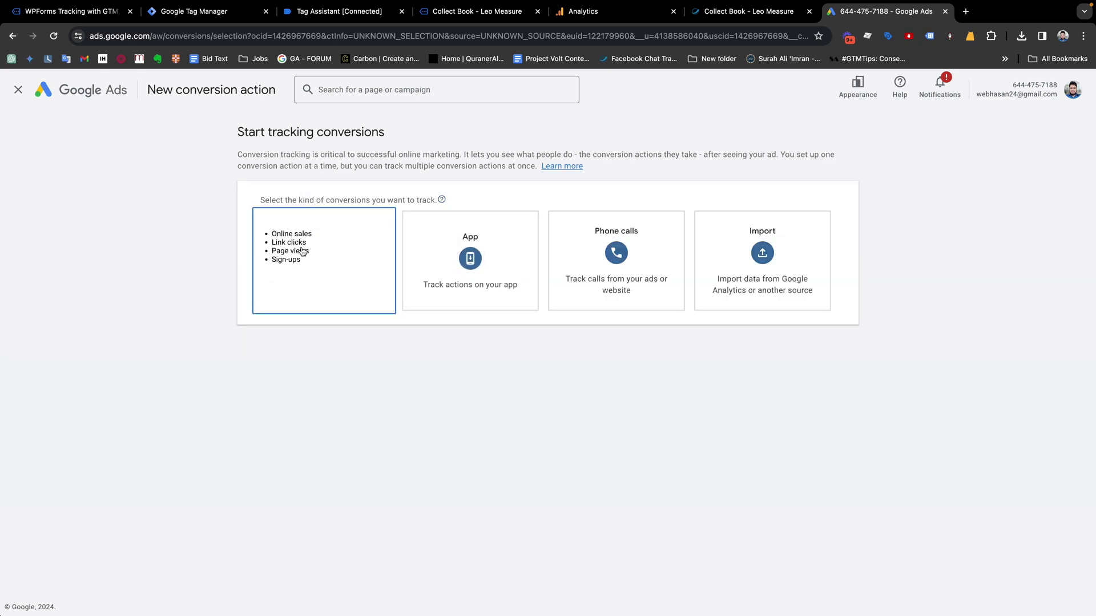
# Choose Website conversions, enter leomeasure.com copied from the site's address bar as the domain, and scan it
pyautogui.click(303, 253)
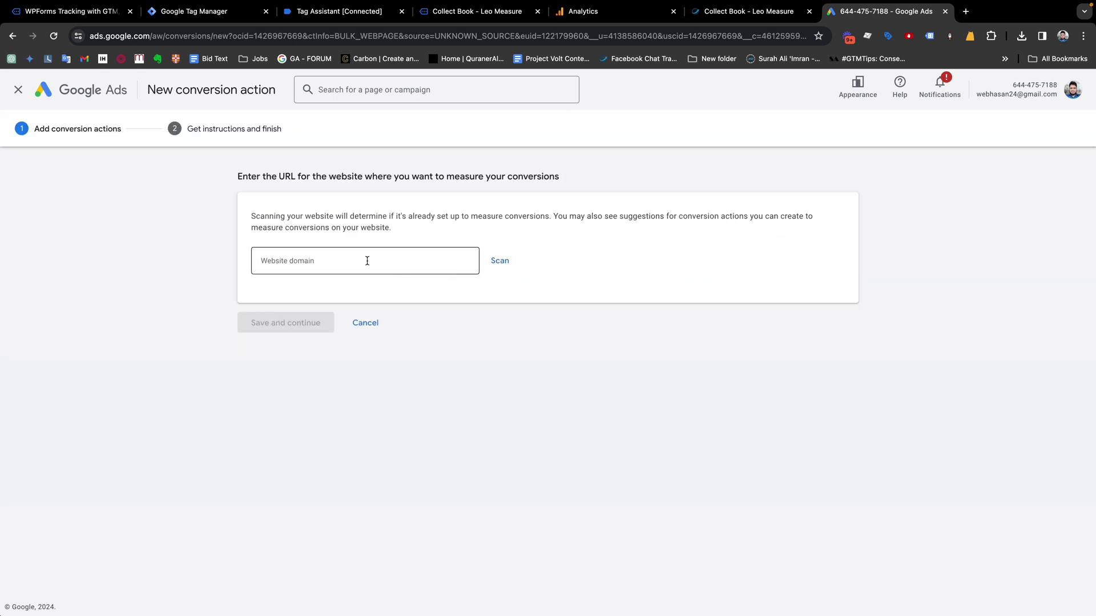
pyautogui.click(367, 261)
pyautogui.click(730, 13)
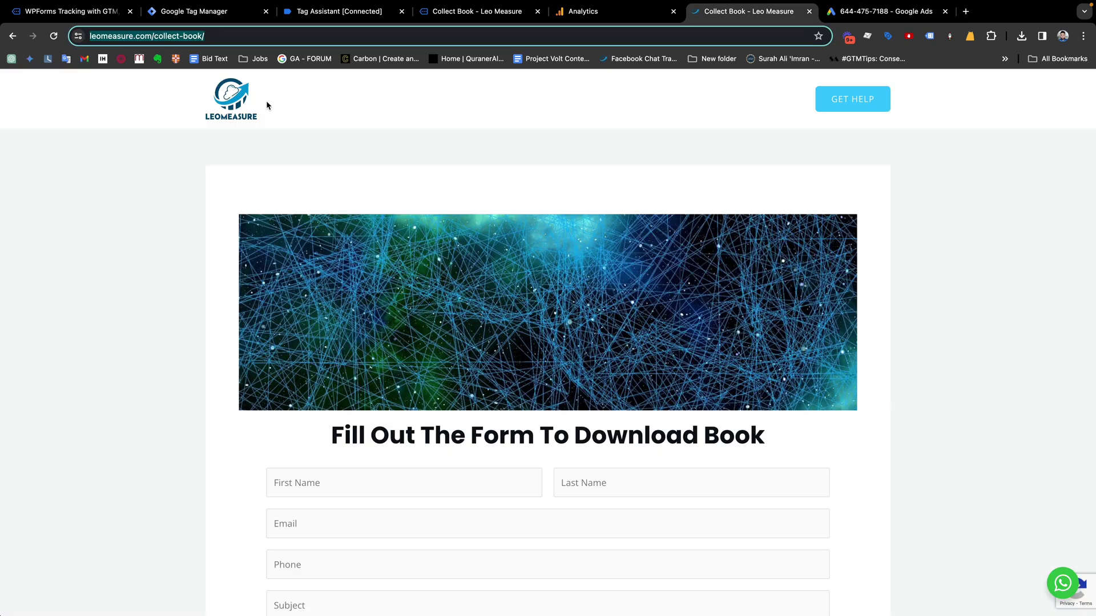
pyautogui.click(127, 37)
pyautogui.doubleClick(126, 37)
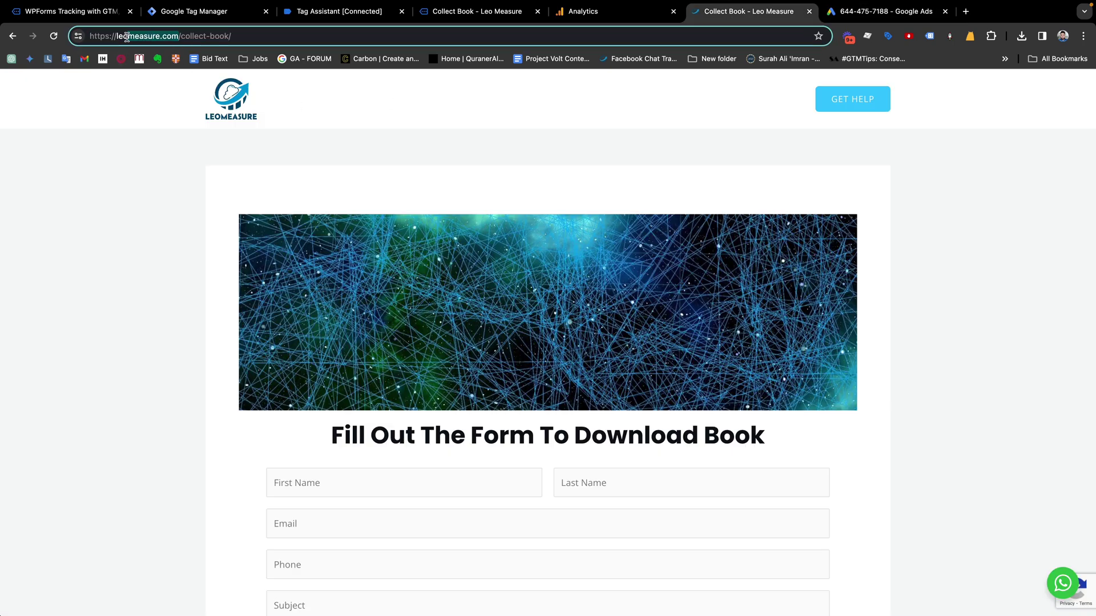
pyautogui.moveTo(127, 37); pyautogui.dragTo(115, 37)
pyautogui.hotkey('ctrl', 'c')
pyautogui.click(885, 12)
pyautogui.hotkey('ctrl', 'v')
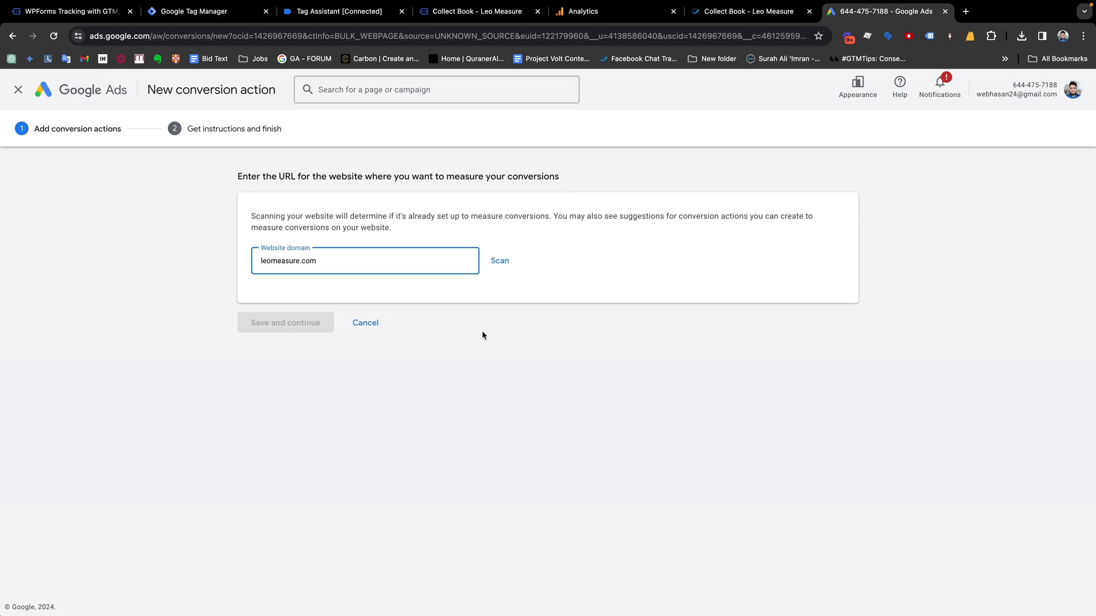
pyautogui.click(501, 262)
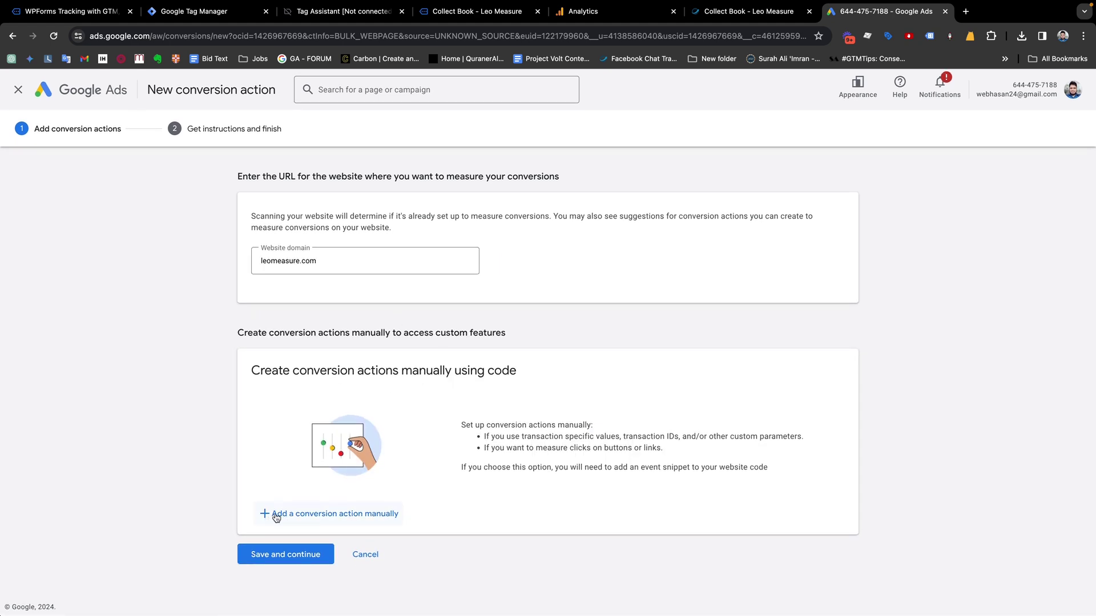
# Start a manual conversion action with the goal category Submit lead form
pyautogui.click(343, 518)
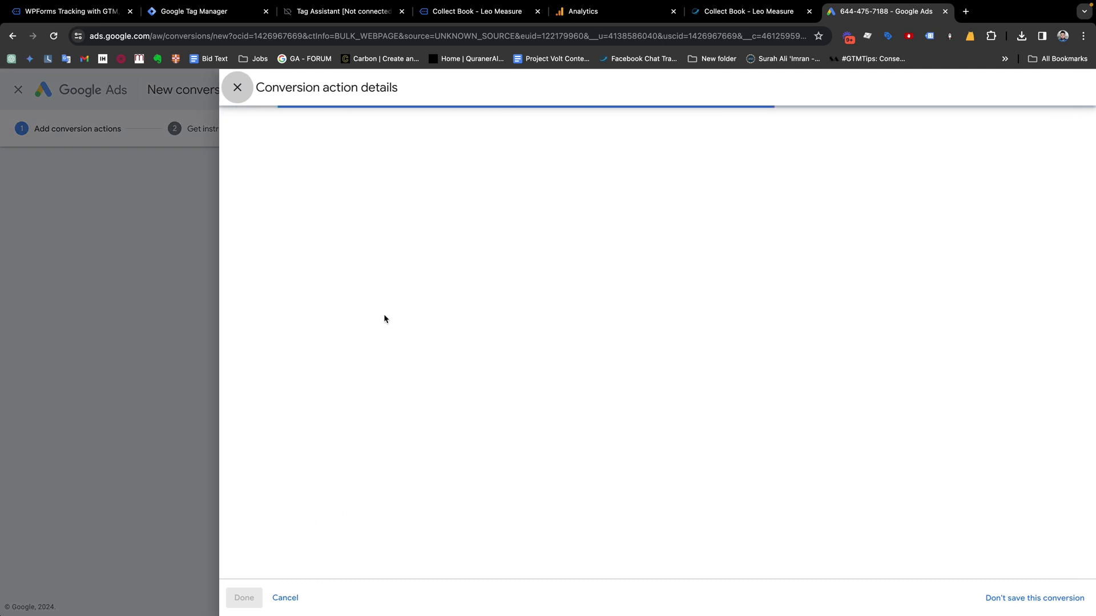
pyautogui.click(521, 240)
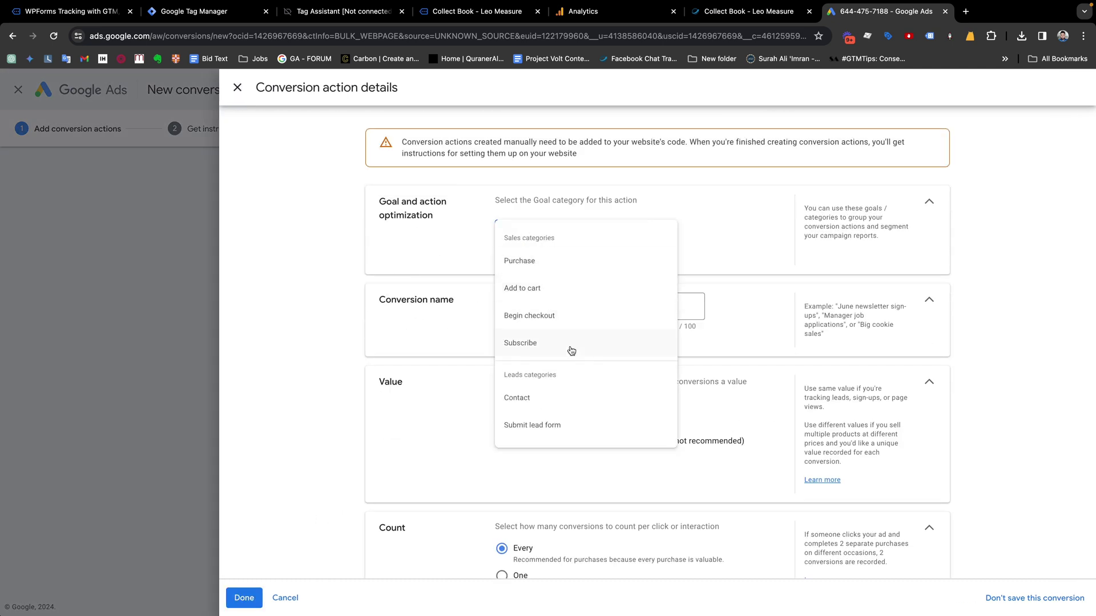
pyautogui.scroll(-1, 556, 390)
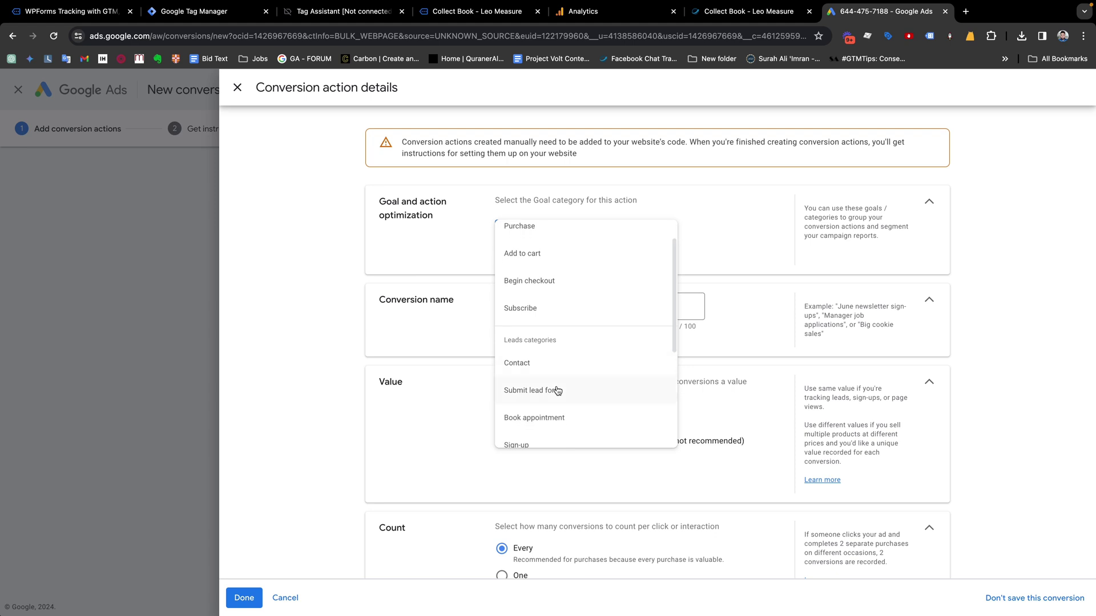
pyautogui.click(524, 393)
pyautogui.scroll(-1, 626, 329)
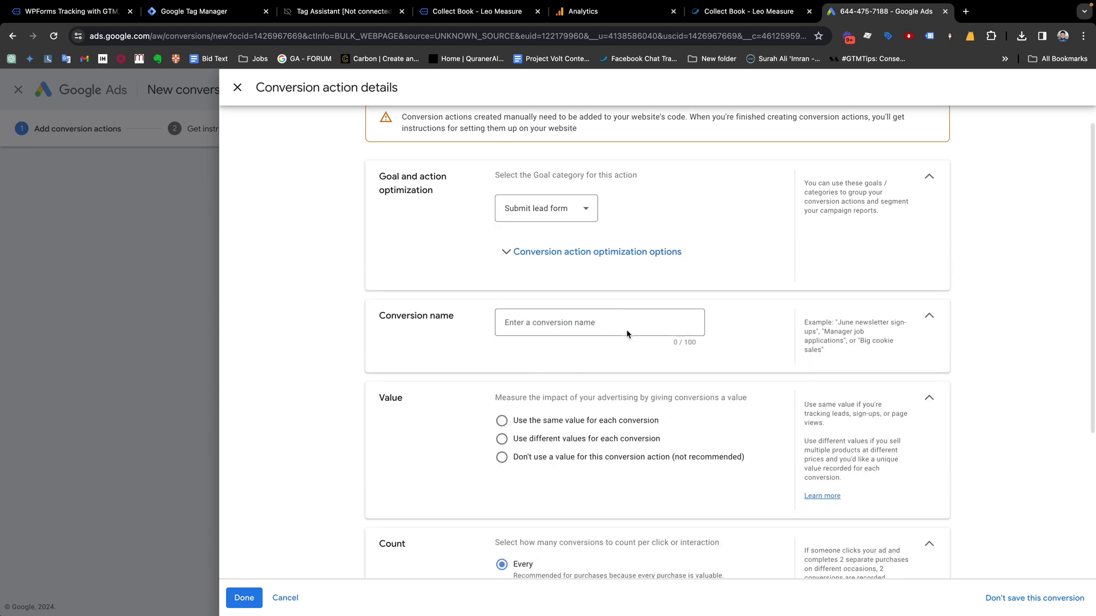
# Name the conversion action lead_form_submit
pyautogui.click(524, 321)
pyautogui.write('le')
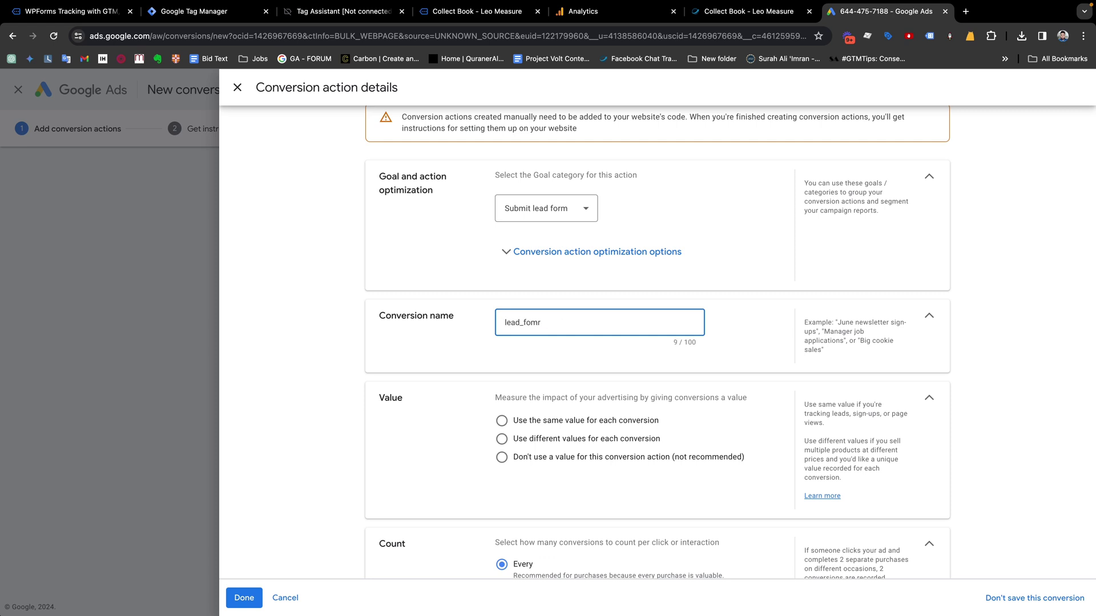
pyautogui.write('ad_form_submiot')
pyautogui.hotkey('ctrl', 'a')
pyautogui.write('lead')
pyautogui.press('BackSpace')
pyautogui.press('BackSpace')
pyautogui.press('BackSpace')
pyautogui.write('rm_submit')
pyautogui.click(474, 357)
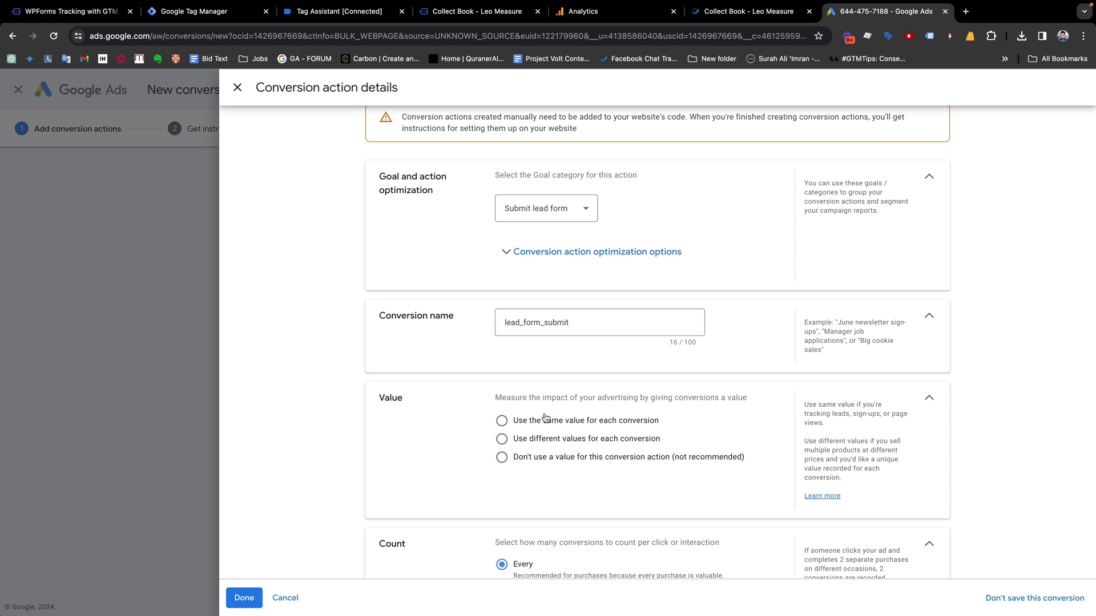
# Give every conversion the same value of 1 USD
pyautogui.scroll(-2, 546, 418)
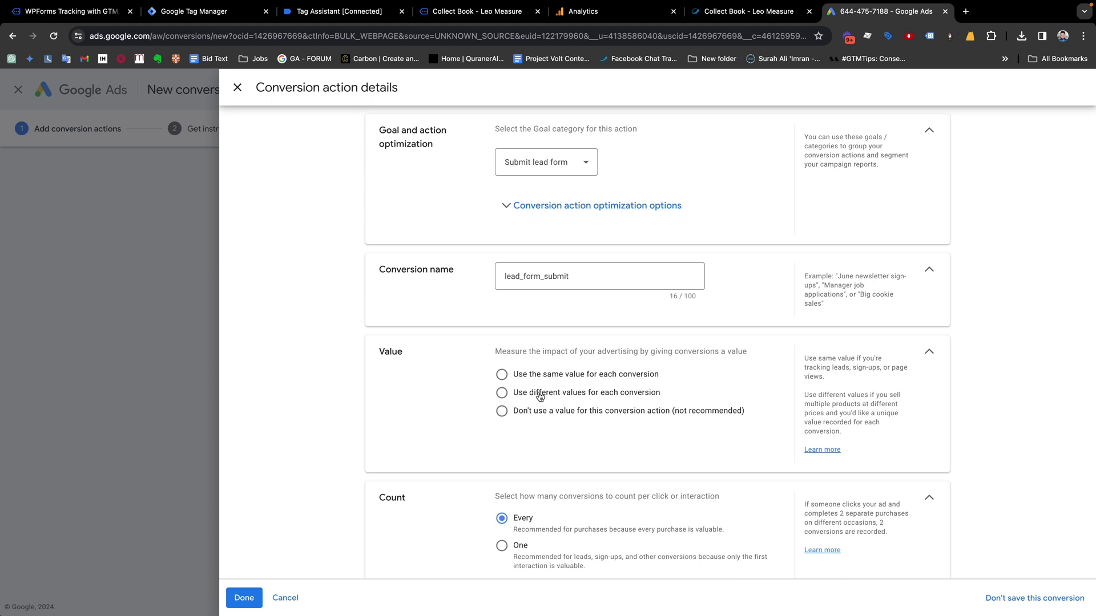
pyautogui.scroll(-1, 539, 399)
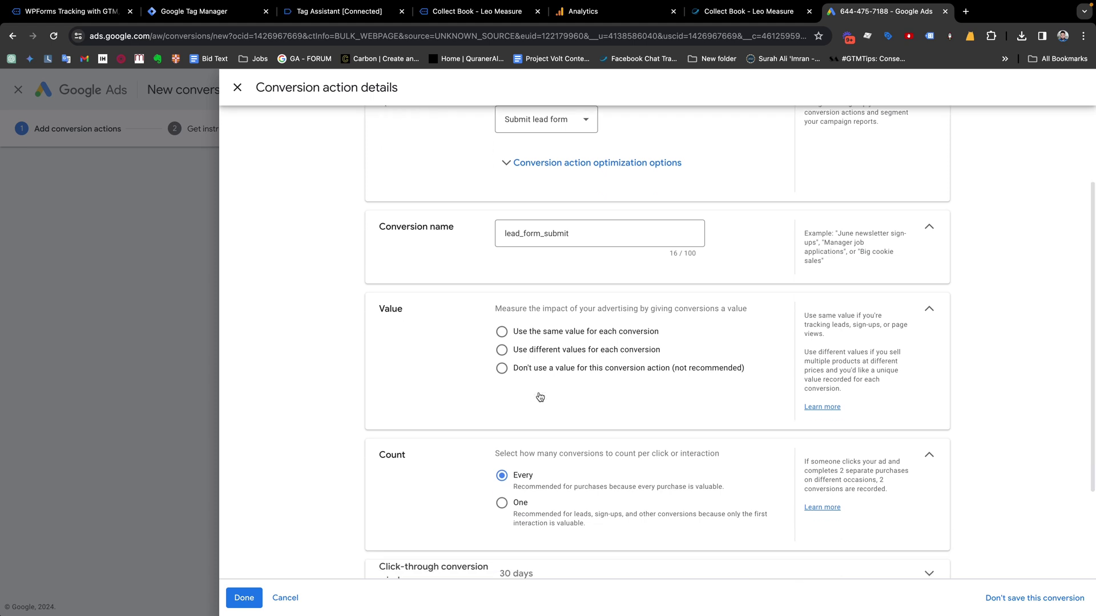
pyautogui.click(502, 331)
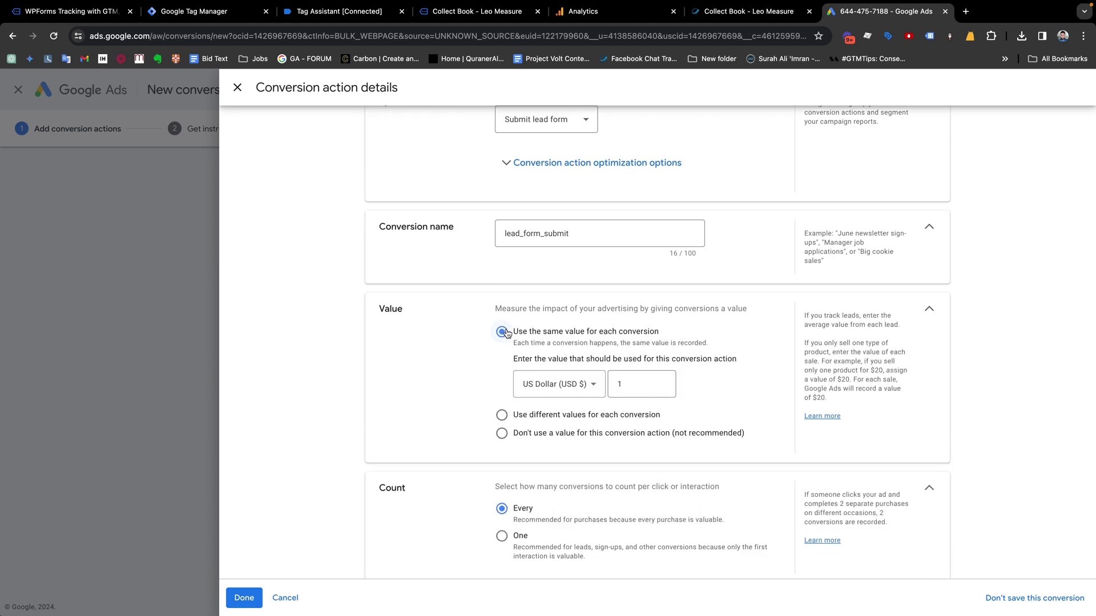
pyautogui.click(621, 382)
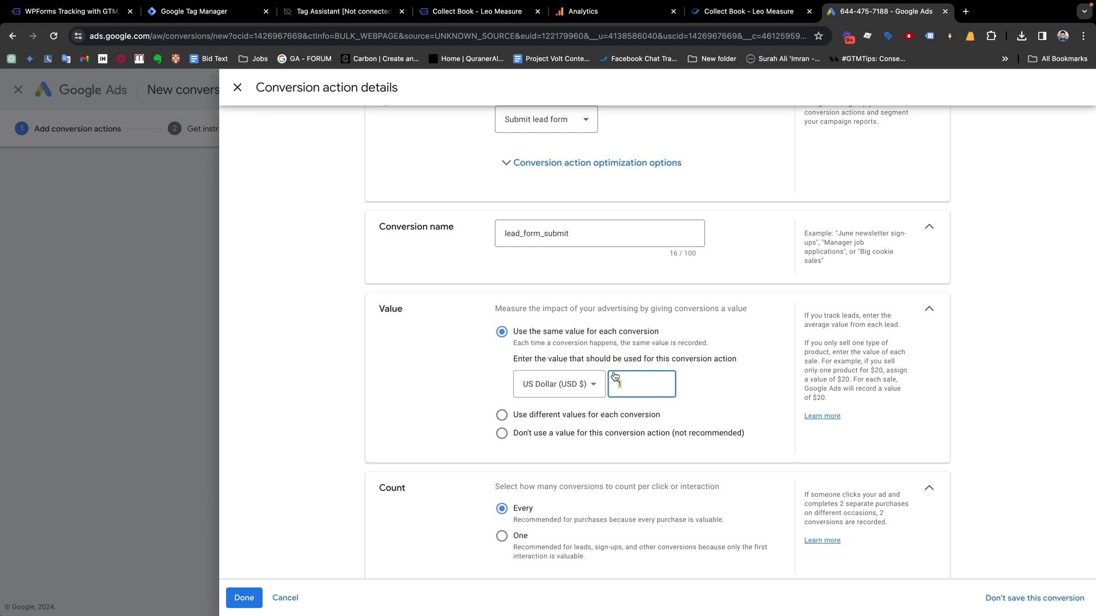
# Set the count to One conversion per interaction, suited to leads
pyautogui.scroll(-1, 614, 376)
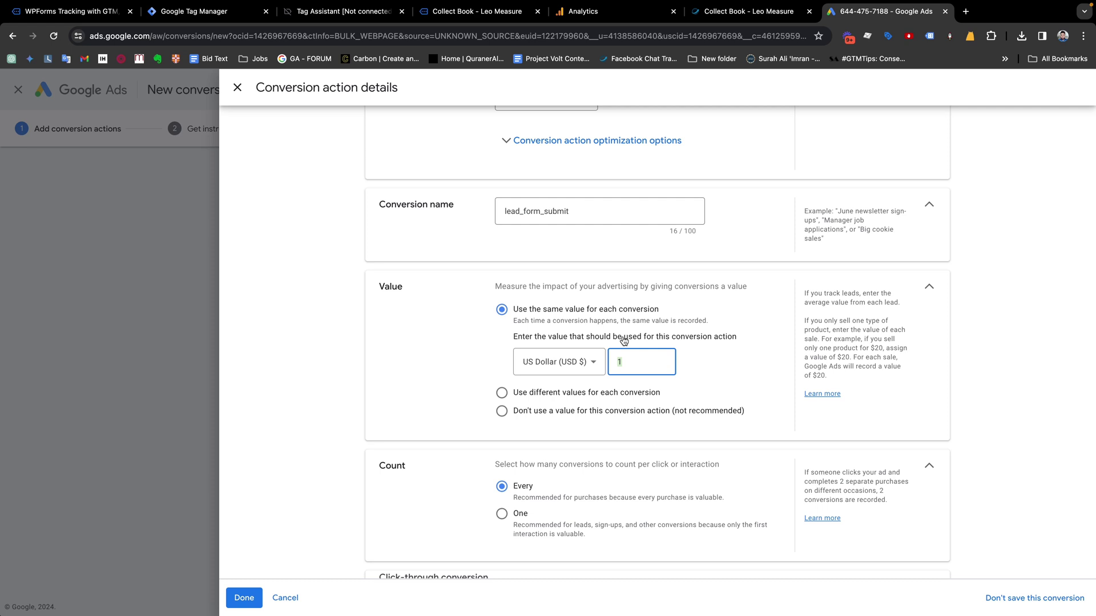
pyautogui.scroll(-4, 623, 341)
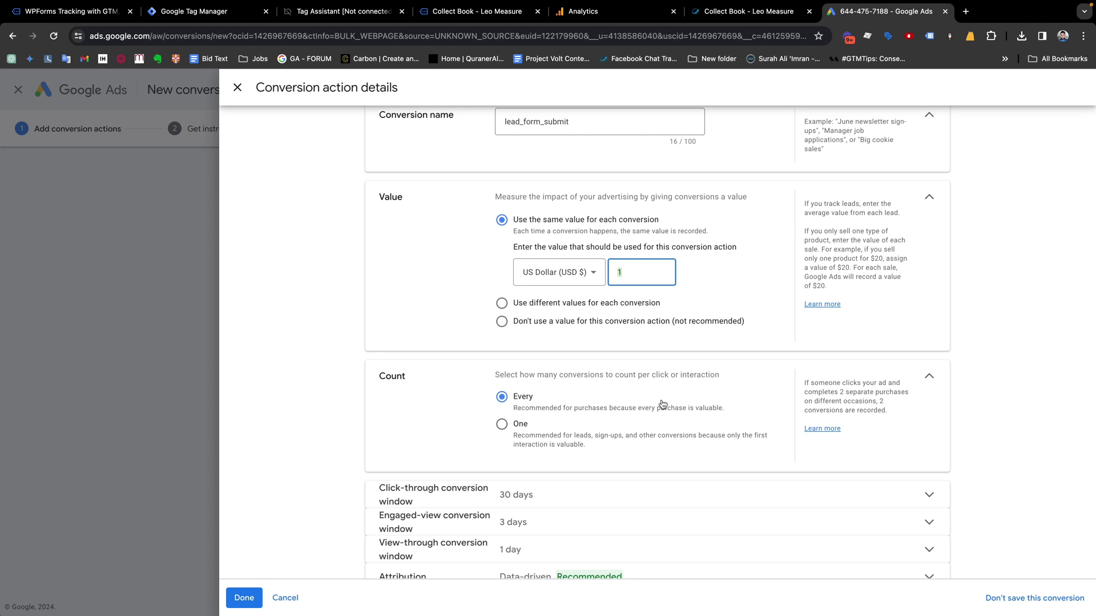
pyautogui.moveTo(706, 410); pyautogui.dragTo(656, 412)
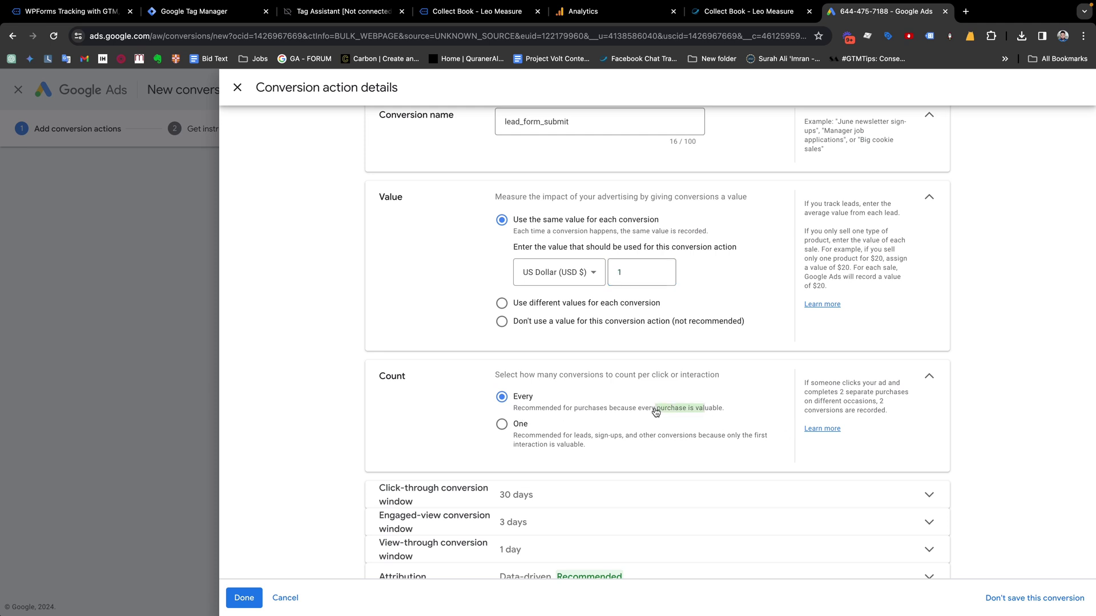
pyautogui.click(502, 426)
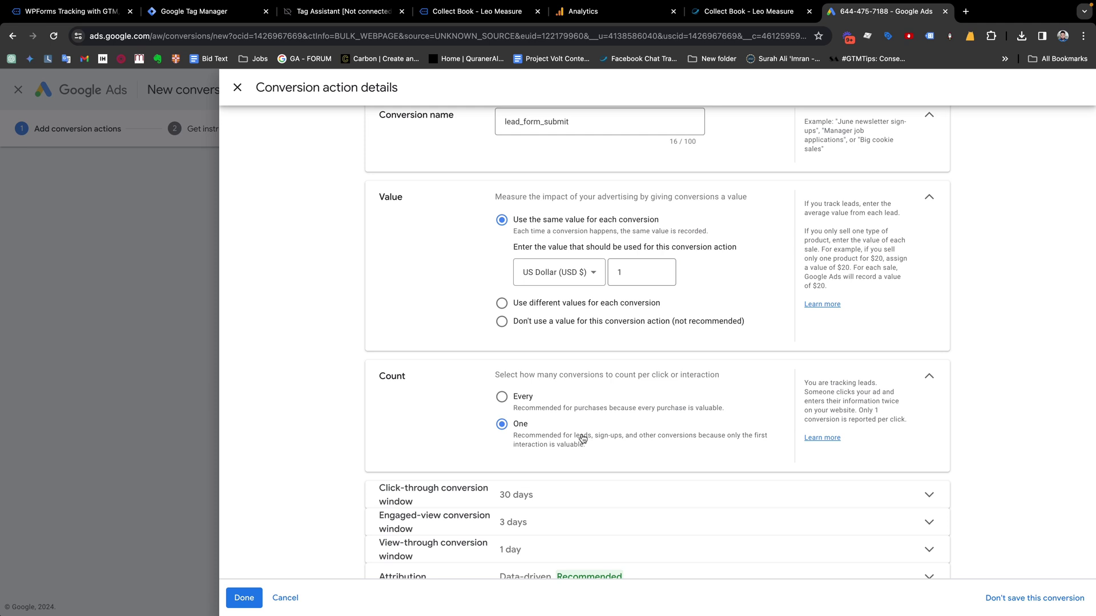
pyautogui.moveTo(573, 436); pyautogui.dragTo(603, 437)
# Review the click-through window, attribution and enhanced conversions settings, then finish with Done
pyautogui.scroll(-2, 602, 437)
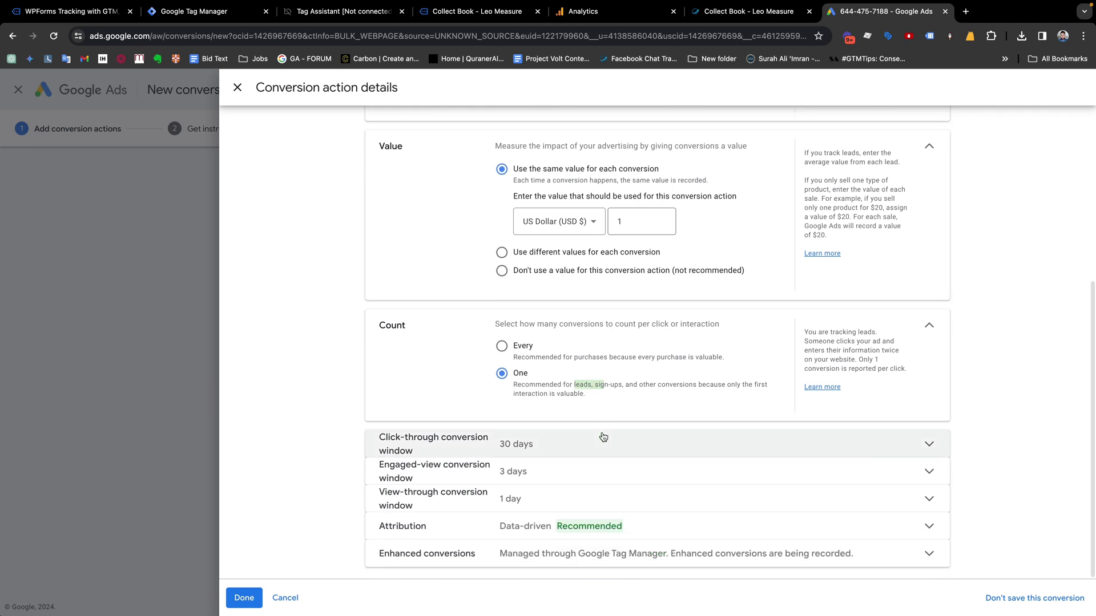
pyautogui.click(725, 448)
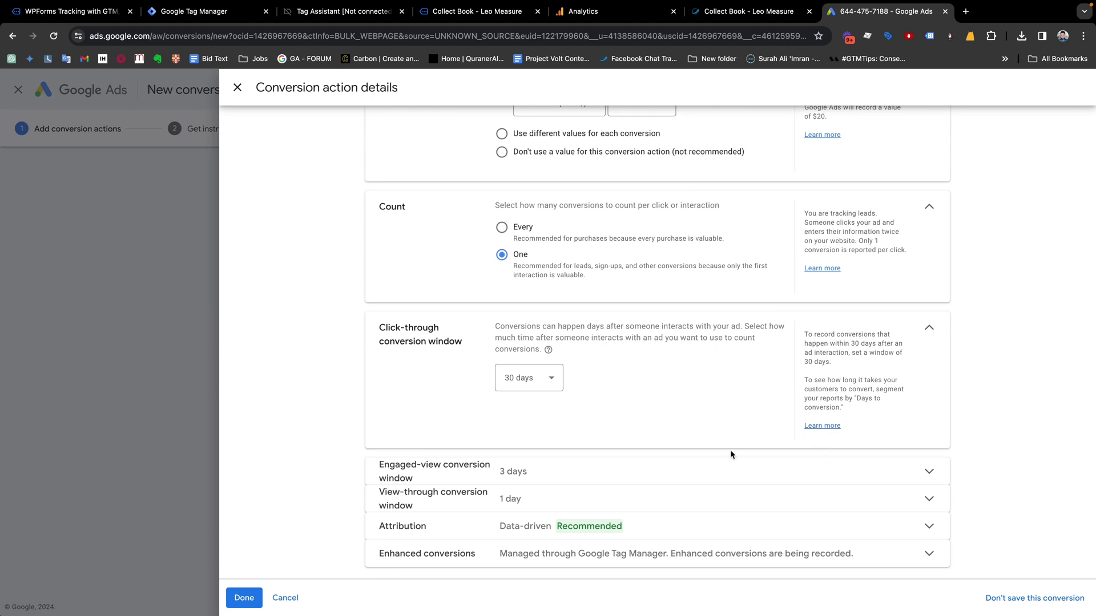
pyautogui.click(584, 527)
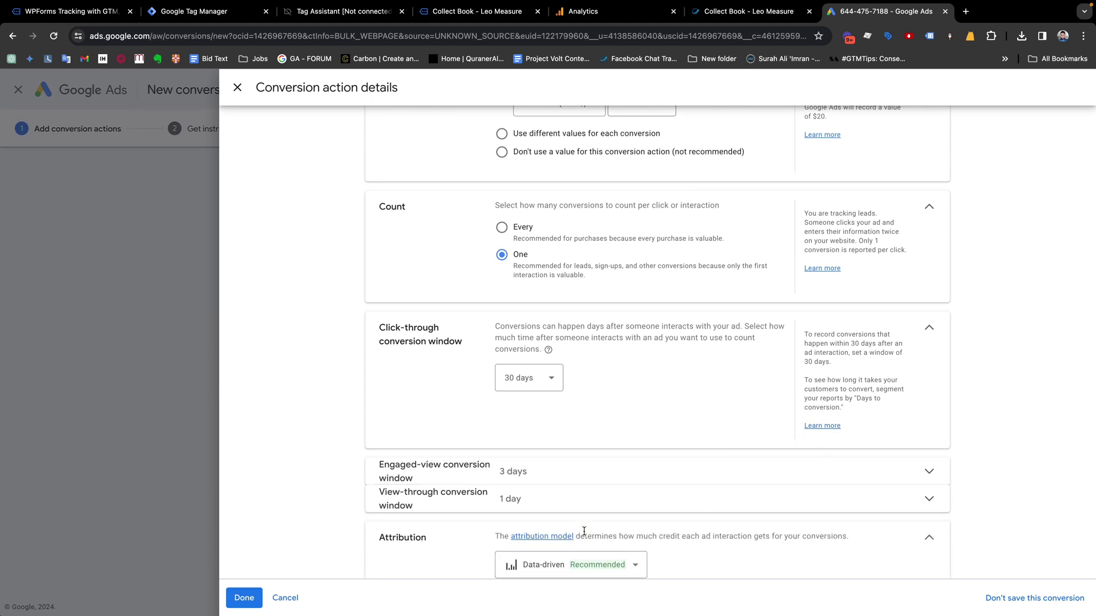
pyautogui.scroll(-2, 583, 531)
pyautogui.click(580, 549)
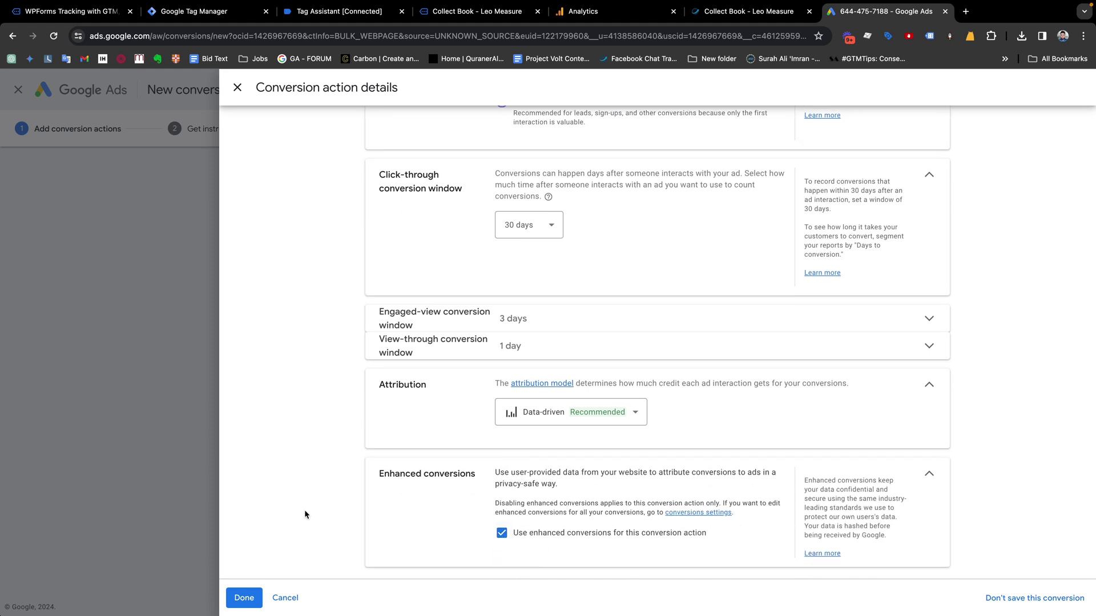
pyautogui.click(242, 602)
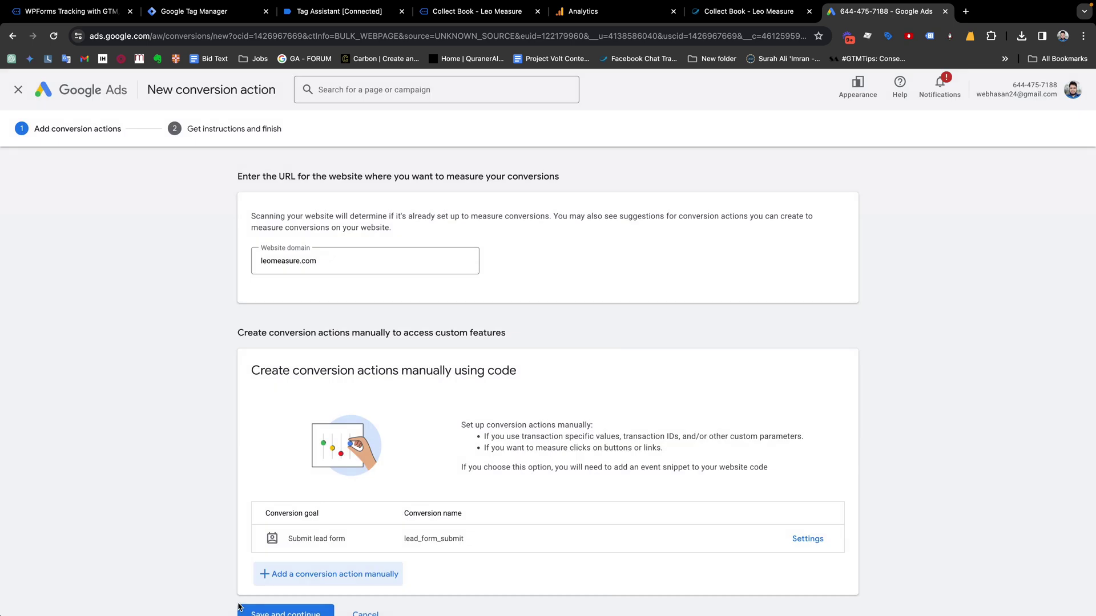
# Review the lead_form_submit settings including enhanced conversions, then save and continue
pyautogui.scroll(-1, 411, 343)
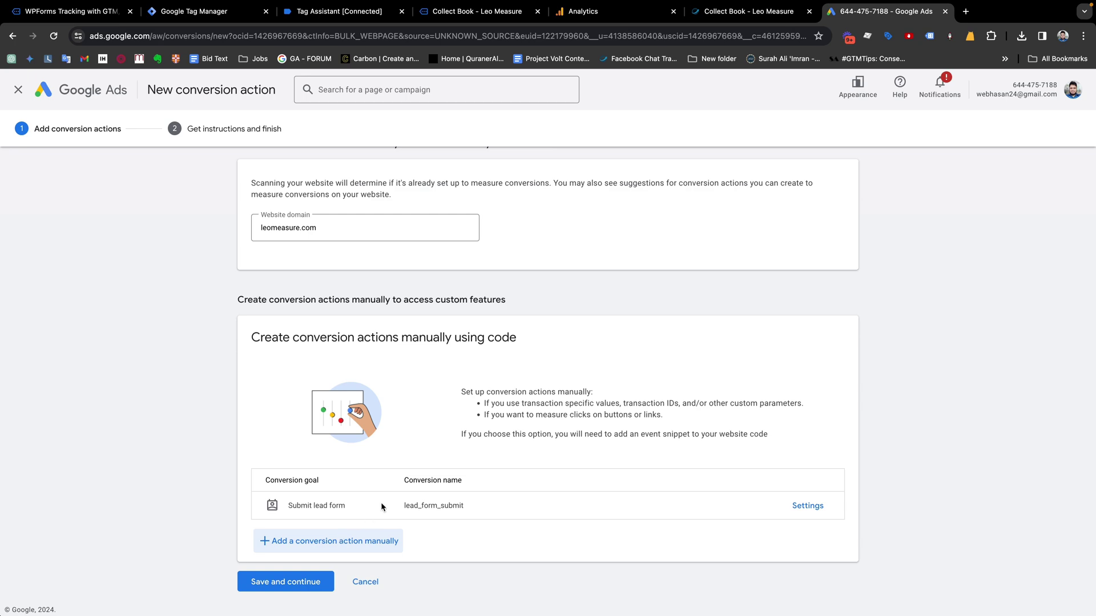
pyautogui.click(803, 506)
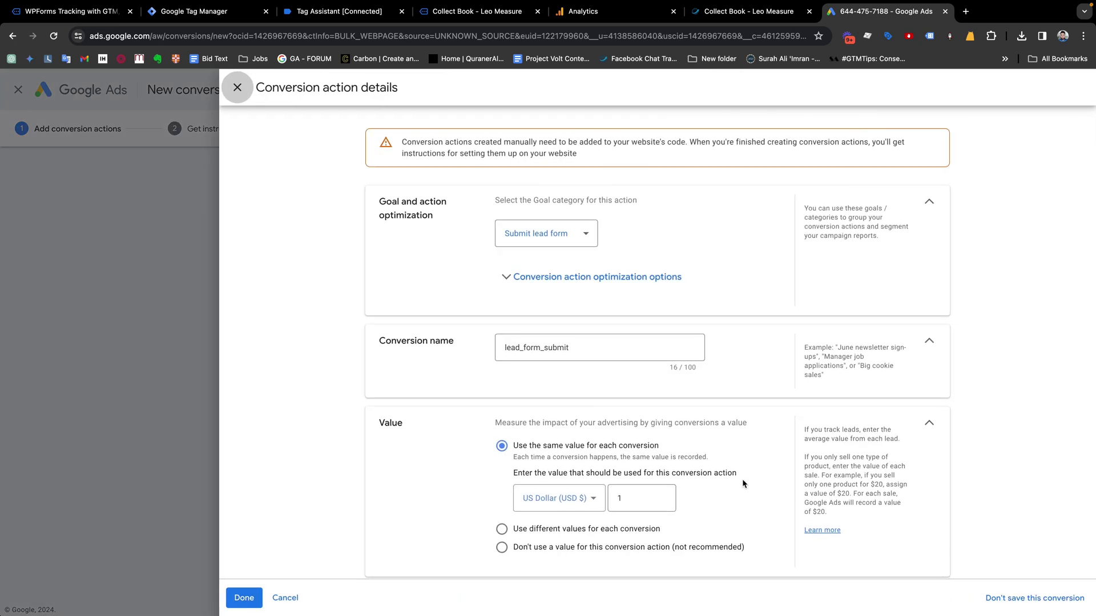
pyautogui.scroll(-5, 583, 397)
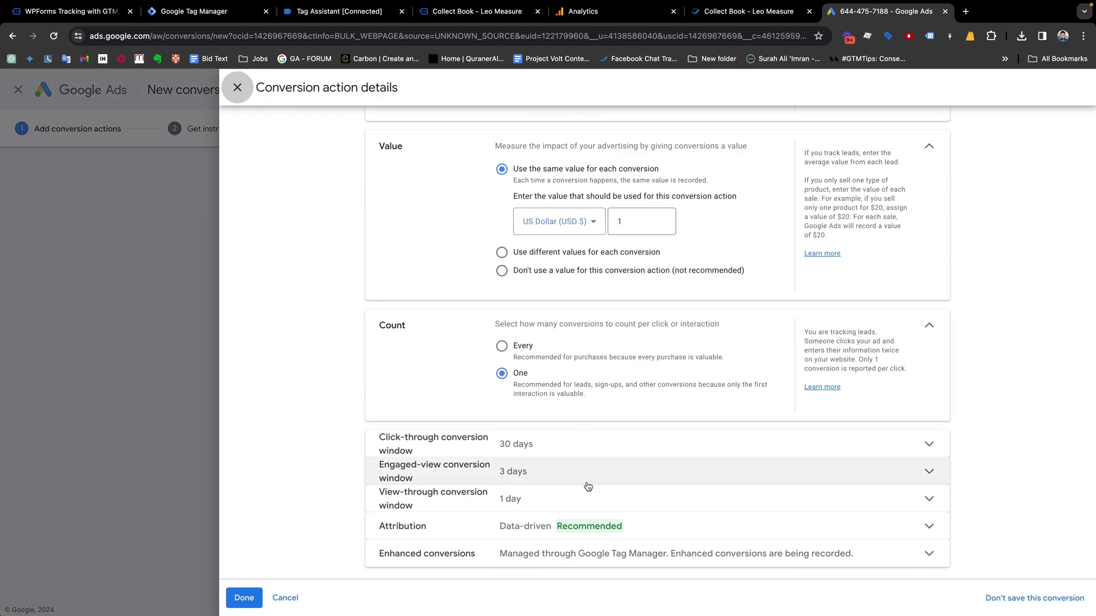
pyautogui.click(563, 547)
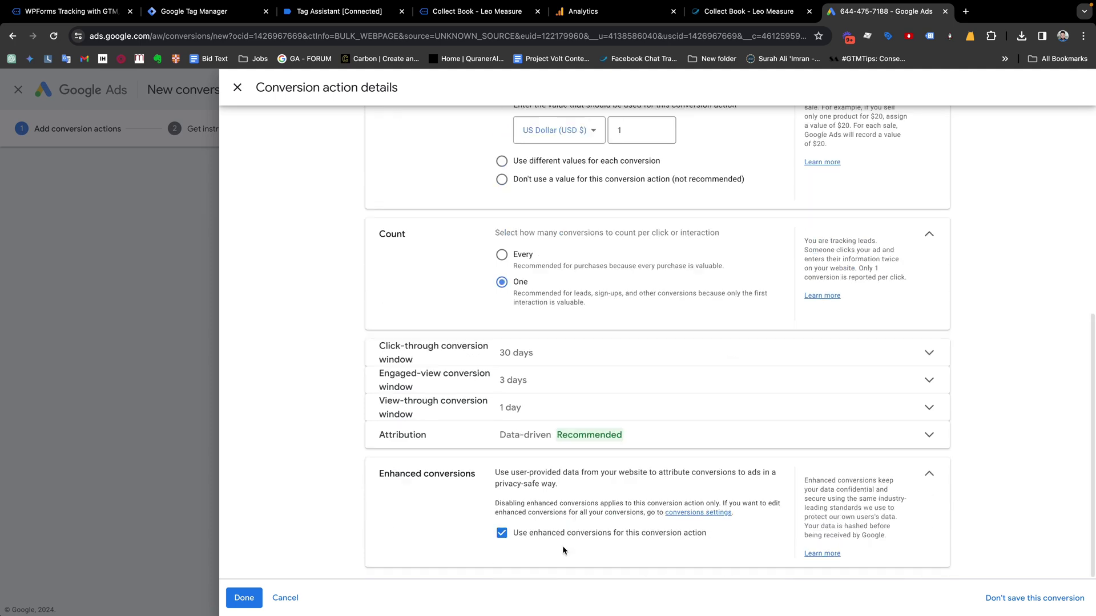
pyautogui.click(245, 598)
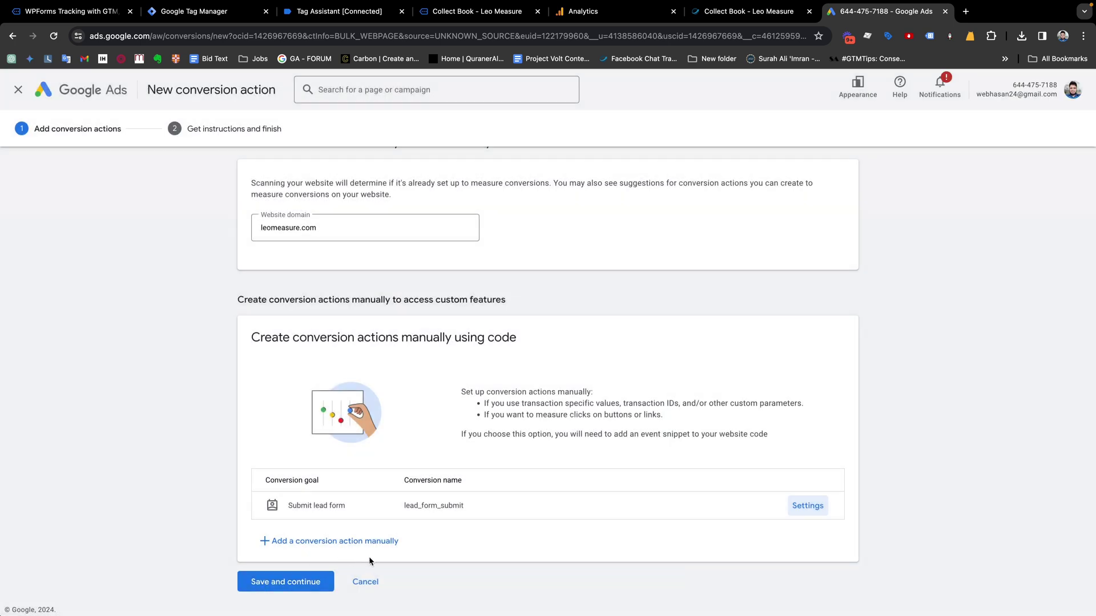
pyautogui.click(281, 586)
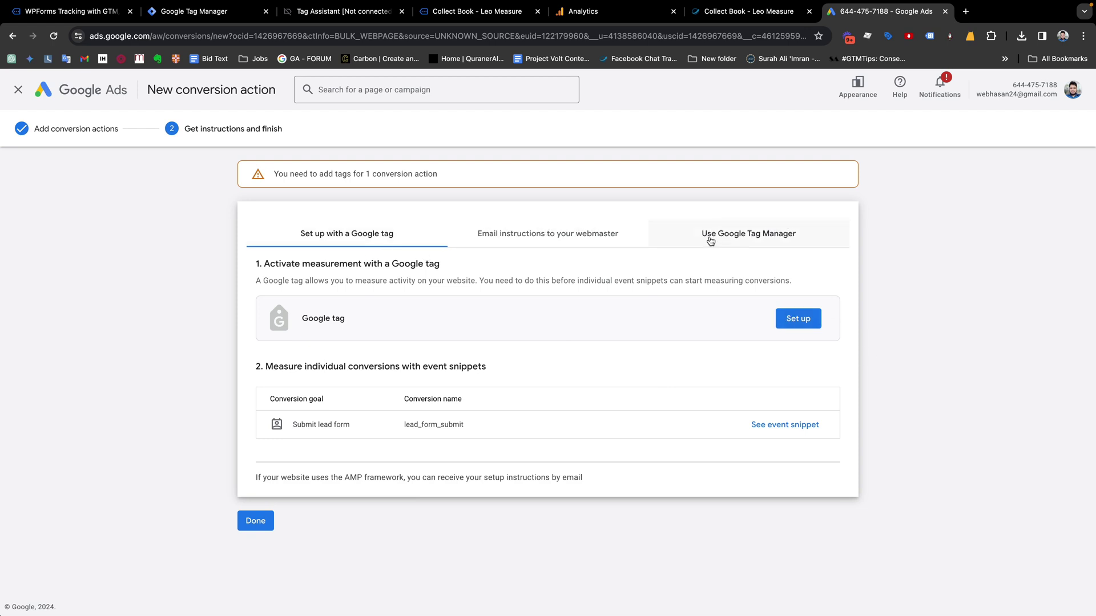
# Show the Google Tag Manager setup details, highlight the conversion ID and label, and return to Tag Manager
pyautogui.click(727, 244)
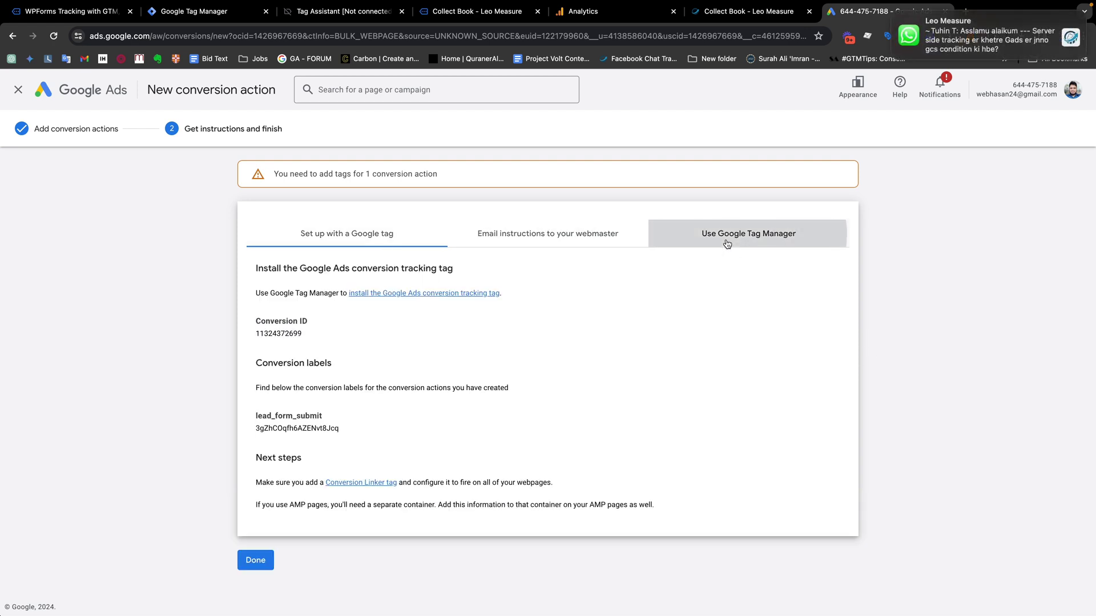
pyautogui.moveTo(268, 321); pyautogui.dragTo(313, 323)
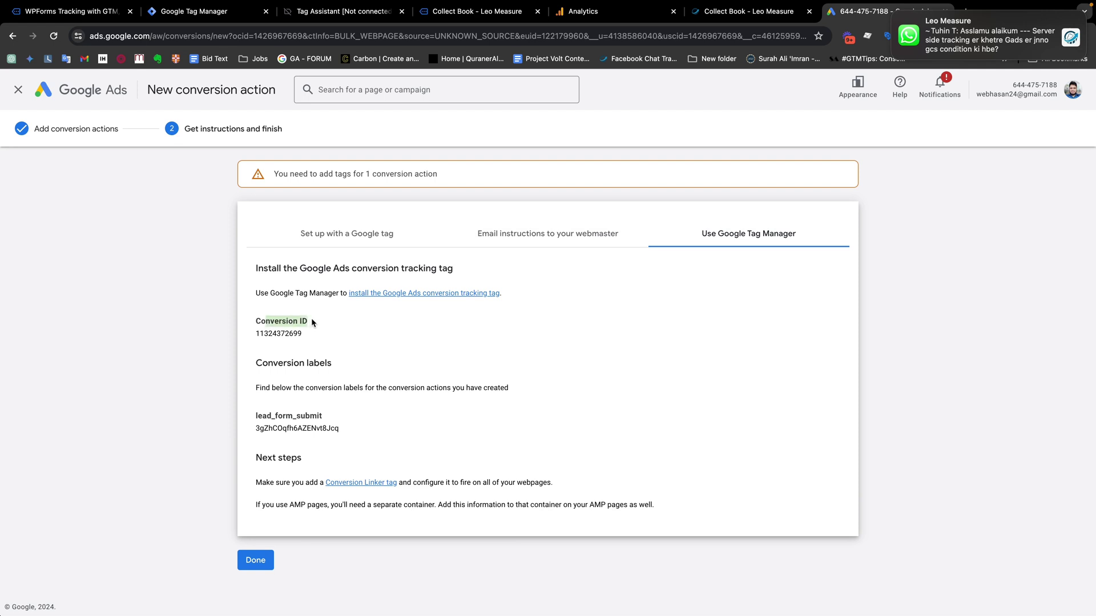
pyautogui.moveTo(341, 428); pyautogui.dragTo(253, 431)
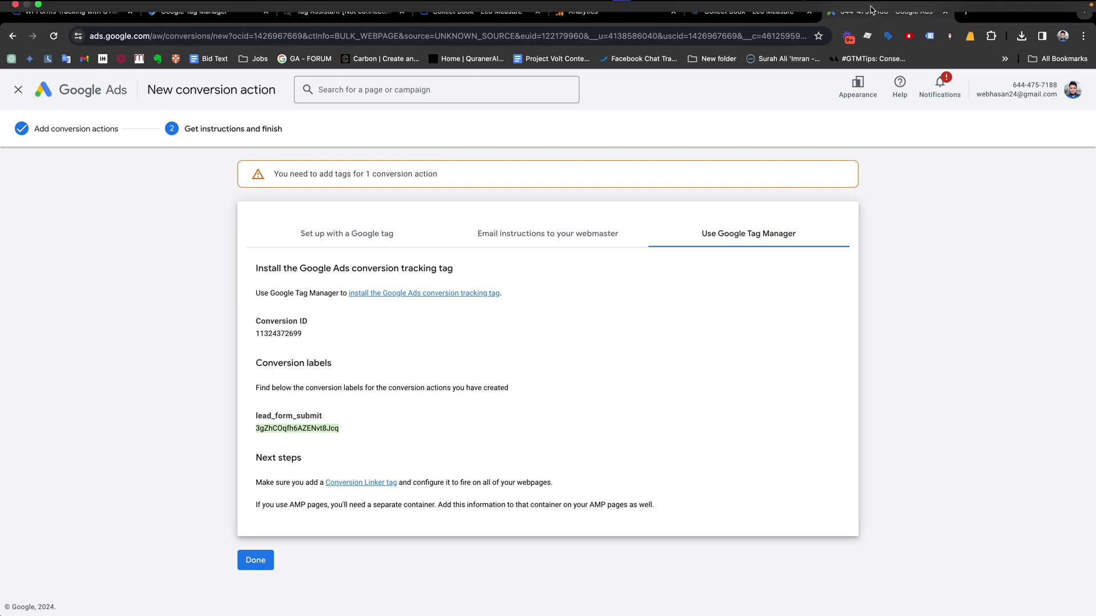
pyautogui.moveTo(857, 25); pyautogui.dragTo(311, 22)
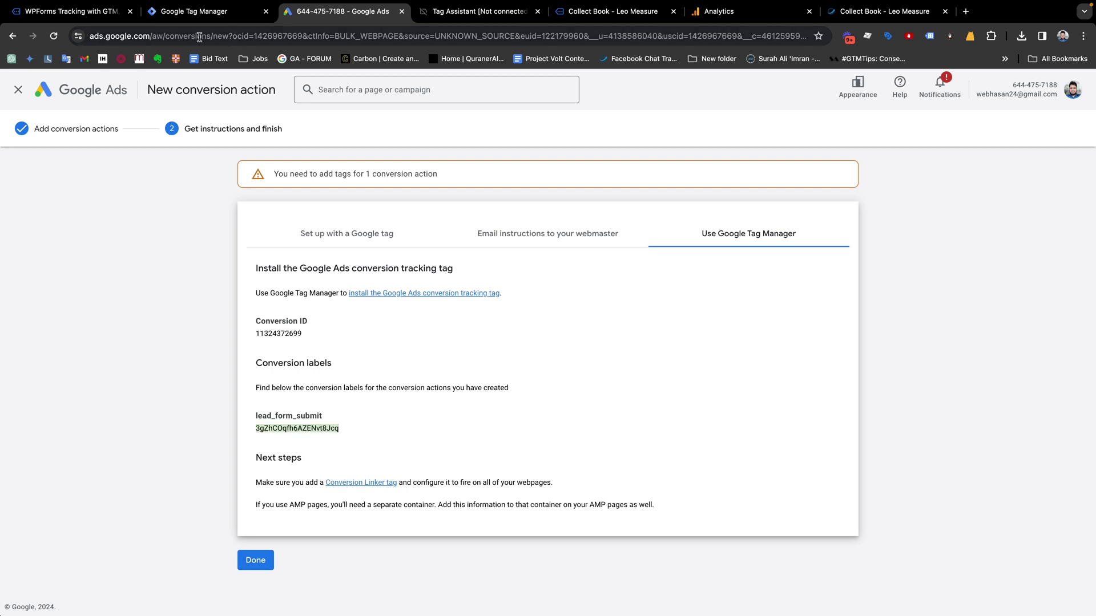
pyautogui.click(176, 21)
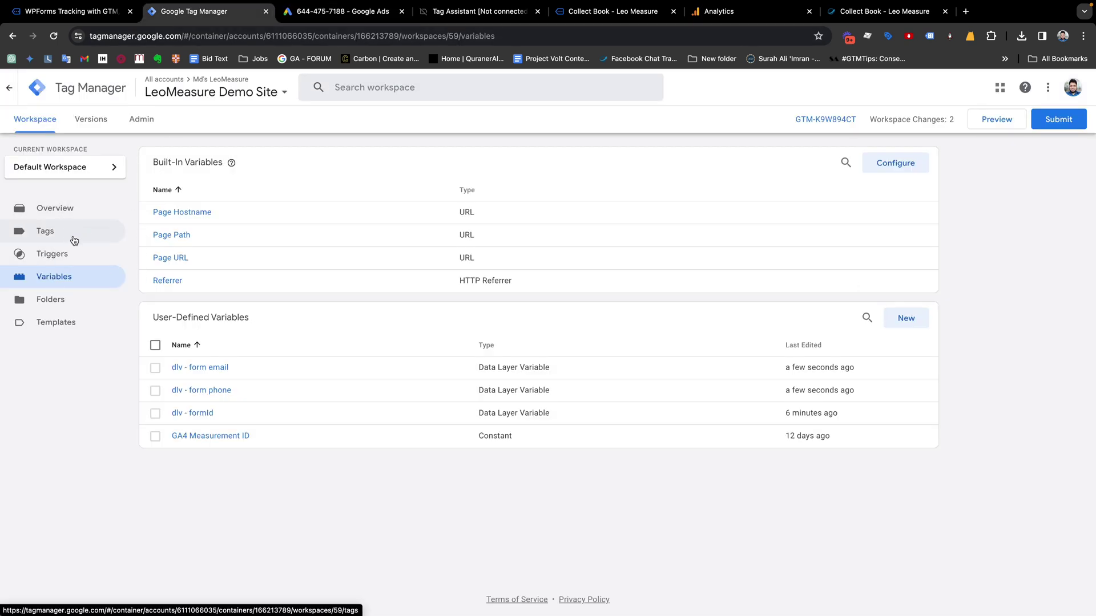
# Create a new tag named 'GAds - Lead Form Submit'
pyautogui.click(54, 238)
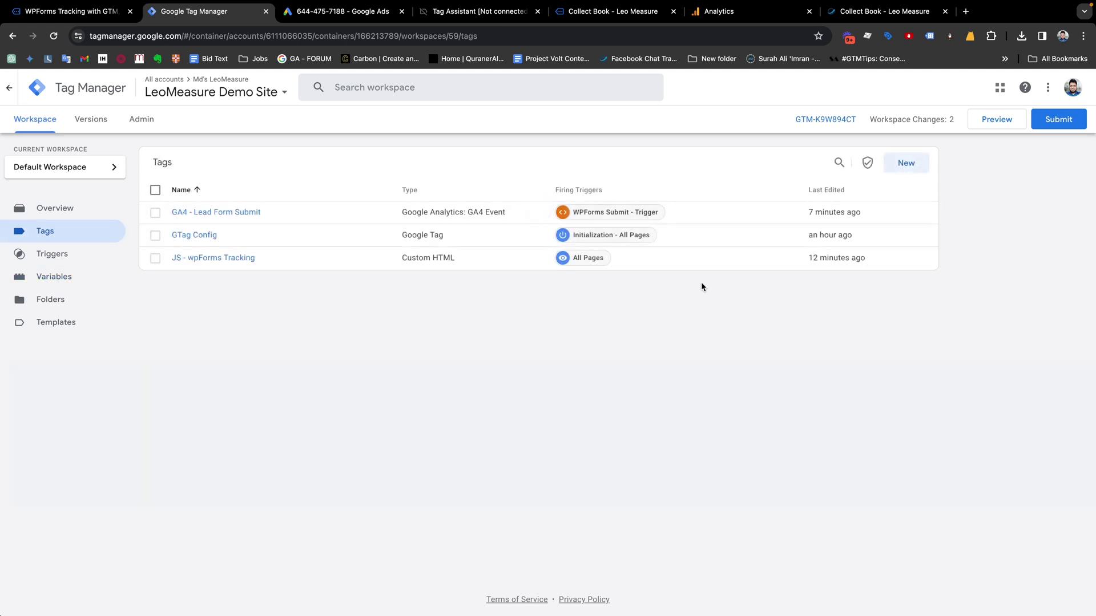
pyautogui.click(905, 163)
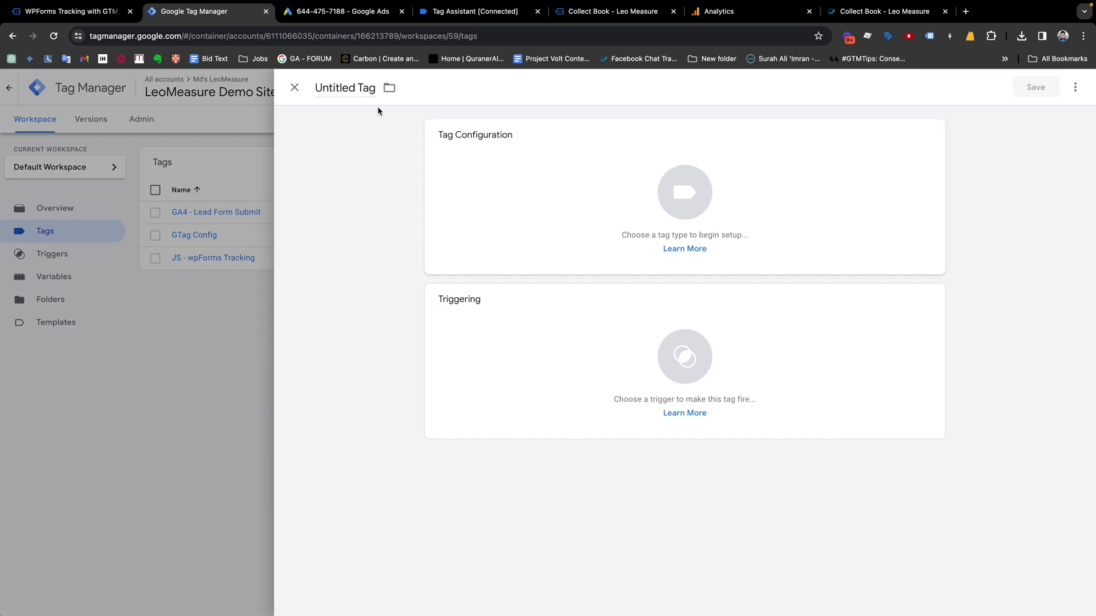
pyautogui.click(348, 88)
pyautogui.write('G')
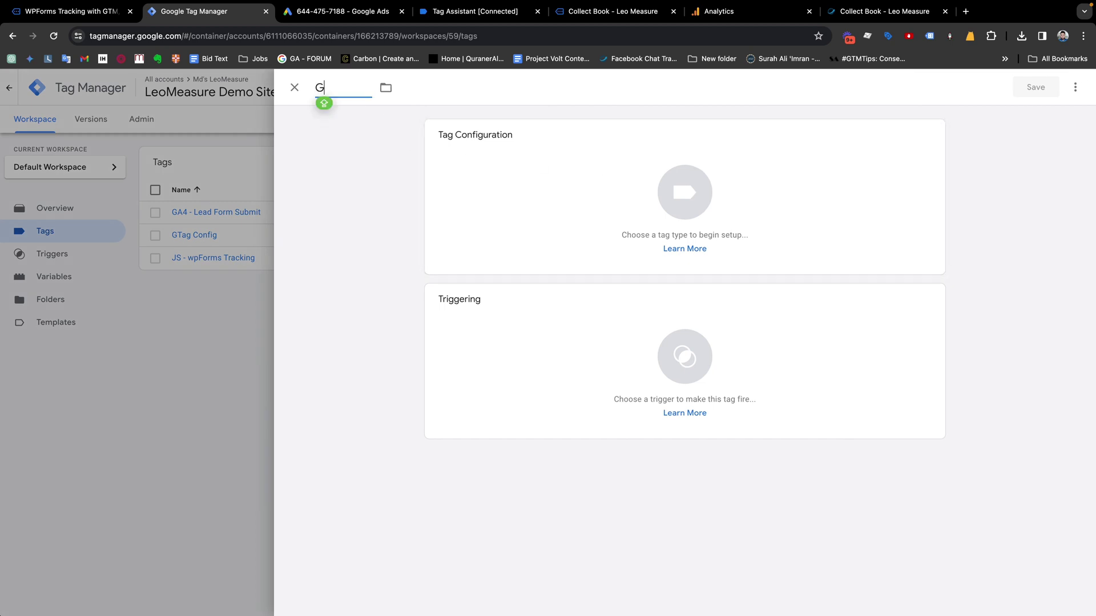
pyautogui.write('ADS - Lead From')
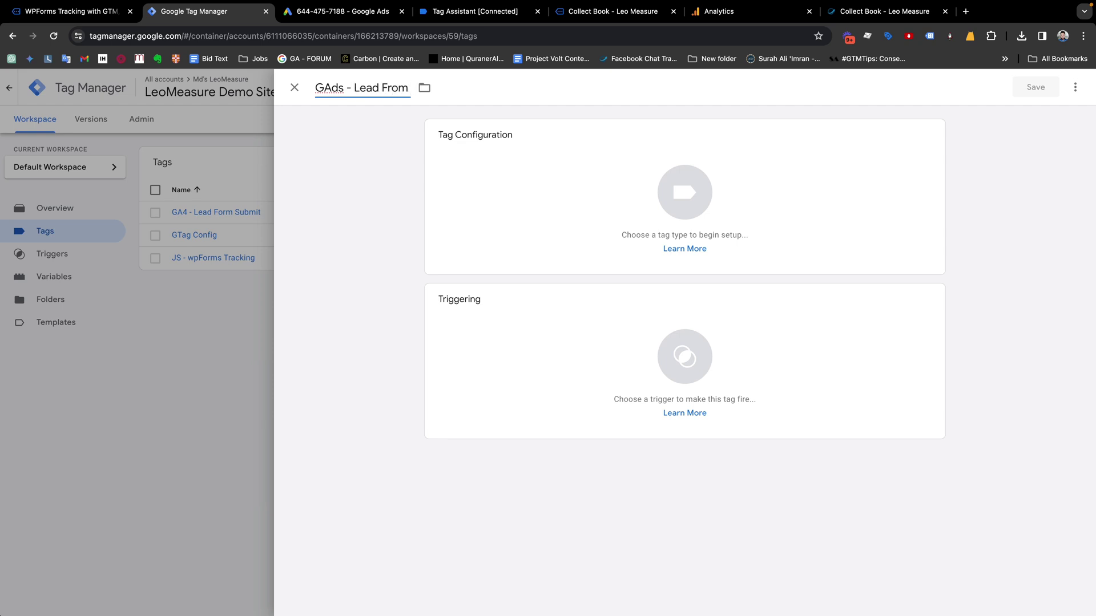
pyautogui.press('BackSpace')
pyautogui.press('BackSpace')
pyautogui.press('BackSpace')
pyautogui.write('rom')
pyautogui.press('BackSpace')
pyautogui.press('BackSpace')
pyautogui.press('BackSpace')
pyautogui.write('ormm')
pyautogui.press('BackSpace')
pyautogui.press('BackSpace')
pyautogui.write('m Submit')
pyautogui.click(401, 153)
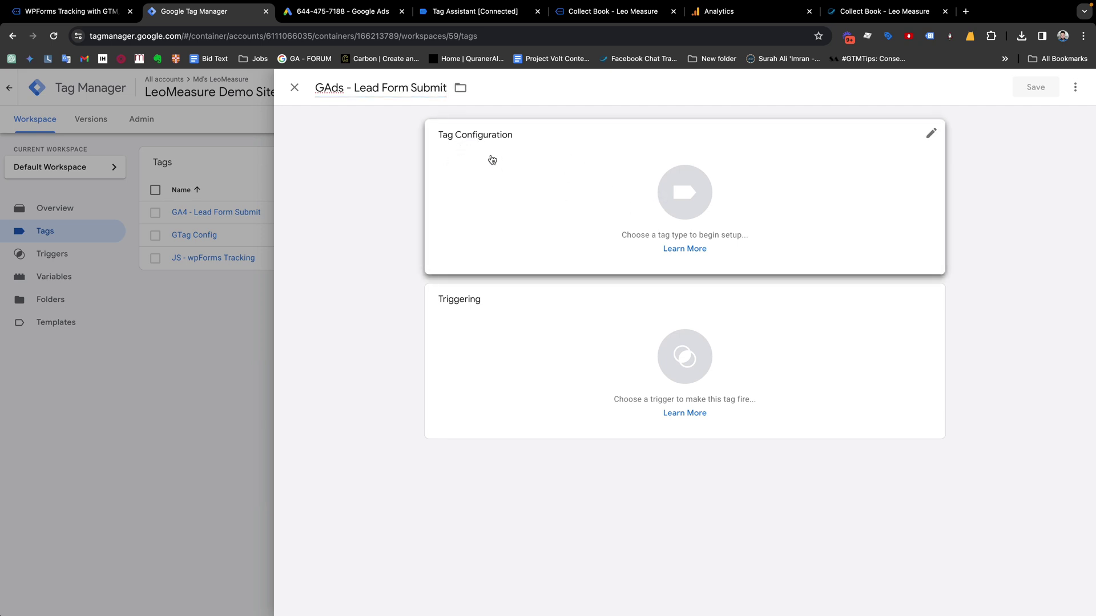
pyautogui.click(689, 200)
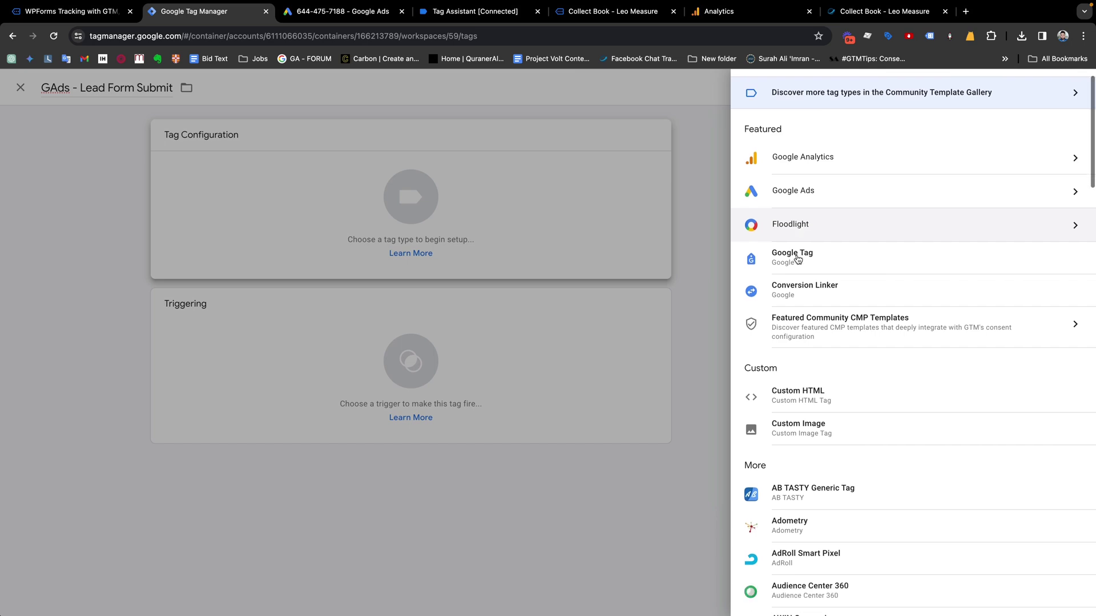
pyautogui.click(832, 190)
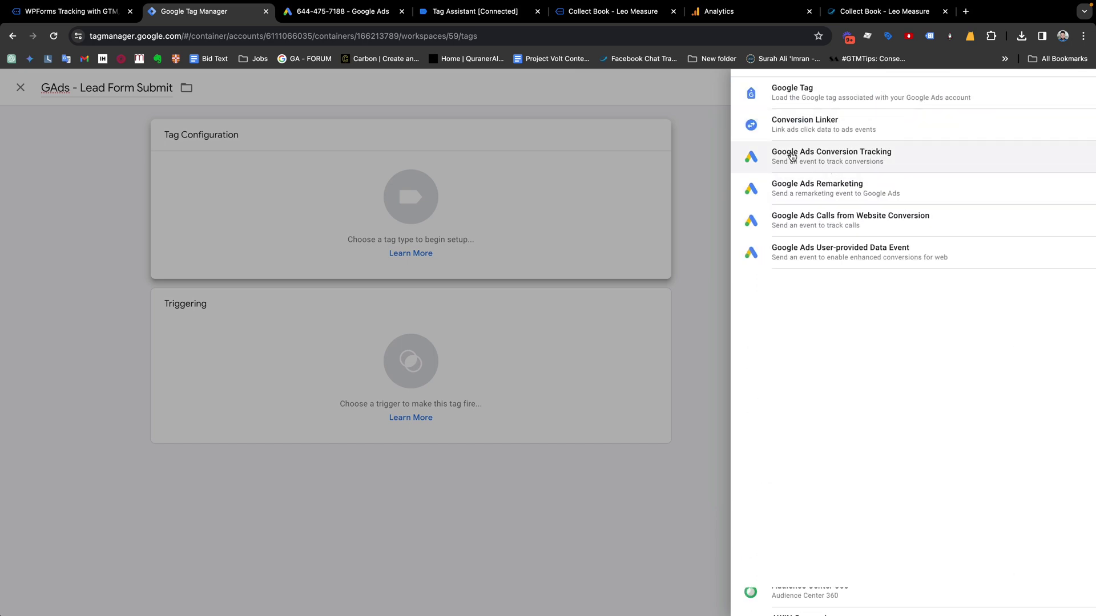
pyautogui.click(840, 159)
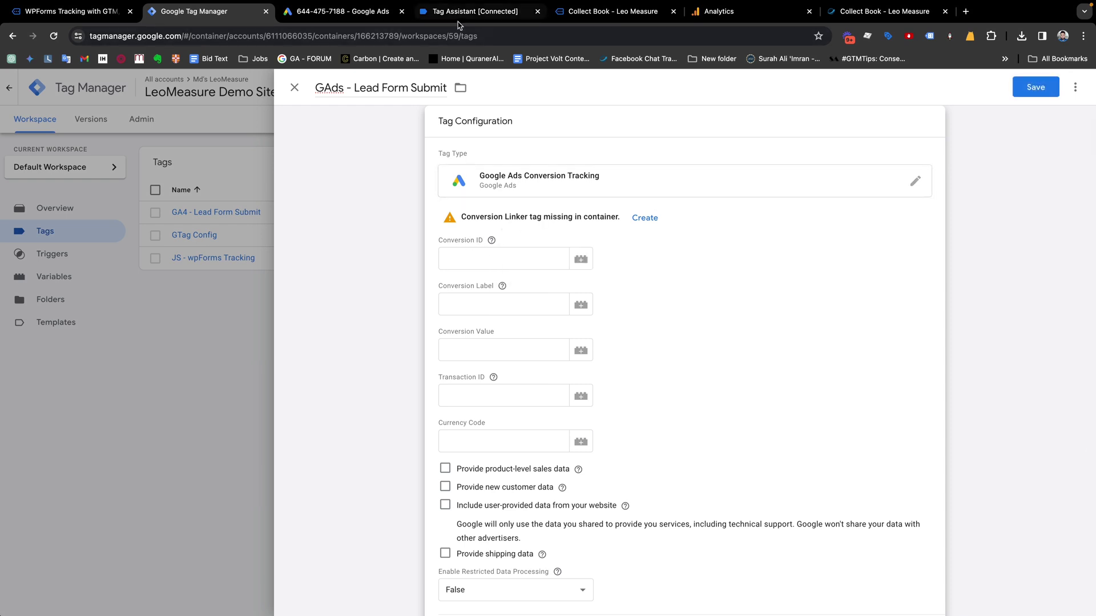
pyautogui.click(359, 12)
pyautogui.doubleClick(291, 332)
pyautogui.hotkey('ctrl', 'c')
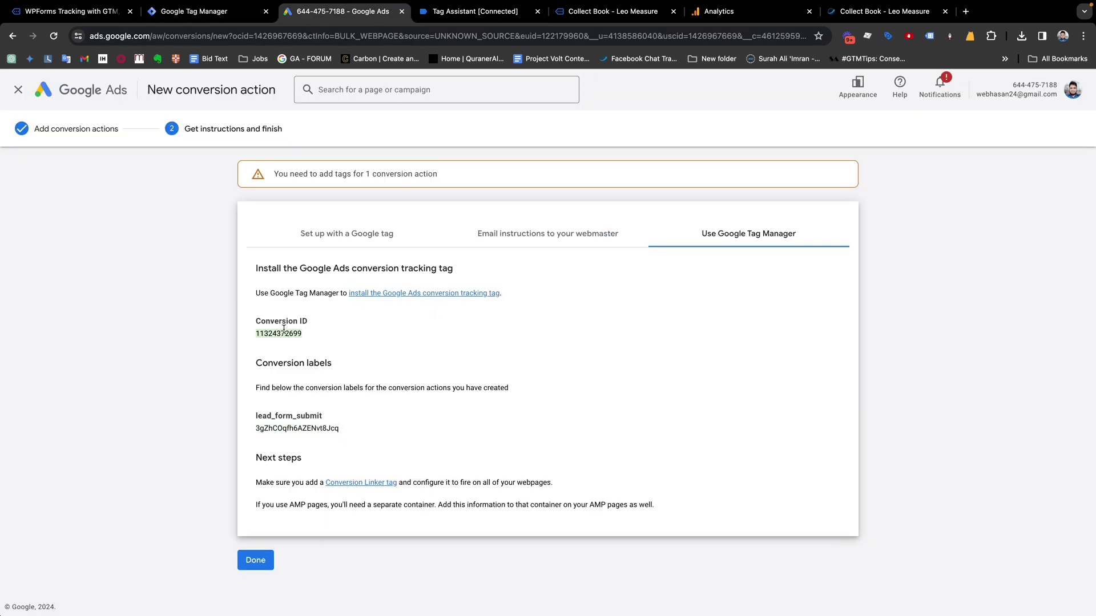
pyautogui.click(227, 12)
pyautogui.click(462, 255)
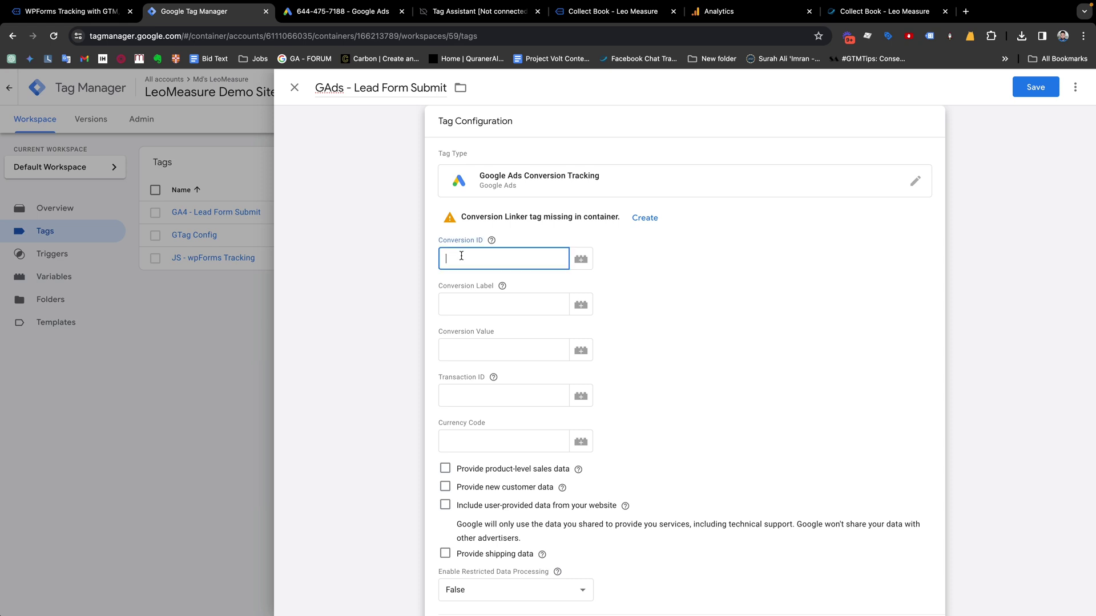
pyautogui.hotkey('ctrl', 'v')
# Paste the conversion label copied from Google Ads into the Conversion Label field
pyautogui.click(346, 18)
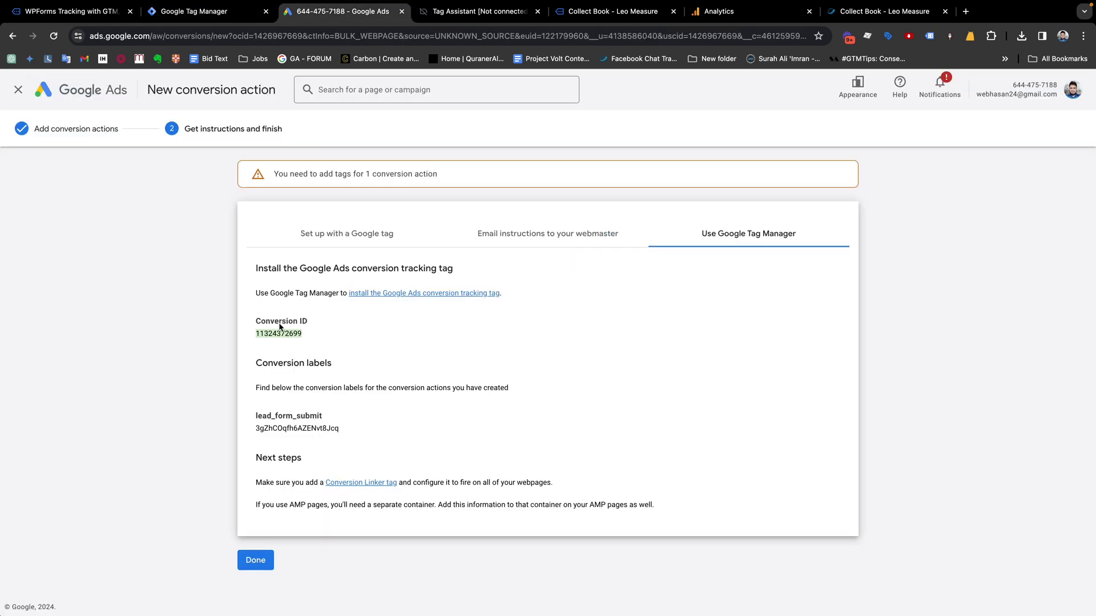
pyautogui.moveTo(347, 429); pyautogui.dragTo(259, 427)
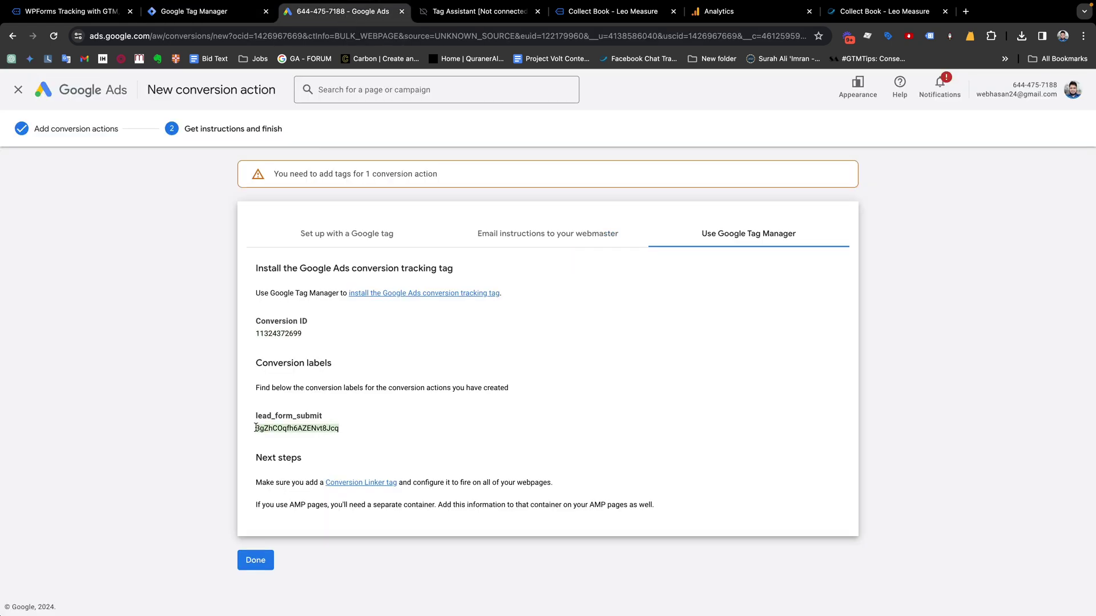
pyautogui.click(229, 12)
pyautogui.click(453, 299)
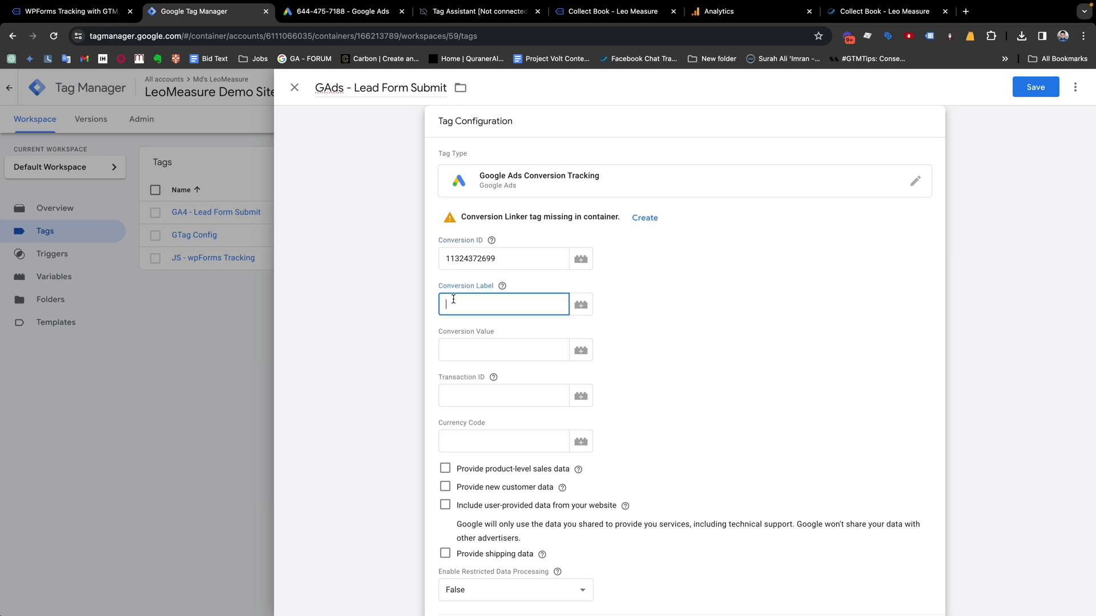
pyautogui.write('3gZhCOqfh6AZENvt8Jcq')
# Set conversion value 1 and currency code USD, leaving Transaction ID empty
pyautogui.click(516, 355)
pyautogui.write('1')
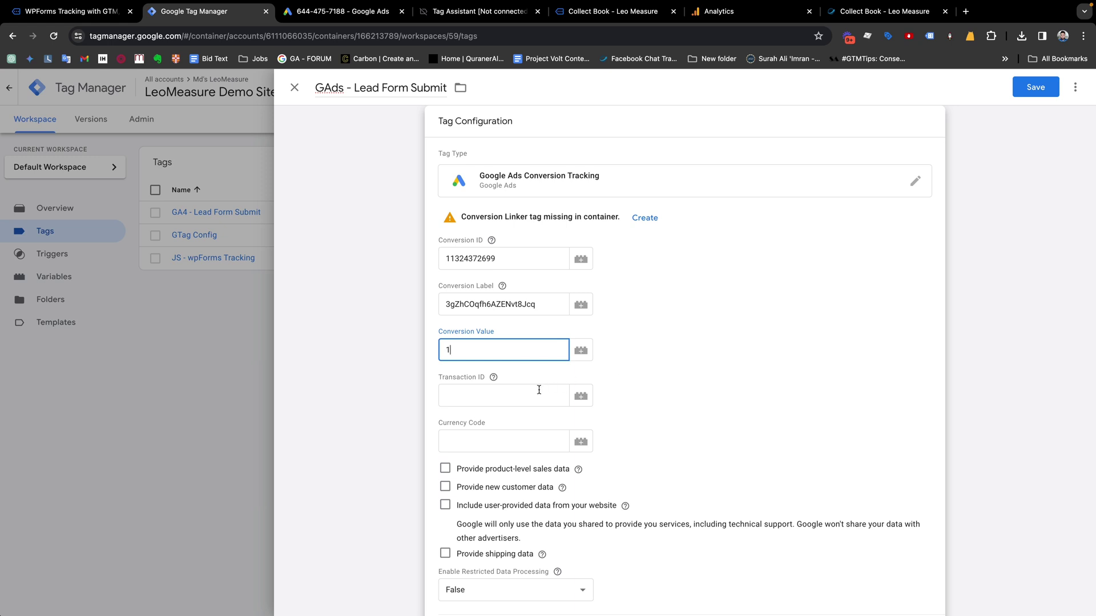
pyautogui.click(493, 378)
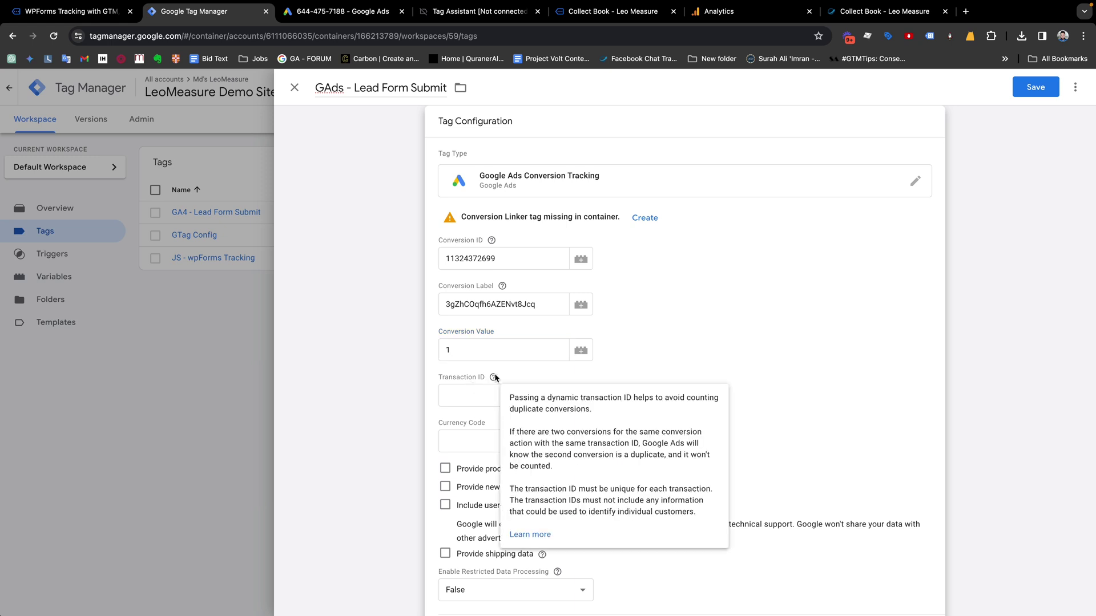
pyautogui.click(481, 401)
pyautogui.write('U')
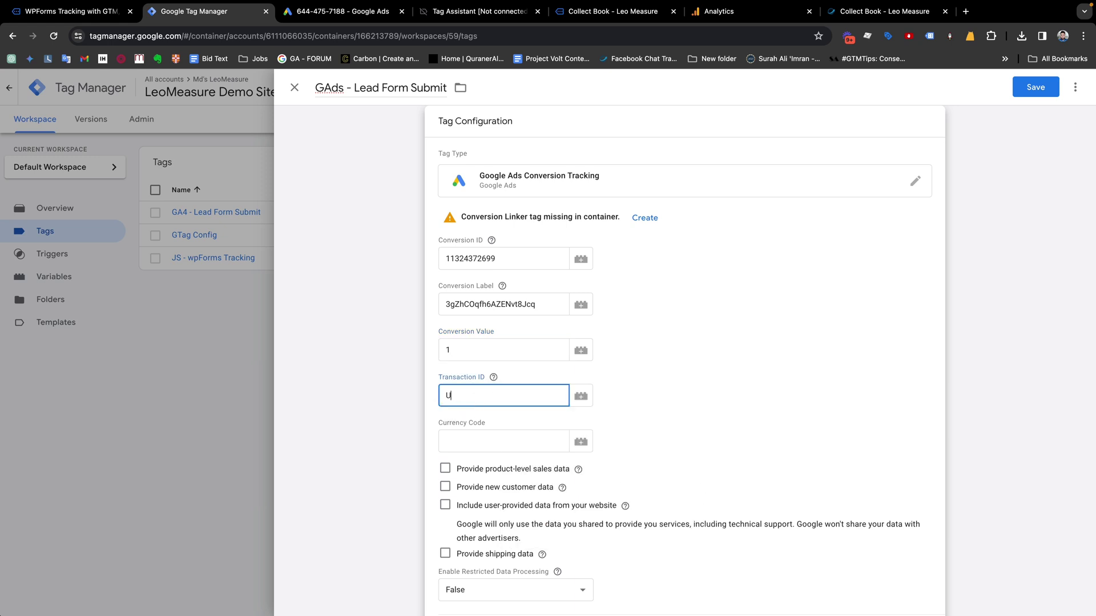
pyautogui.write('SD')
pyautogui.click(460, 382)
pyautogui.doubleClick(473, 391)
pyautogui.press('BackSpace')
pyautogui.click(479, 440)
pyautogui.write('USD')
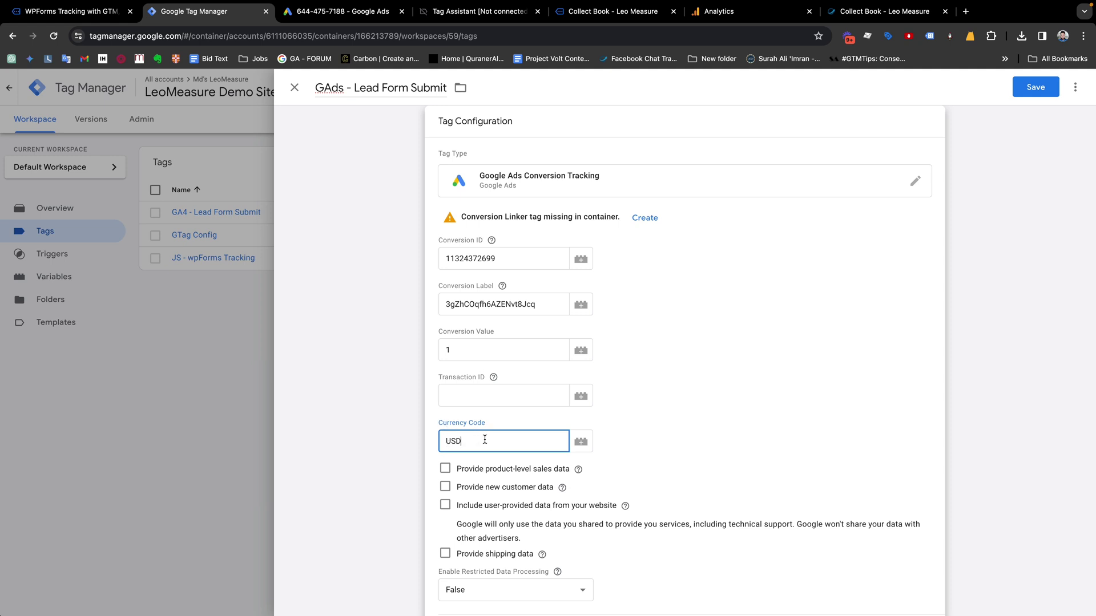
pyautogui.scroll(-2, 485, 440)
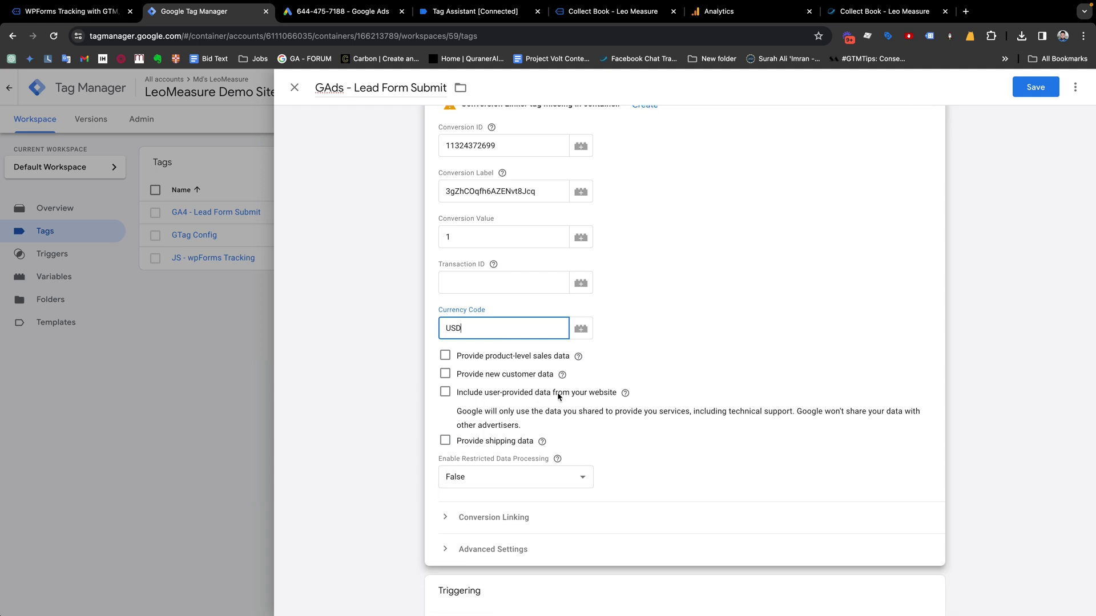
# Include user-provided data via a new variable using dlv - form email and dlv - form phone
pyautogui.click(445, 393)
pyautogui.click(543, 446)
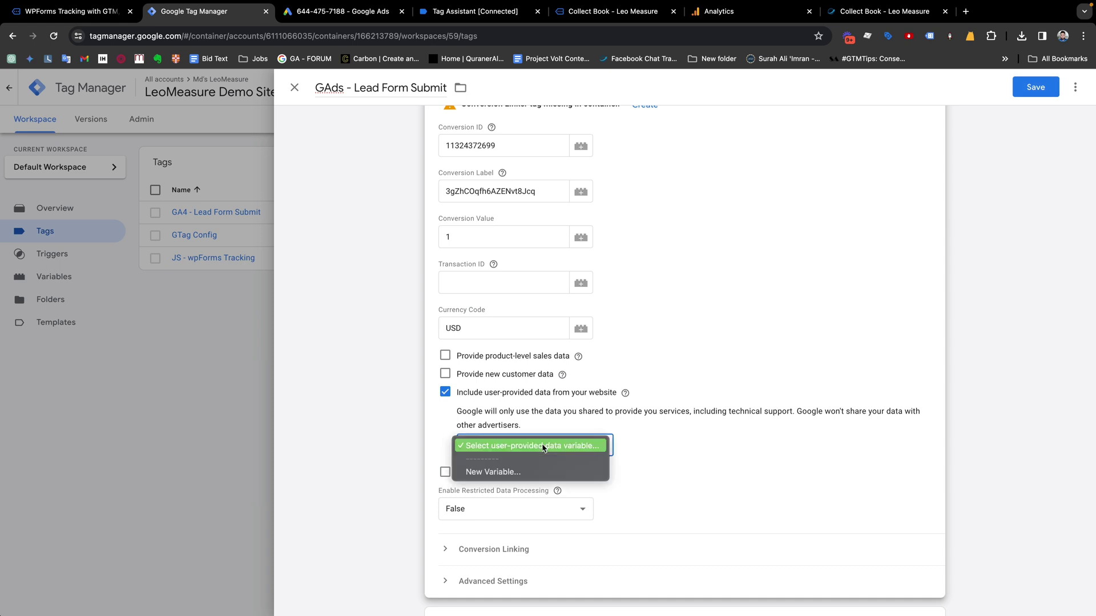
pyautogui.click(497, 472)
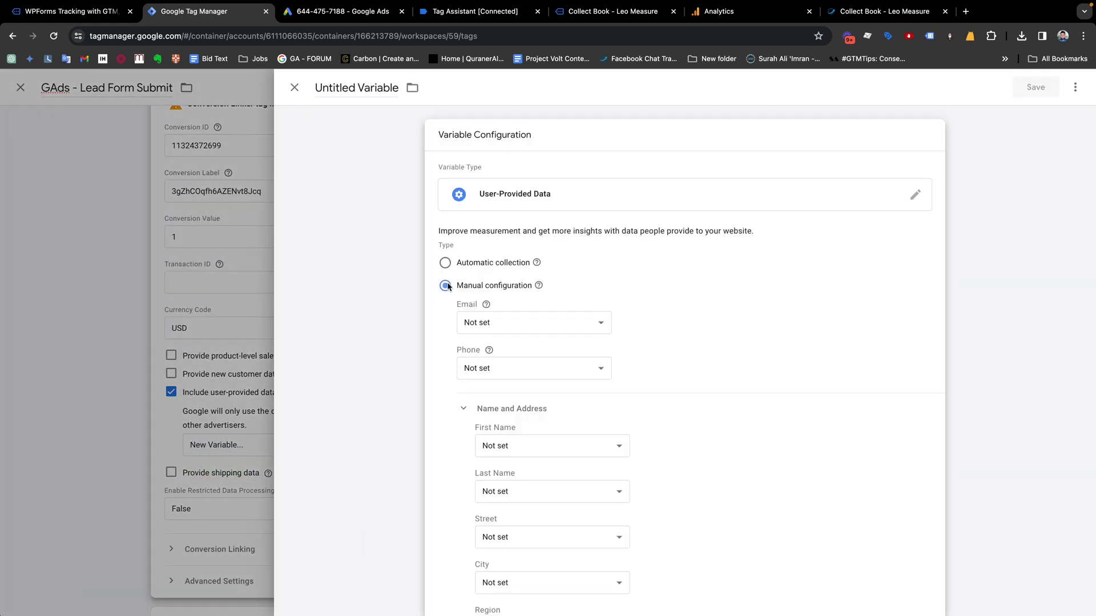
pyautogui.click(507, 324)
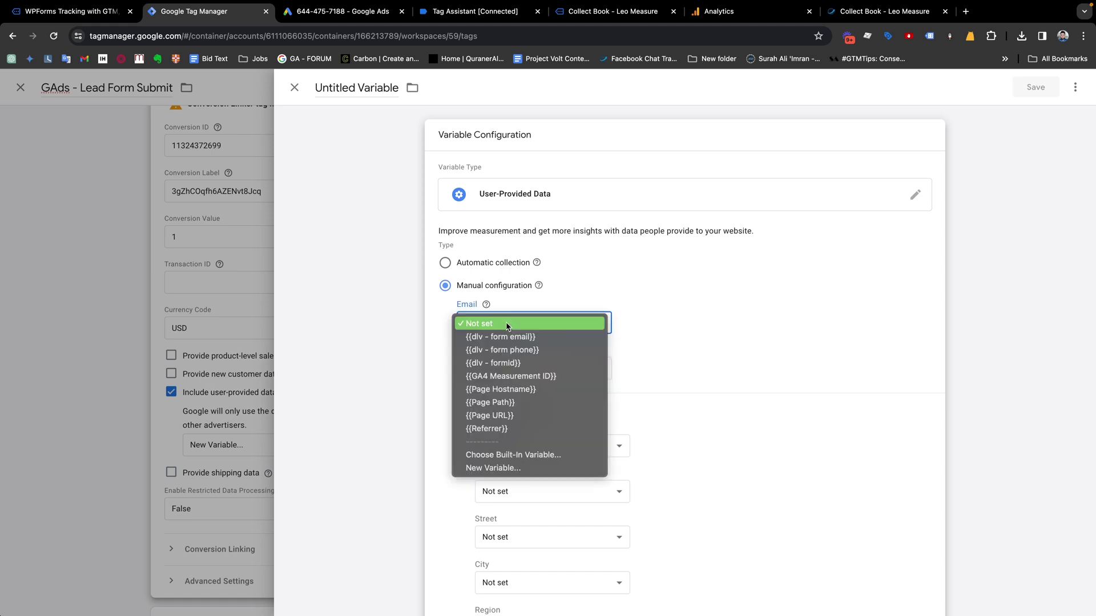
pyautogui.click(505, 337)
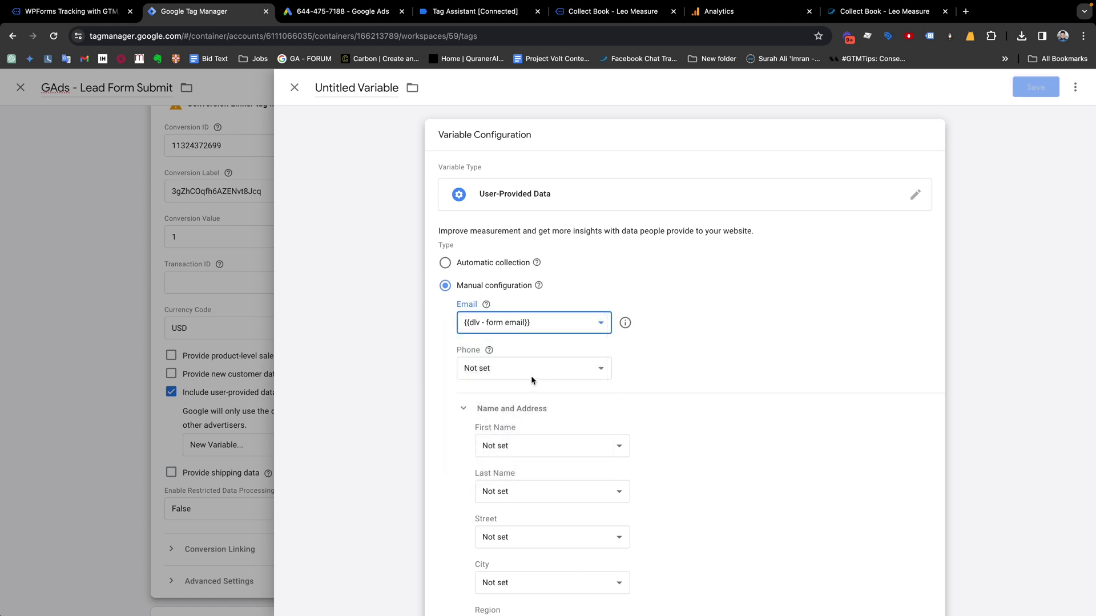
pyautogui.click(531, 370)
pyautogui.click(513, 395)
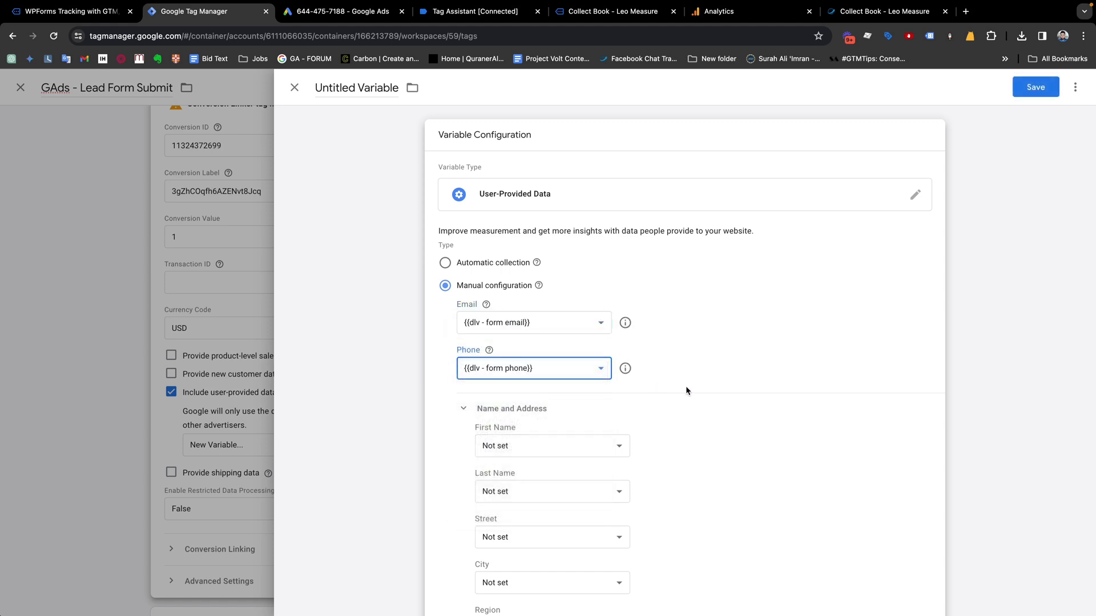
# Leave Region unset and save the variable as 'User-Provided Data - Lead Form'
pyautogui.scroll(-1, 686, 386)
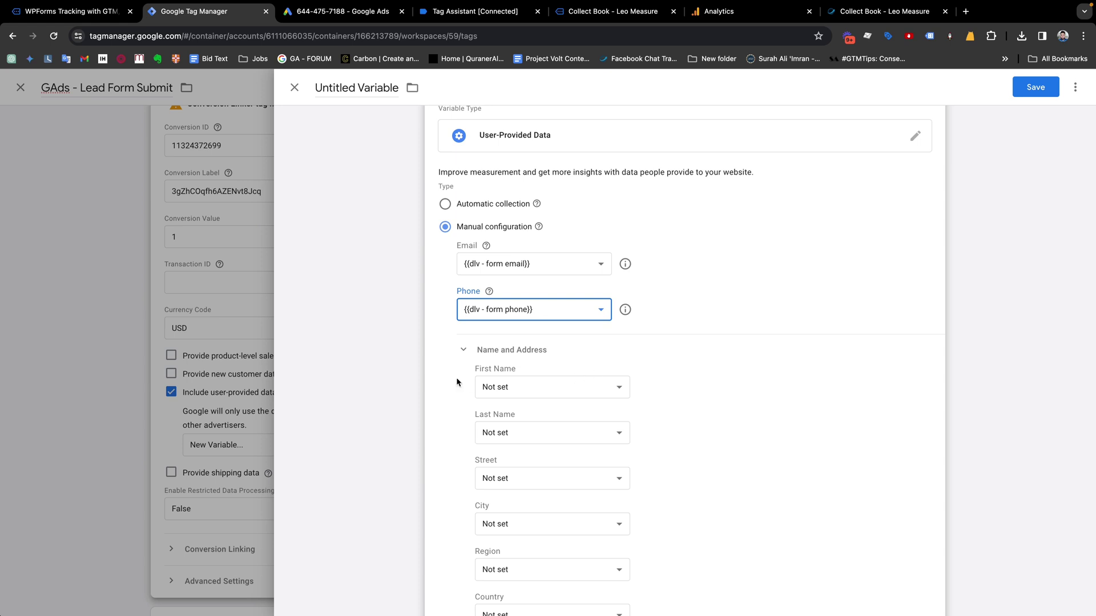
pyautogui.scroll(-3, 508, 410)
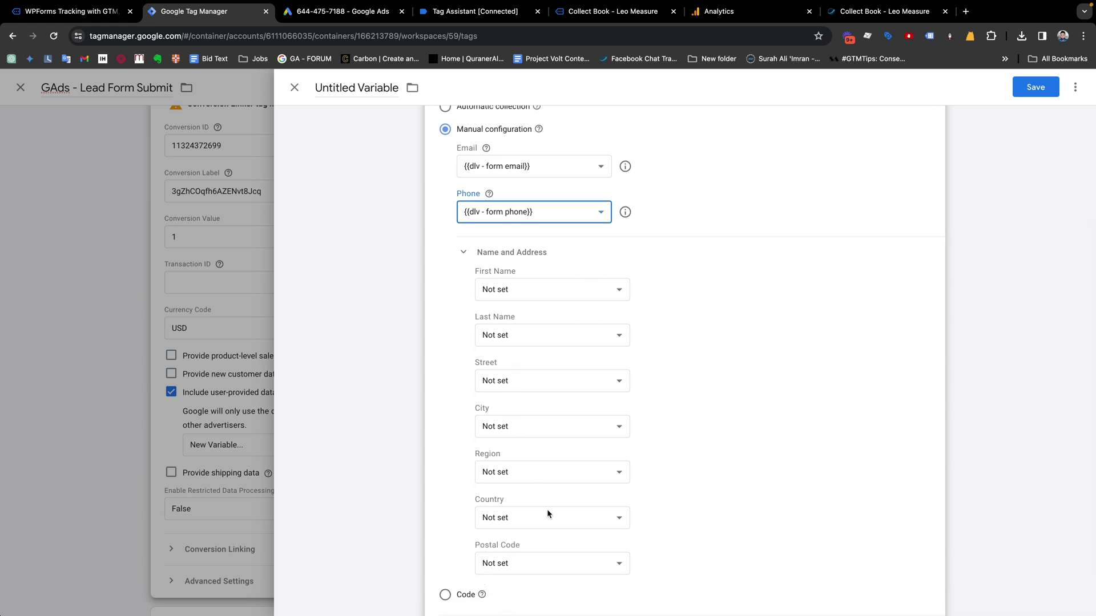
pyautogui.click(577, 469)
pyautogui.click(711, 381)
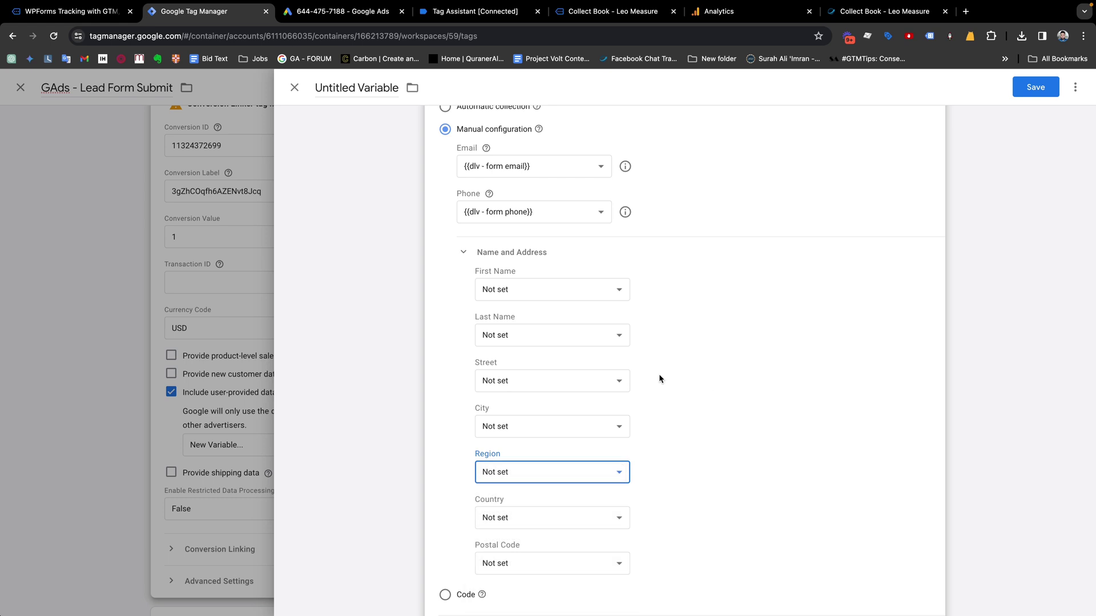
pyautogui.scroll(3, 613, 427)
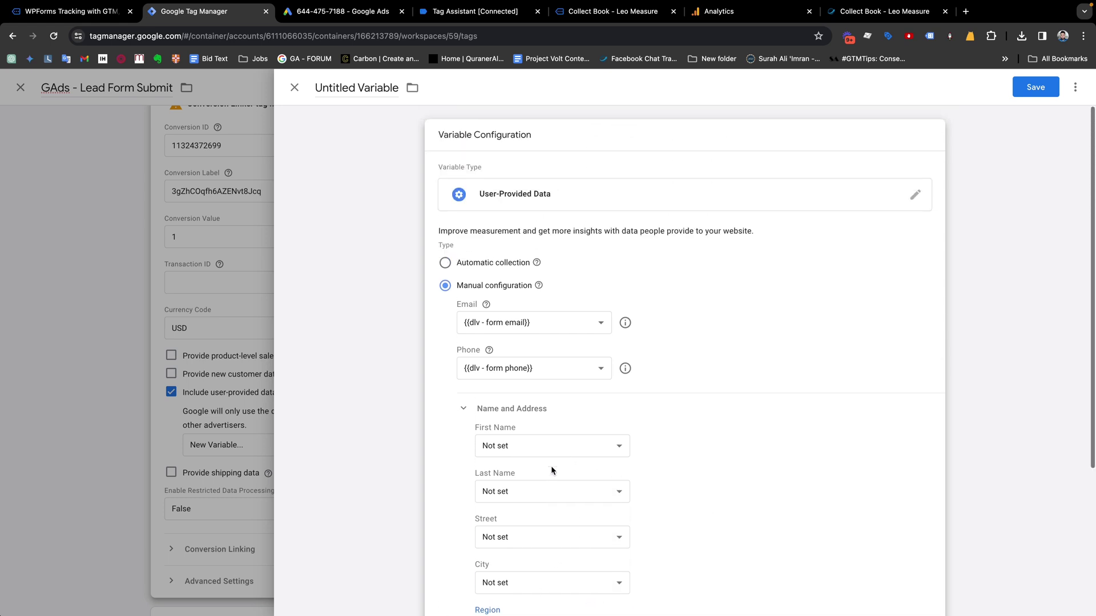
pyautogui.click(1034, 87)
pyautogui.press('Left')
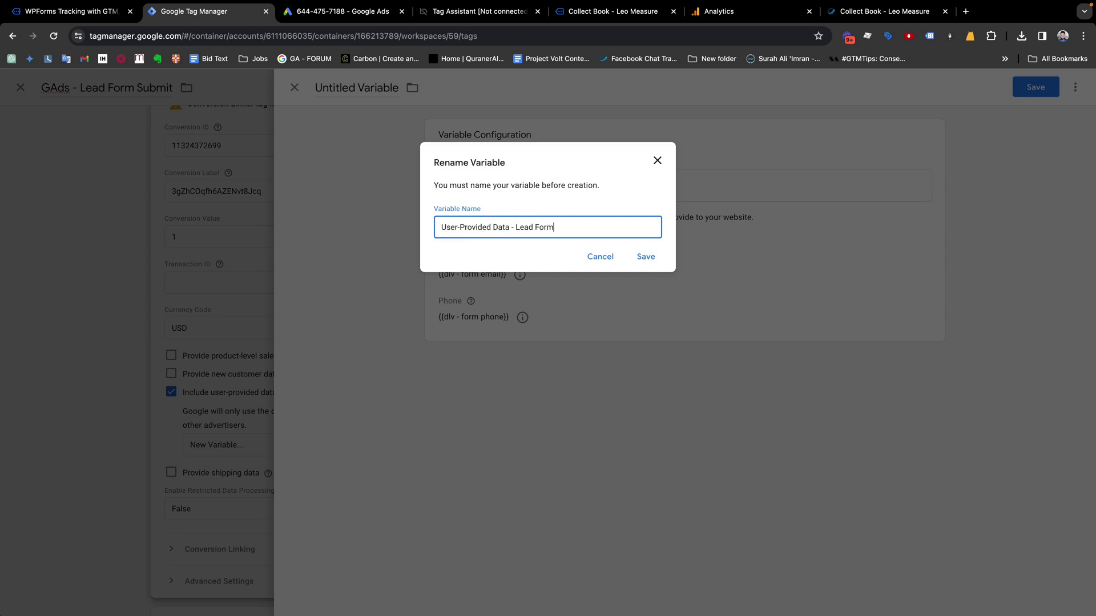
pyautogui.click(645, 256)
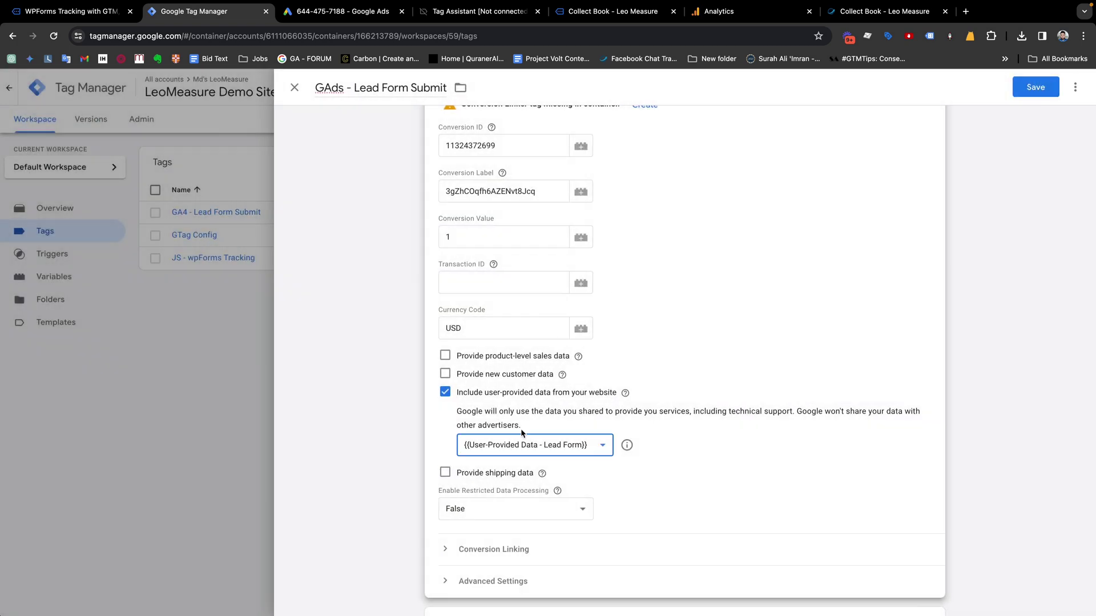
# Attach WPForms Submit - Trigger as the firing trigger and save the GAds tag
pyautogui.scroll(-3, 532, 440)
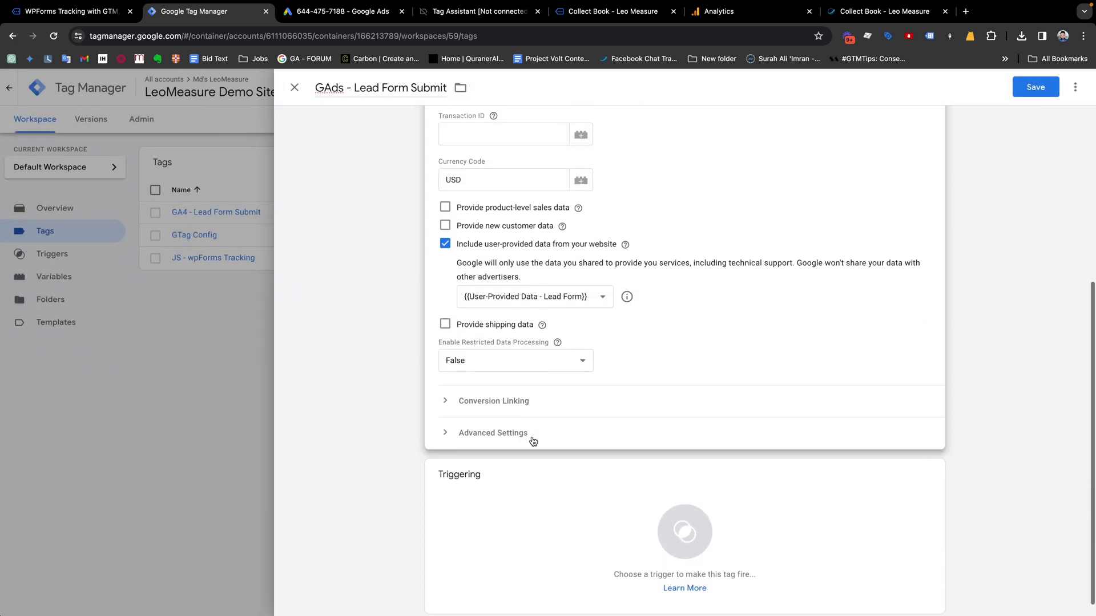
pyautogui.click(675, 530)
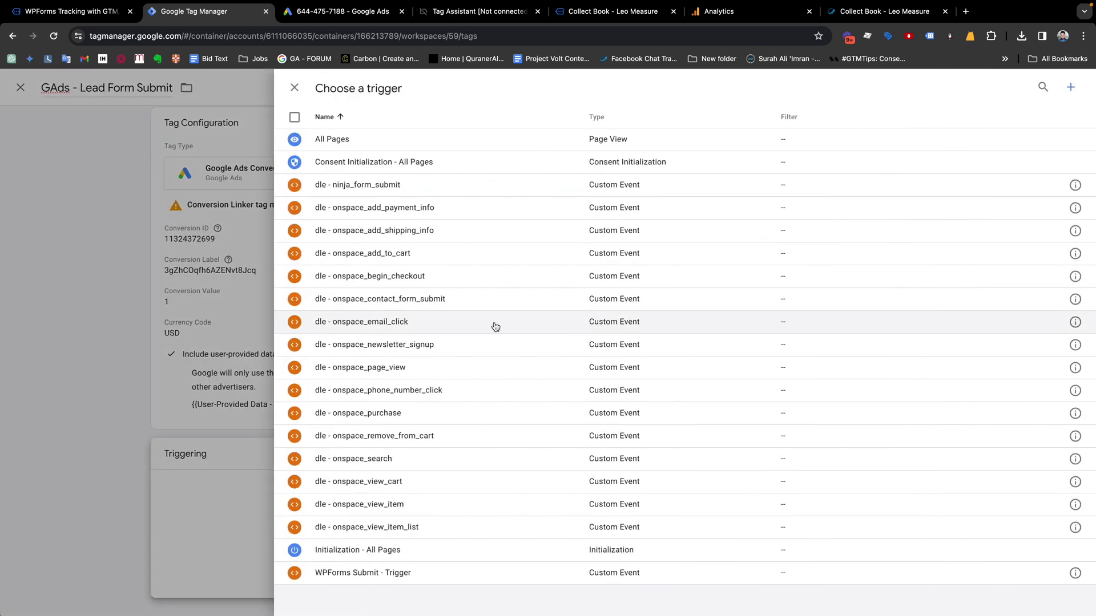
pyautogui.click(331, 575)
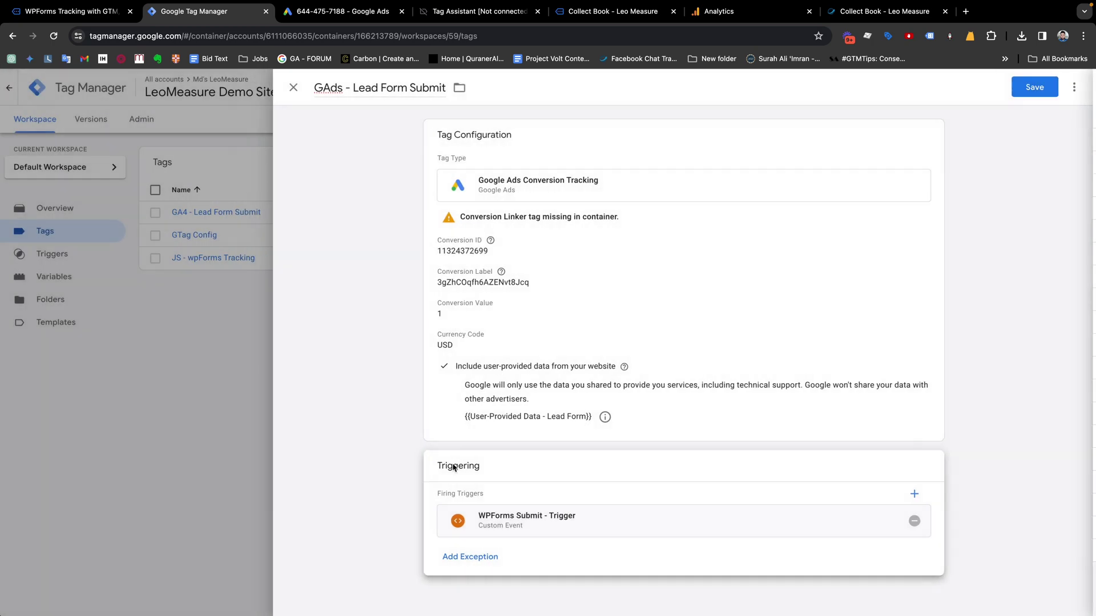
pyautogui.click(1030, 89)
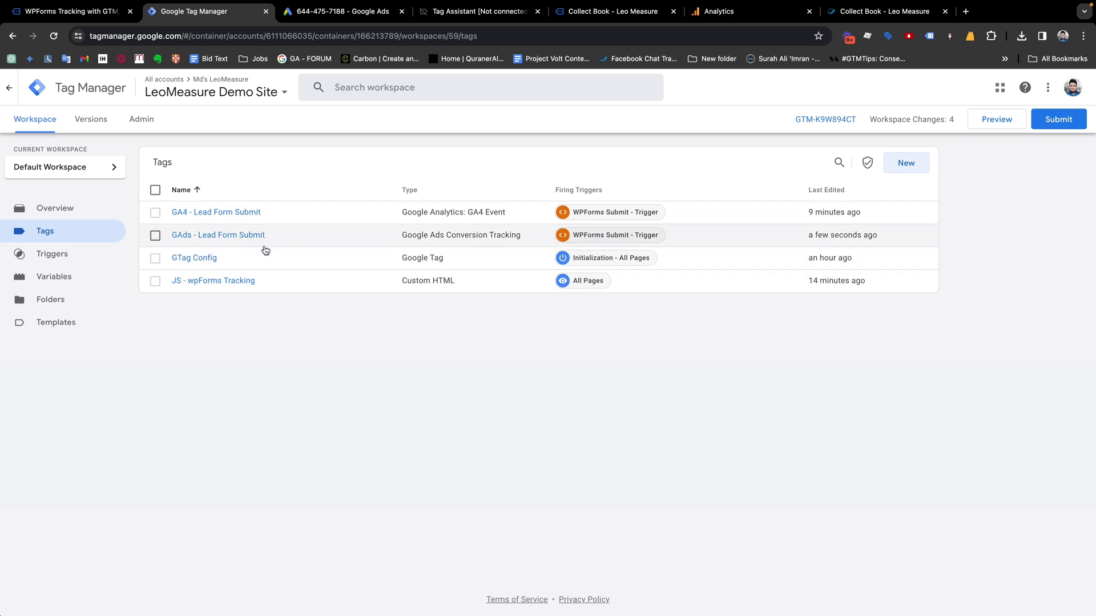
# Create a Conversion Linker tag from the GAds tag's warning, then start a workspace Preview
pyautogui.click(237, 235)
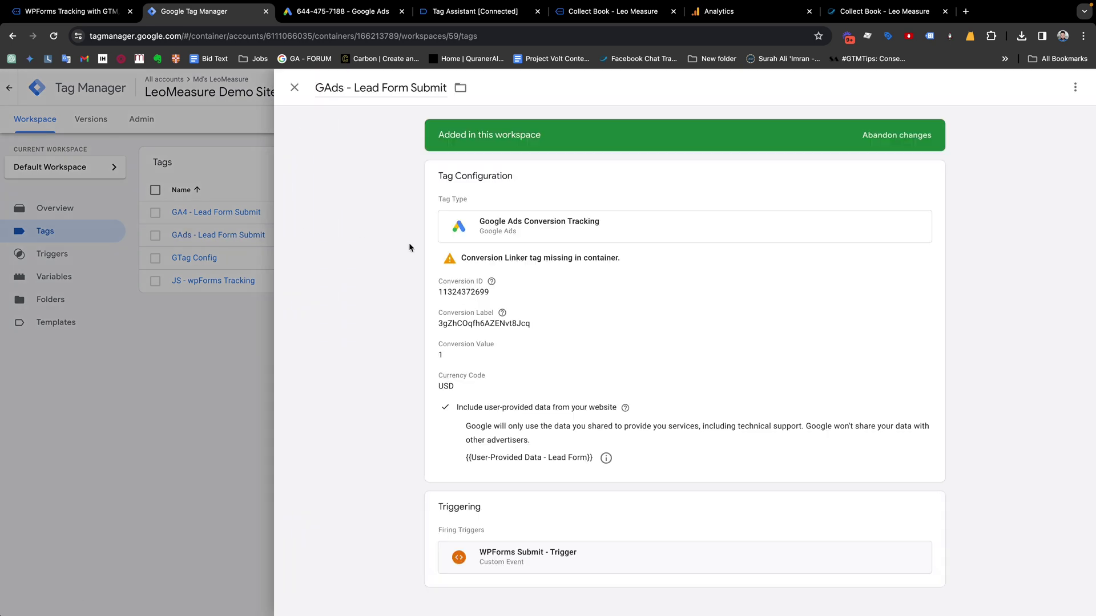
pyautogui.click(462, 262)
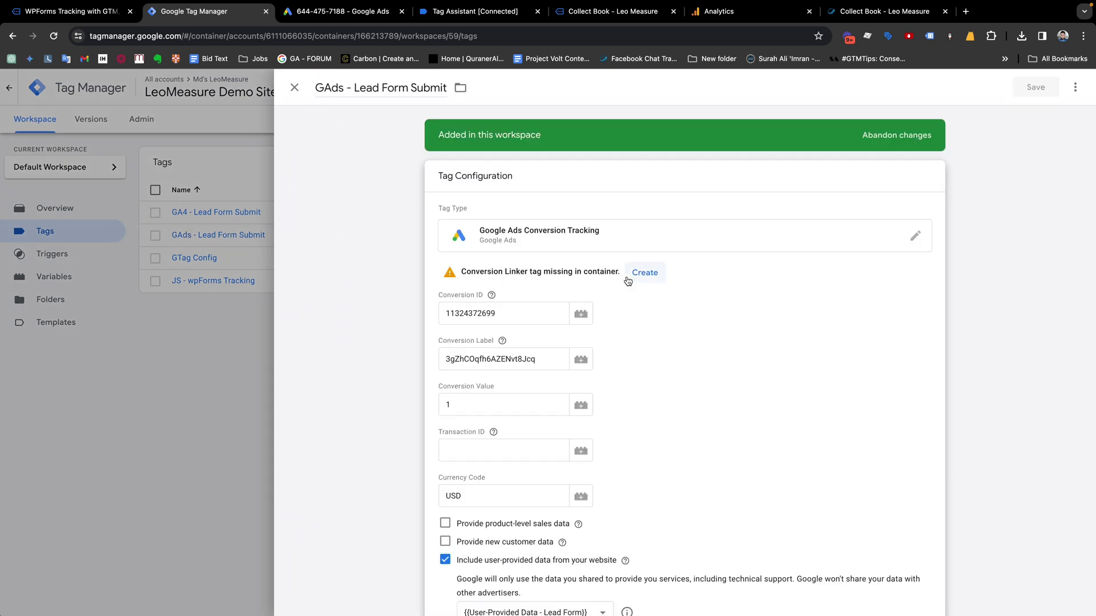
pyautogui.click(646, 274)
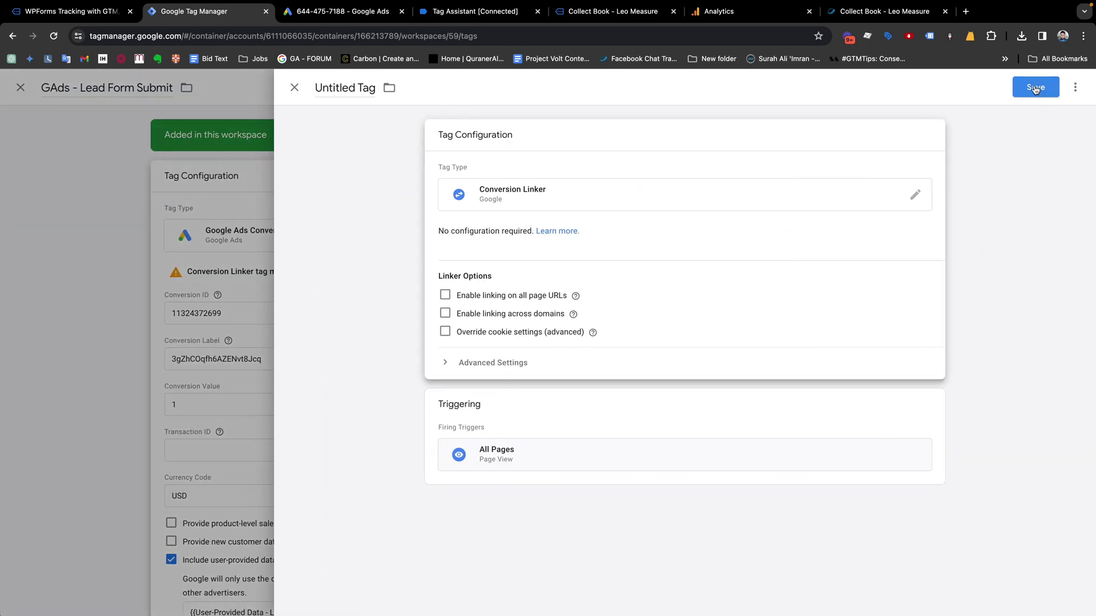
pyautogui.click(1035, 86)
pyautogui.click(645, 257)
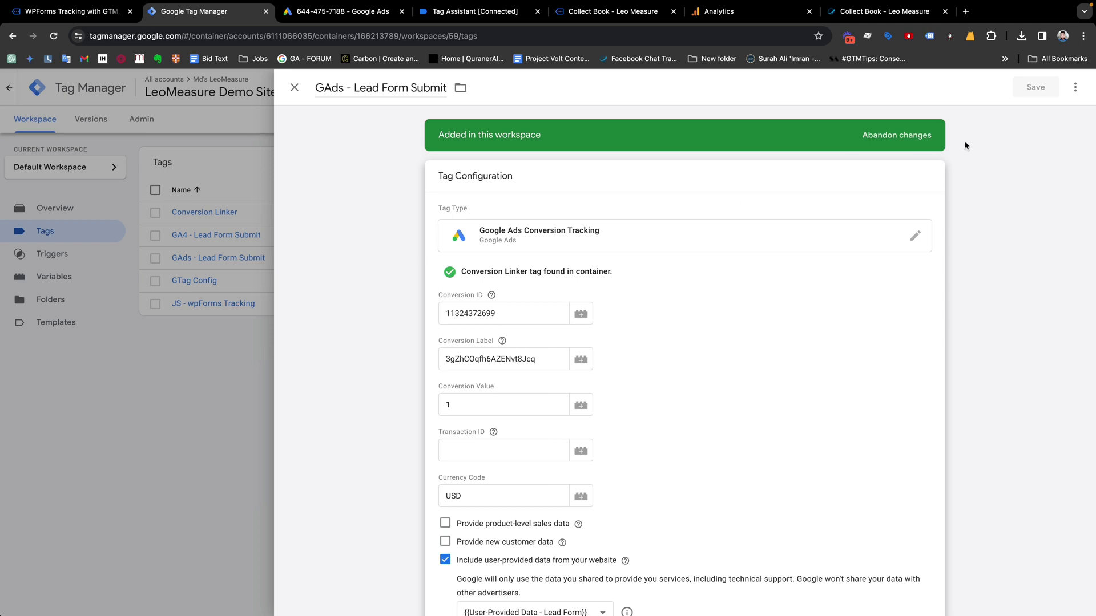
pyautogui.click(112, 439)
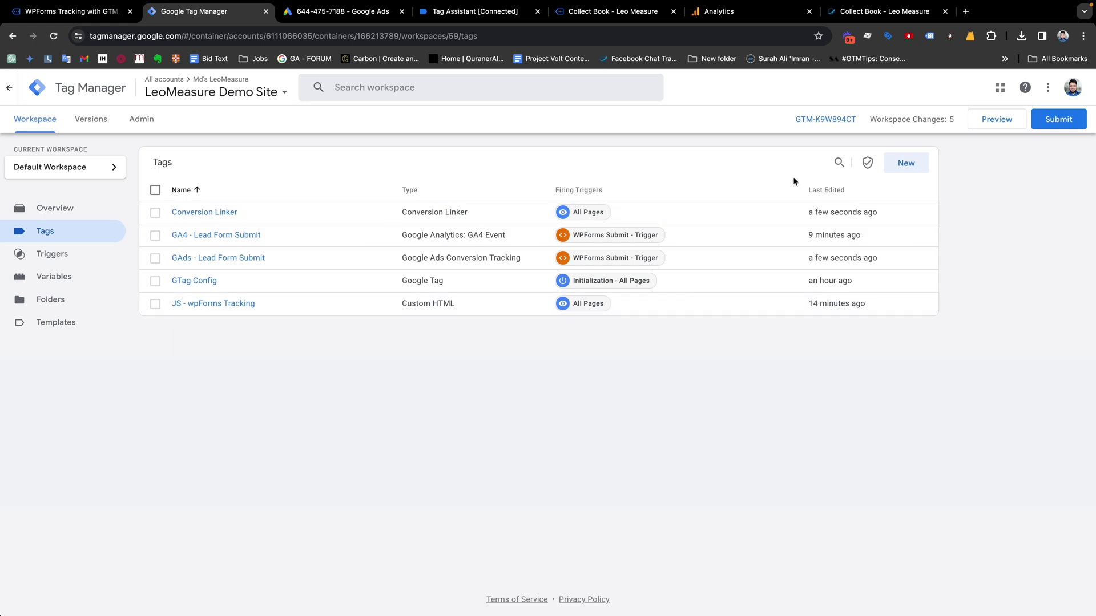
pyautogui.click(987, 124)
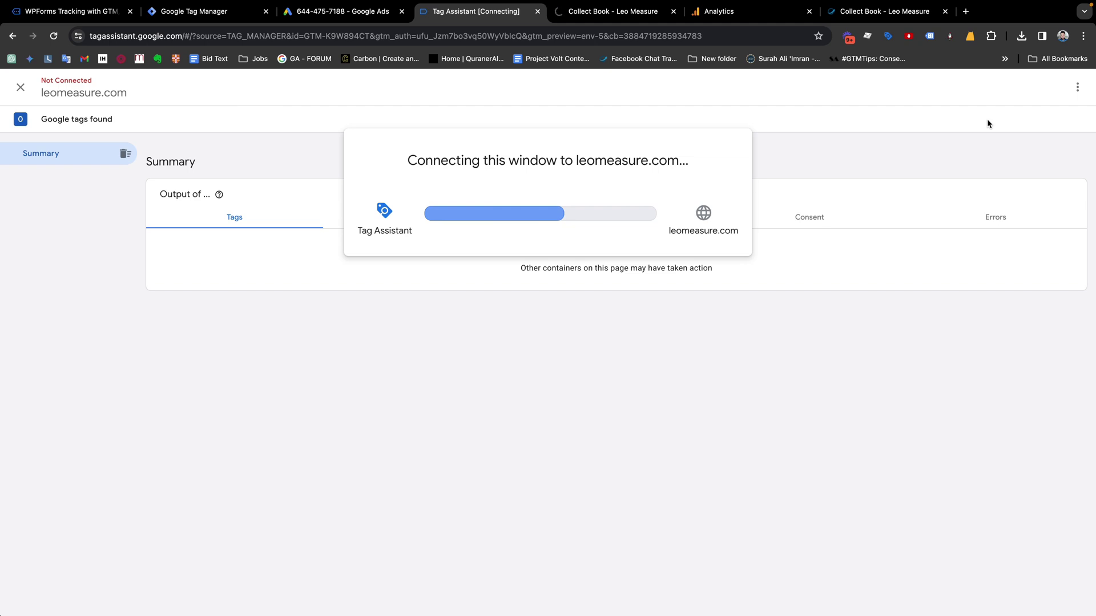
# Finish the Google Ads conversion setup to view lead_form_submit in the Summary
pyautogui.moveTo(342, 12); pyautogui.dragTo(613, 12)
pyautogui.click(253, 559)
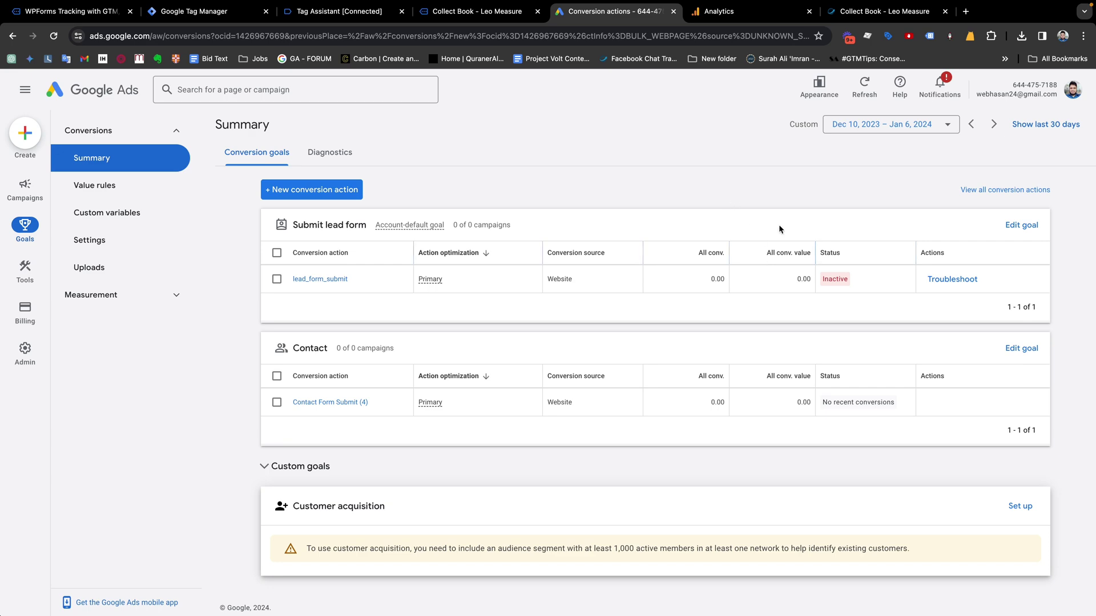
# On the download-book form, enter a test first name, last name, email address and phone number
pyautogui.click(474, 12)
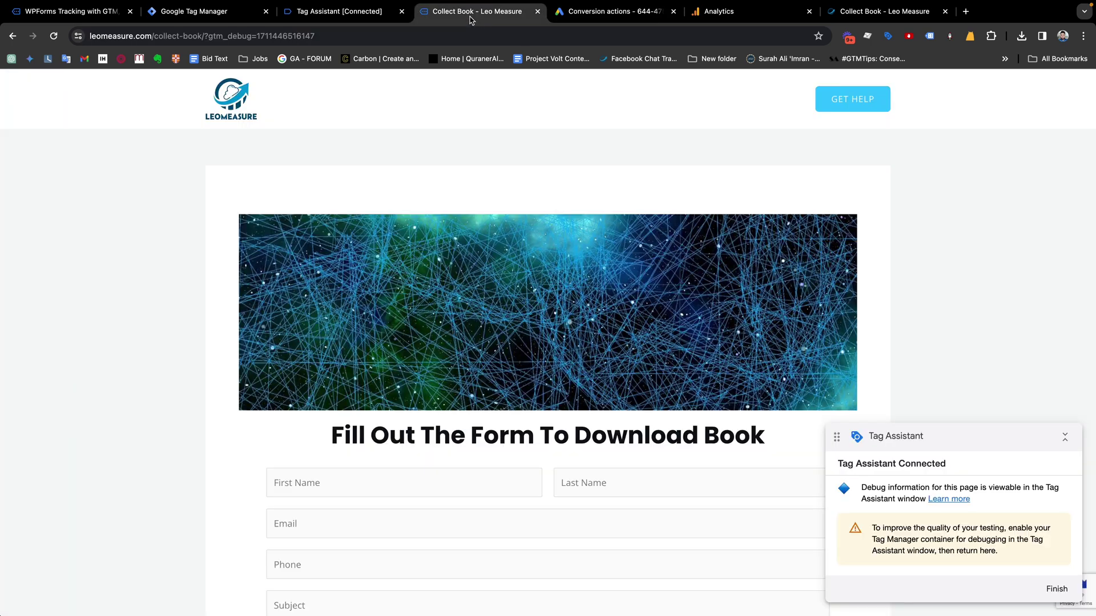
pyautogui.scroll(-5, 496, 286)
pyautogui.click(341, 213)
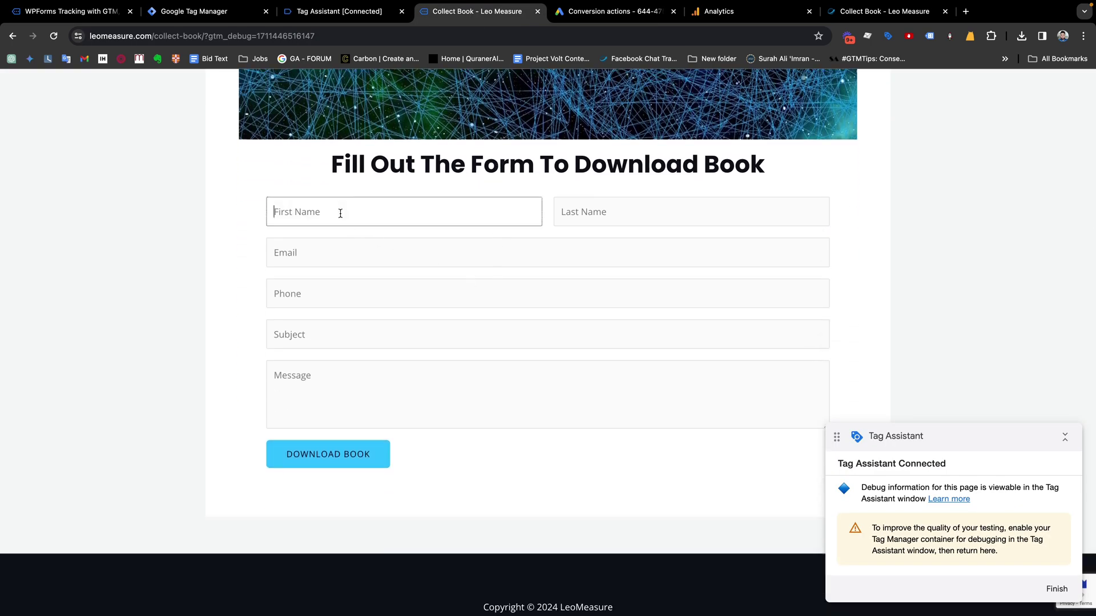
pyautogui.press('Tab')
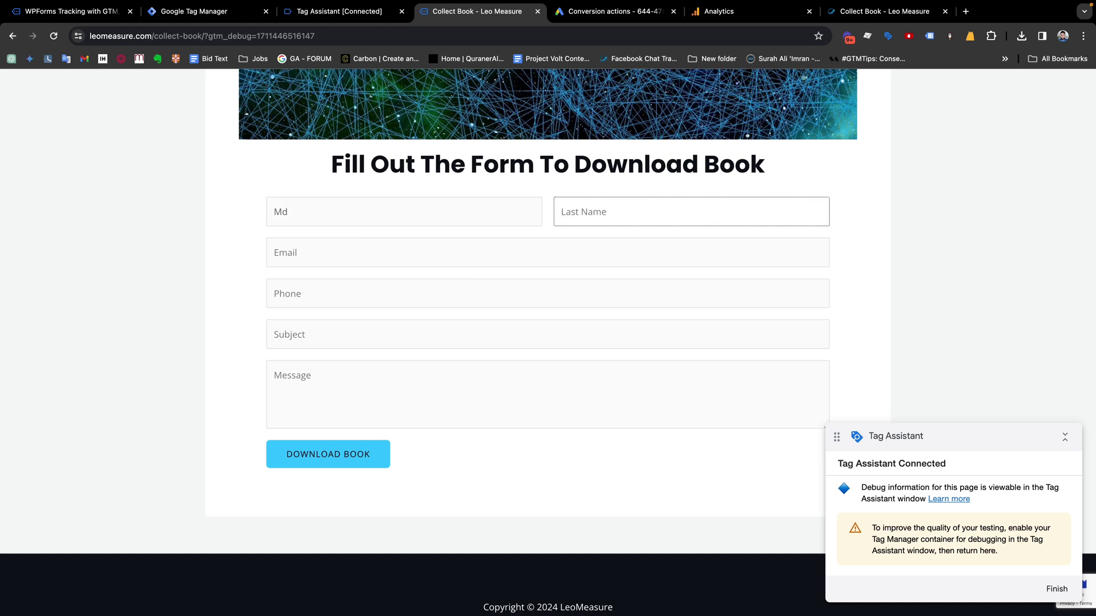
pyautogui.press('Tab')
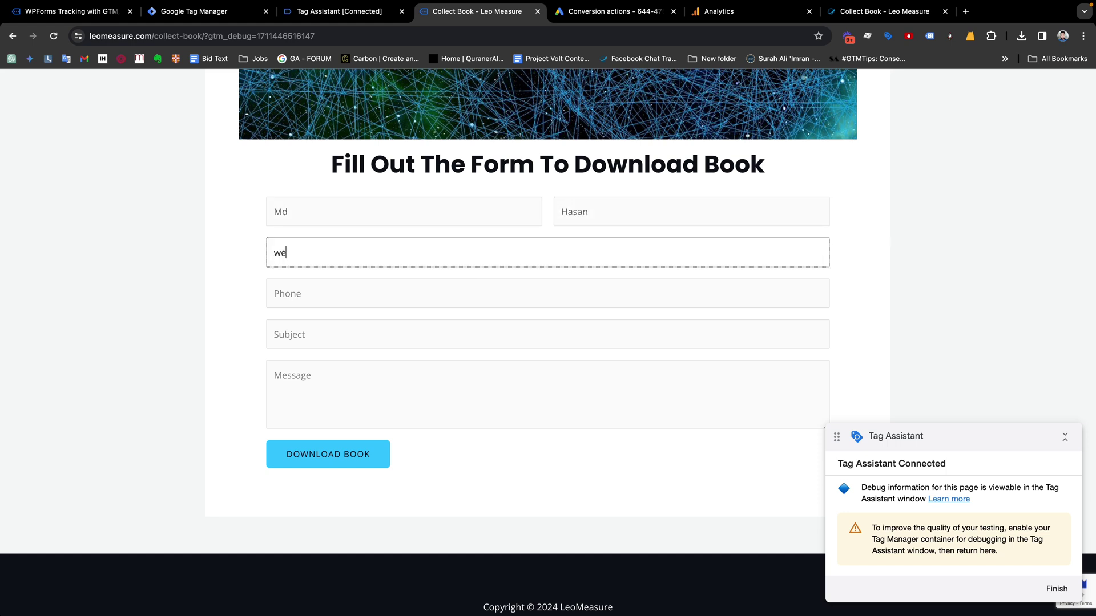
pyautogui.press('Tab')
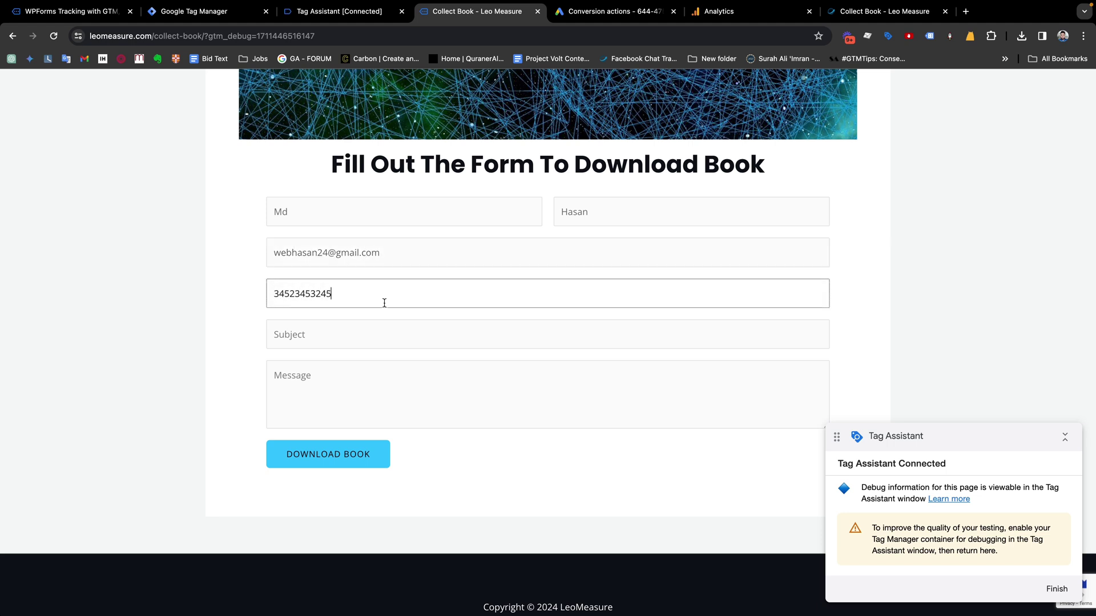
# Add a test subject and message, submit the form, and check the Tag Assistant debugger
pyautogui.click(344, 338)
pyautogui.write('Test Me')
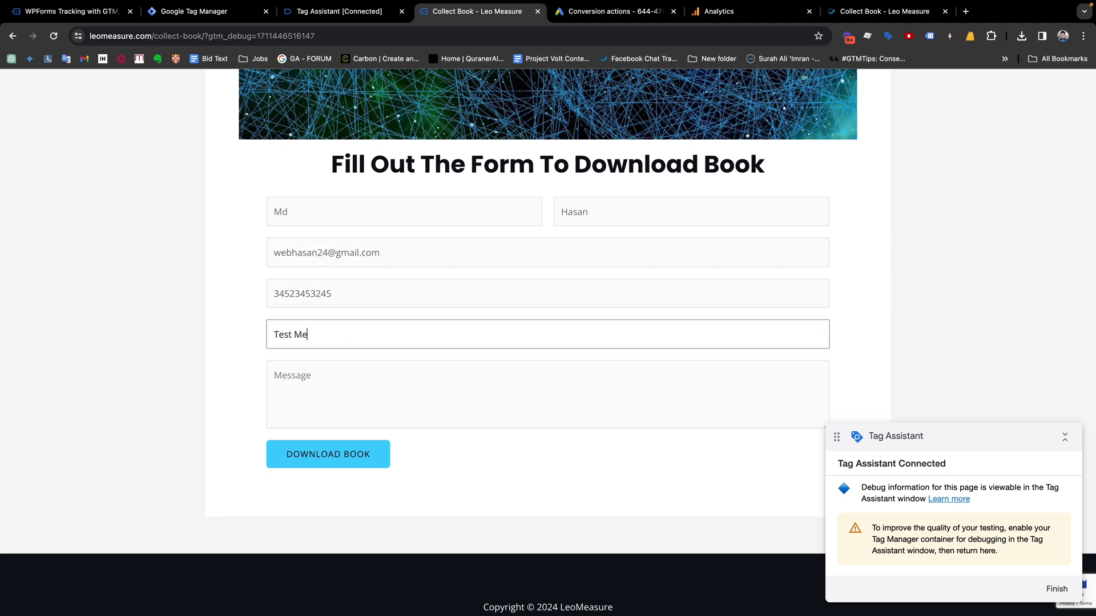
pyautogui.write('ssage')
pyautogui.click(365, 398)
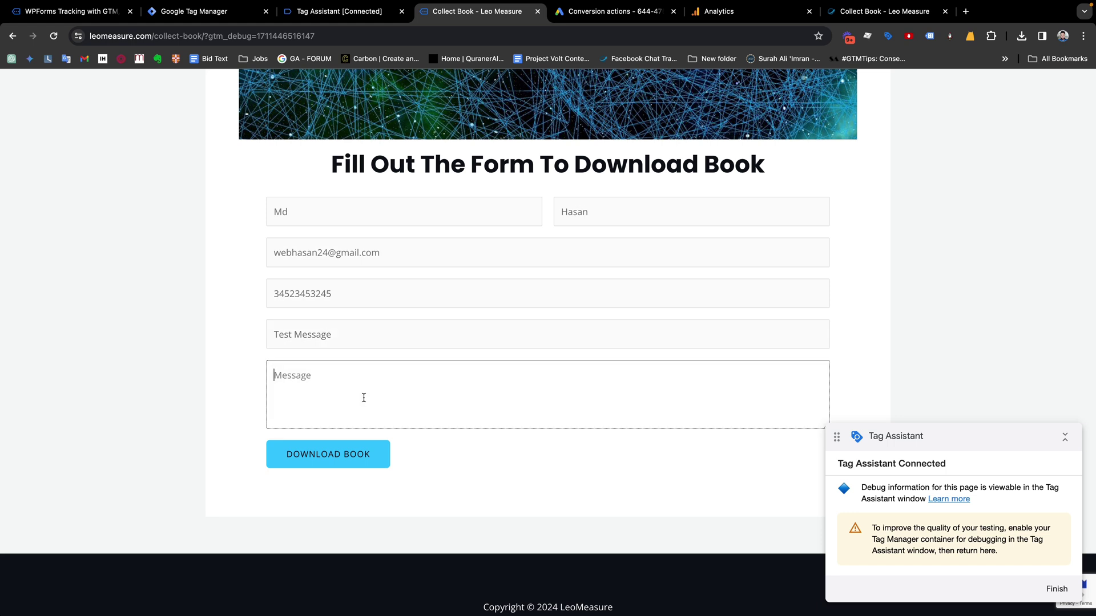
pyautogui.write('This is a test..')
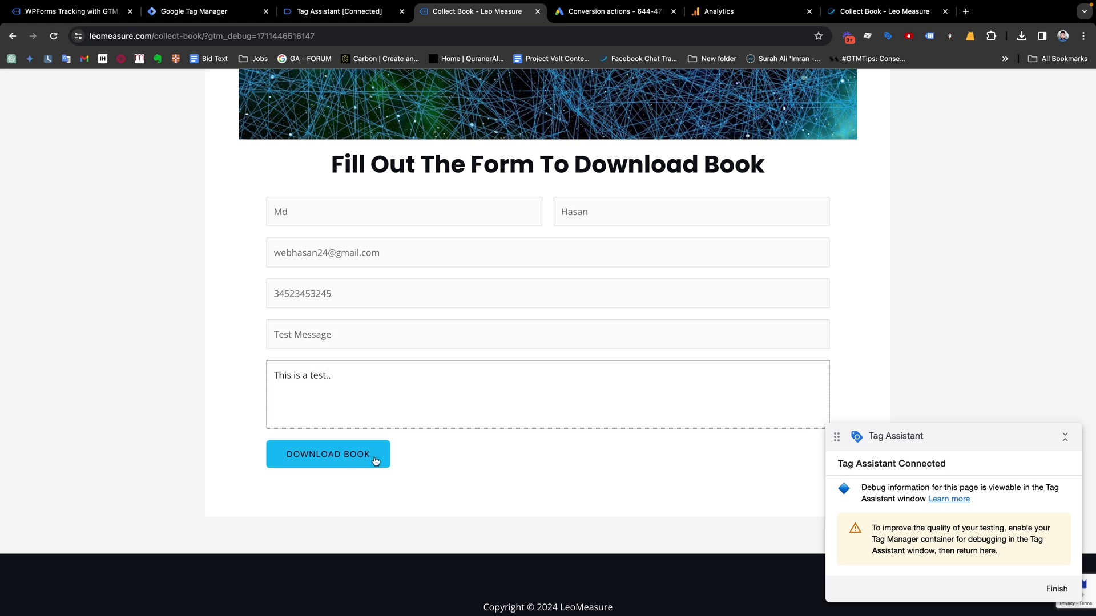
pyautogui.click(365, 454)
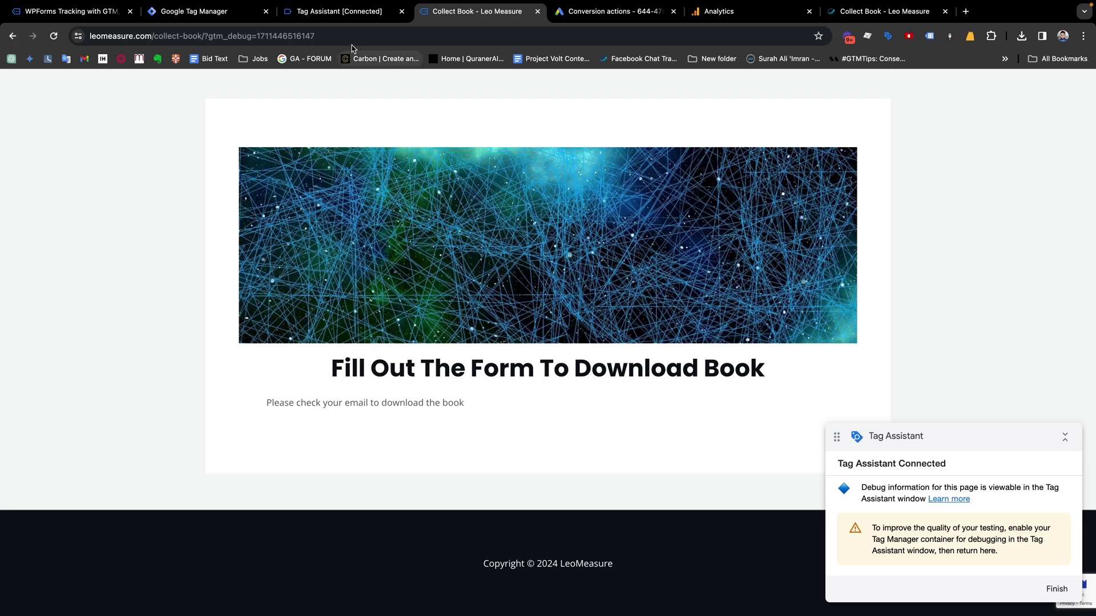
pyautogui.click(338, 16)
# Check that Tag Assistant's wpform_submit event fired GAds - Lead Form Submit, then go to Google Ads
pyautogui.click(556, 287)
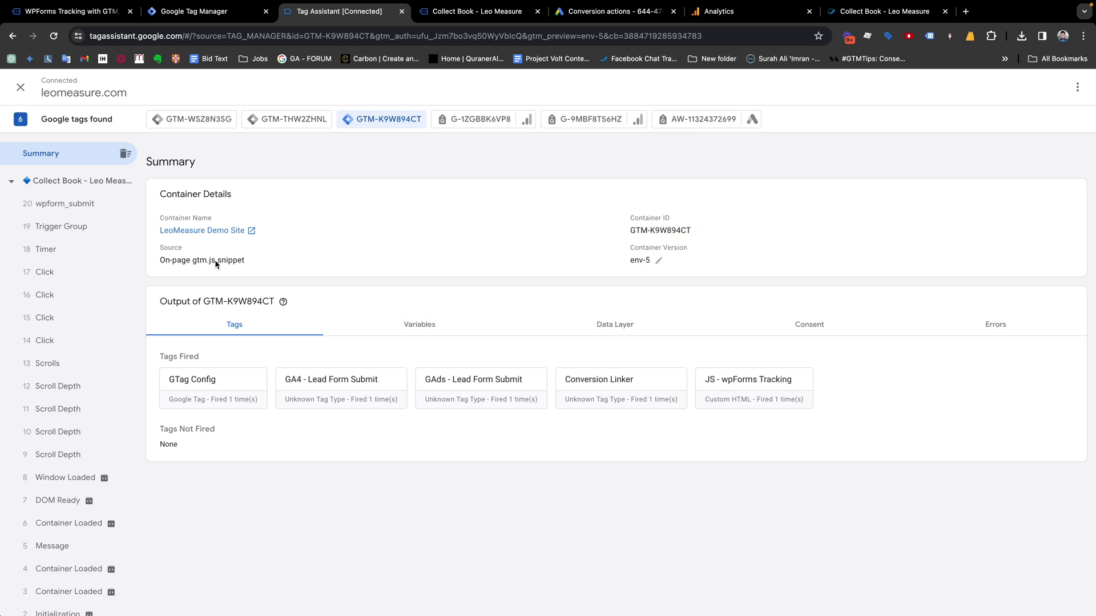
pyautogui.click(73, 201)
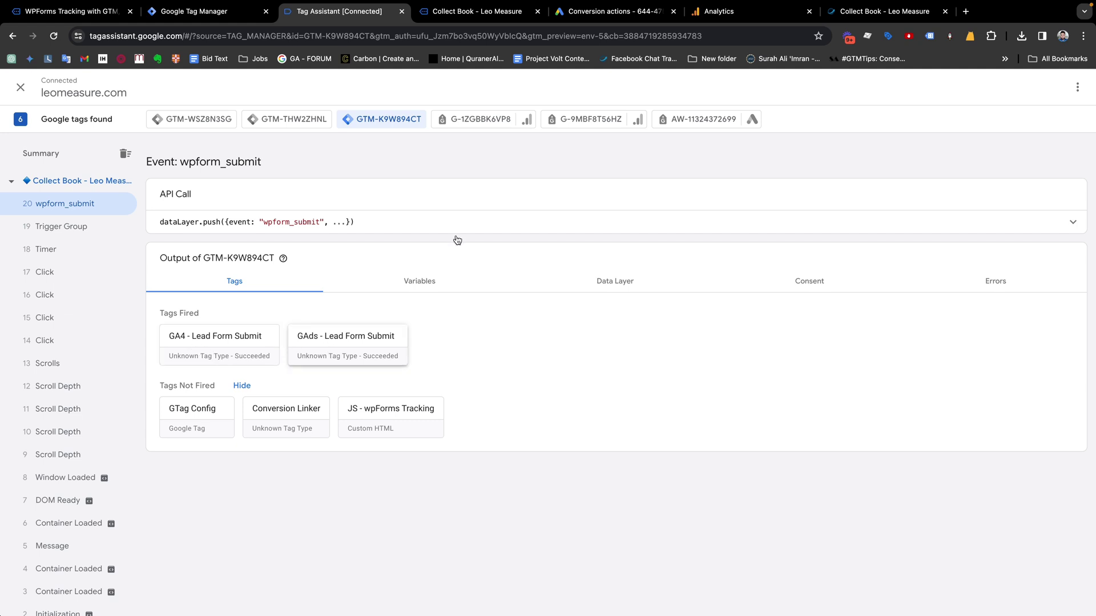
pyautogui.click(634, 13)
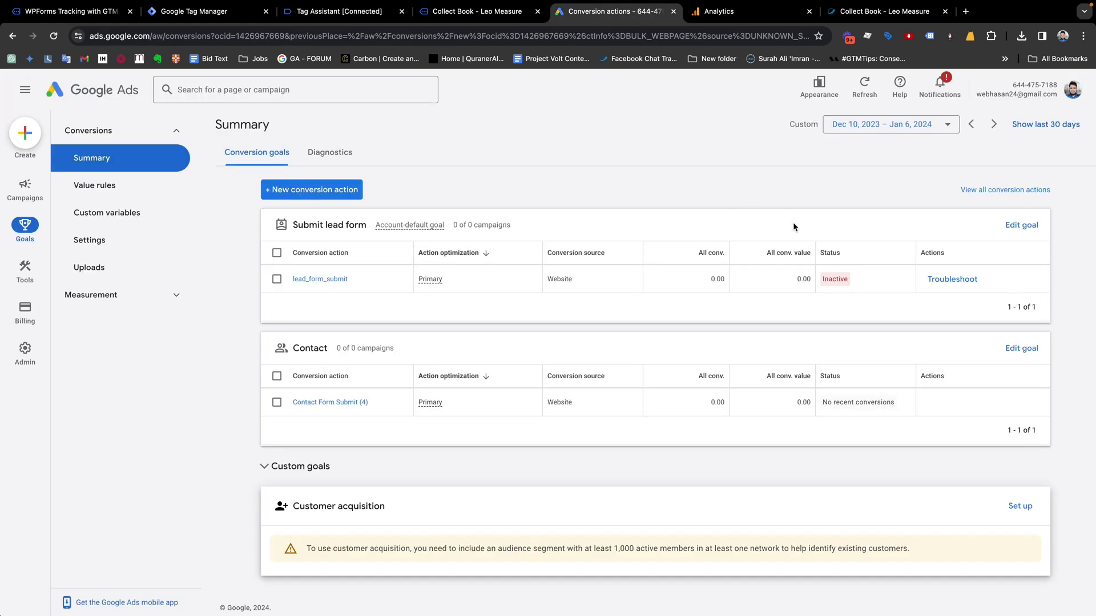
# Reload the Google Ads summary until lead_form_submit reads No recent conversions, then return to Tag Assistant
pyautogui.press('super+r')
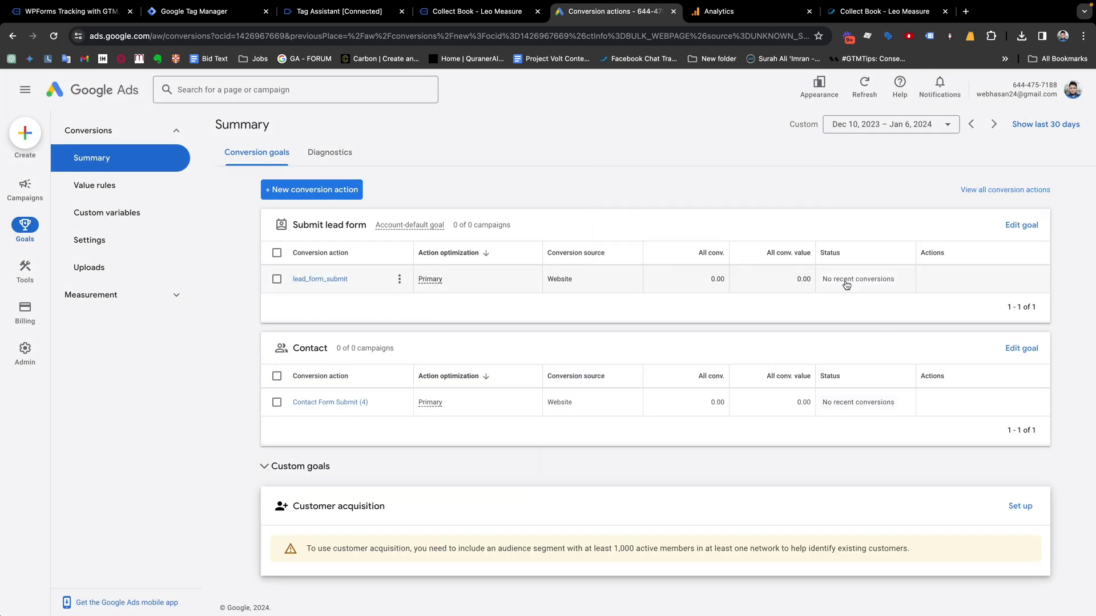
pyautogui.moveTo(857, 317)
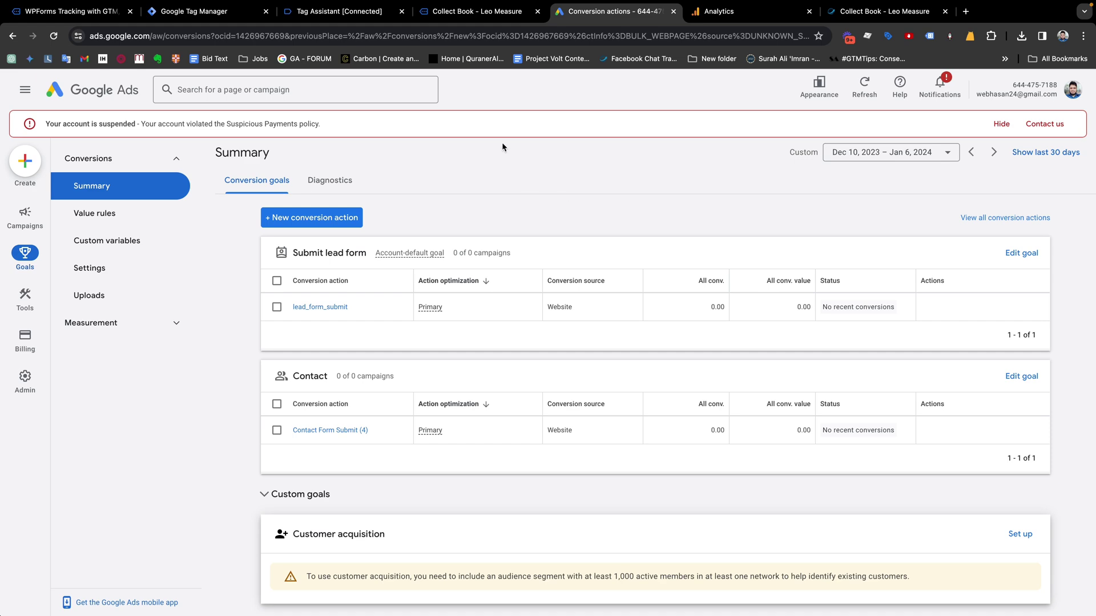
pyautogui.click(449, 11)
pyautogui.click(339, 11)
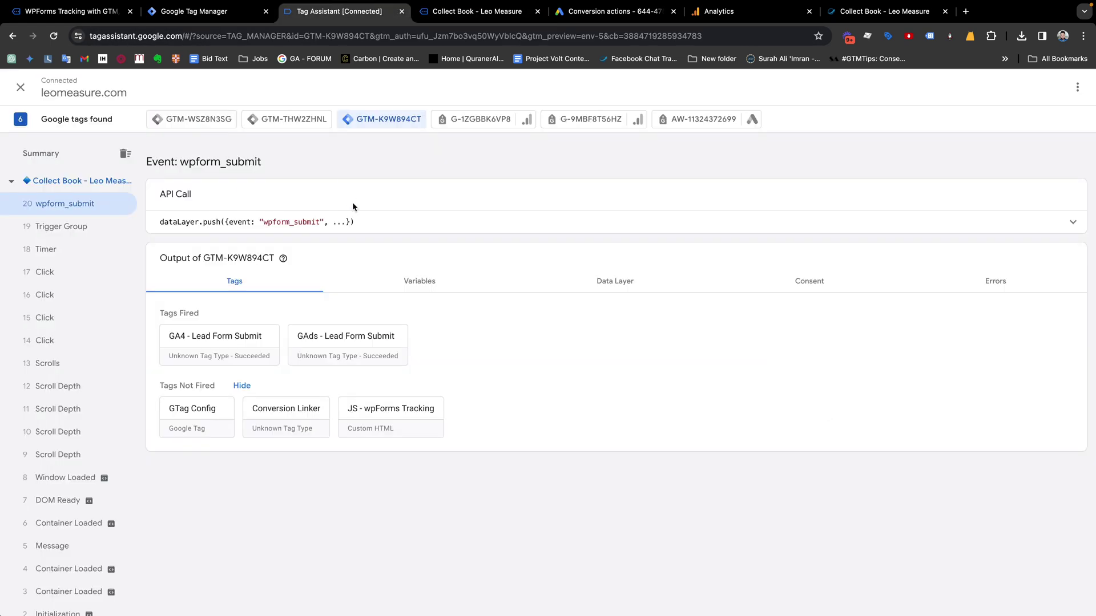